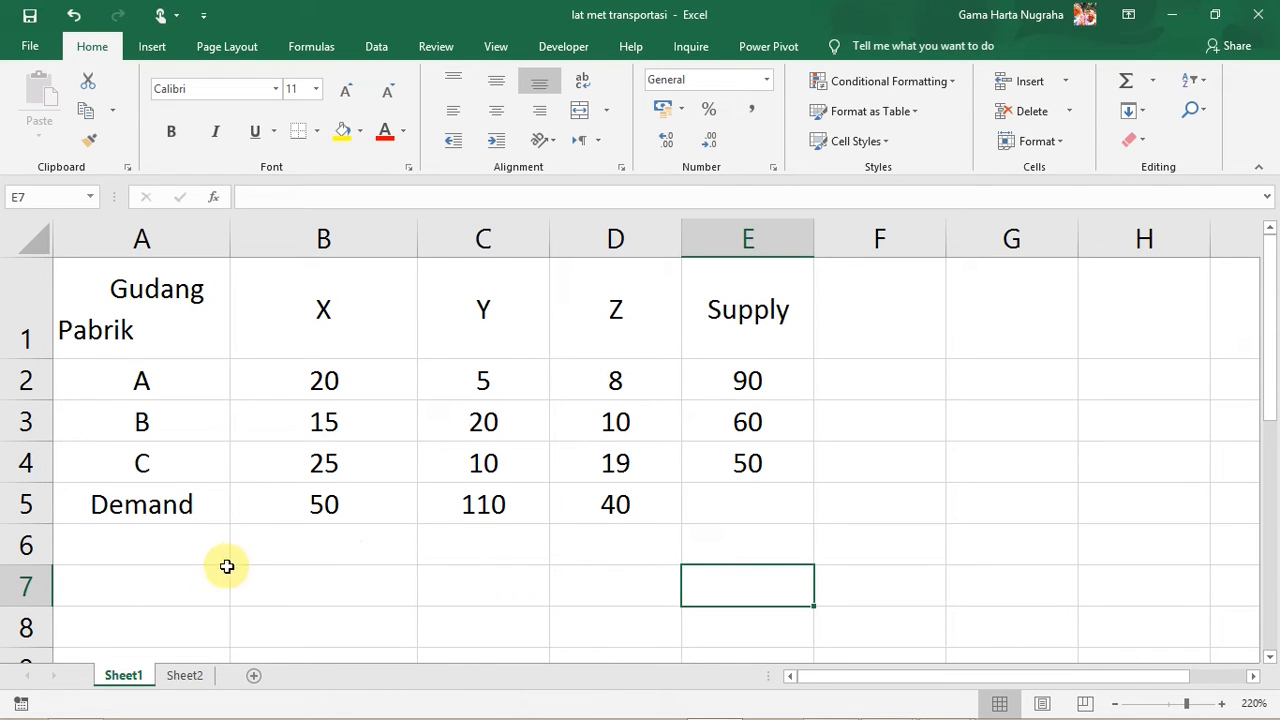
Step: Examine the transportation table in A1:E5, including the factory-to-warehouse costs in B2:D4, the supply column and the demand row
left_click_drag(106, 280, 706, 494)
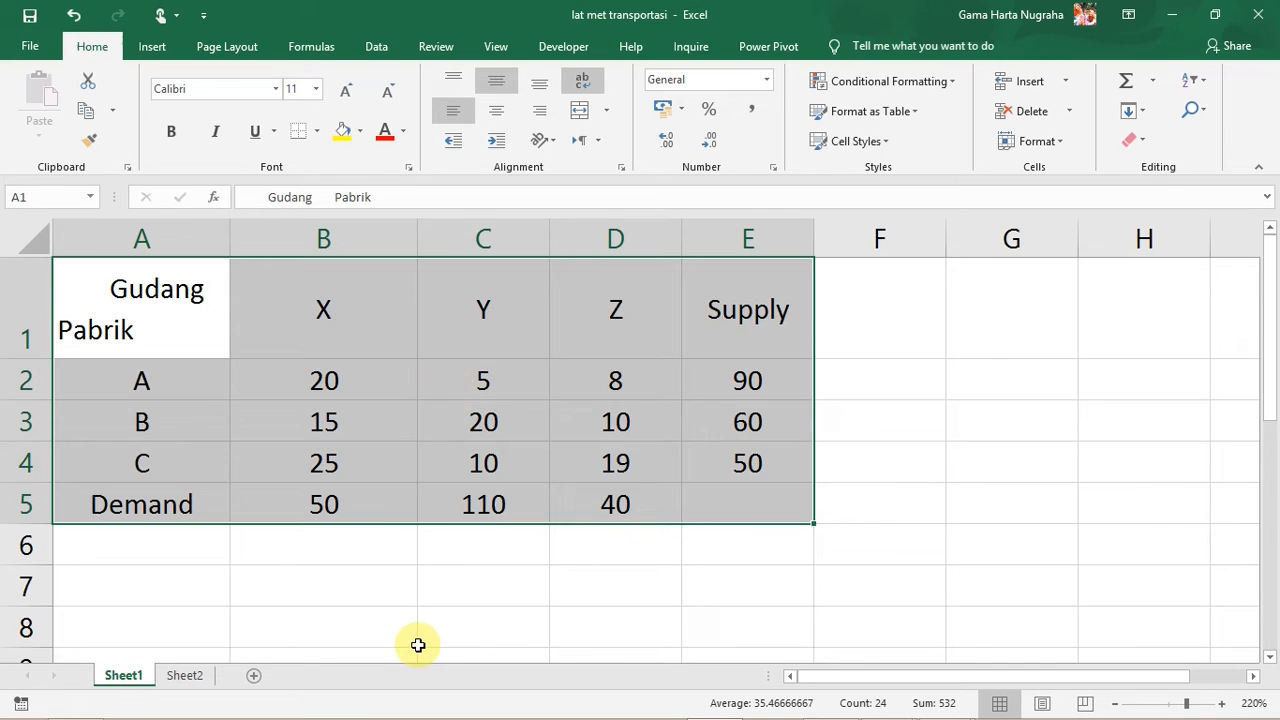
left_click(415, 585)
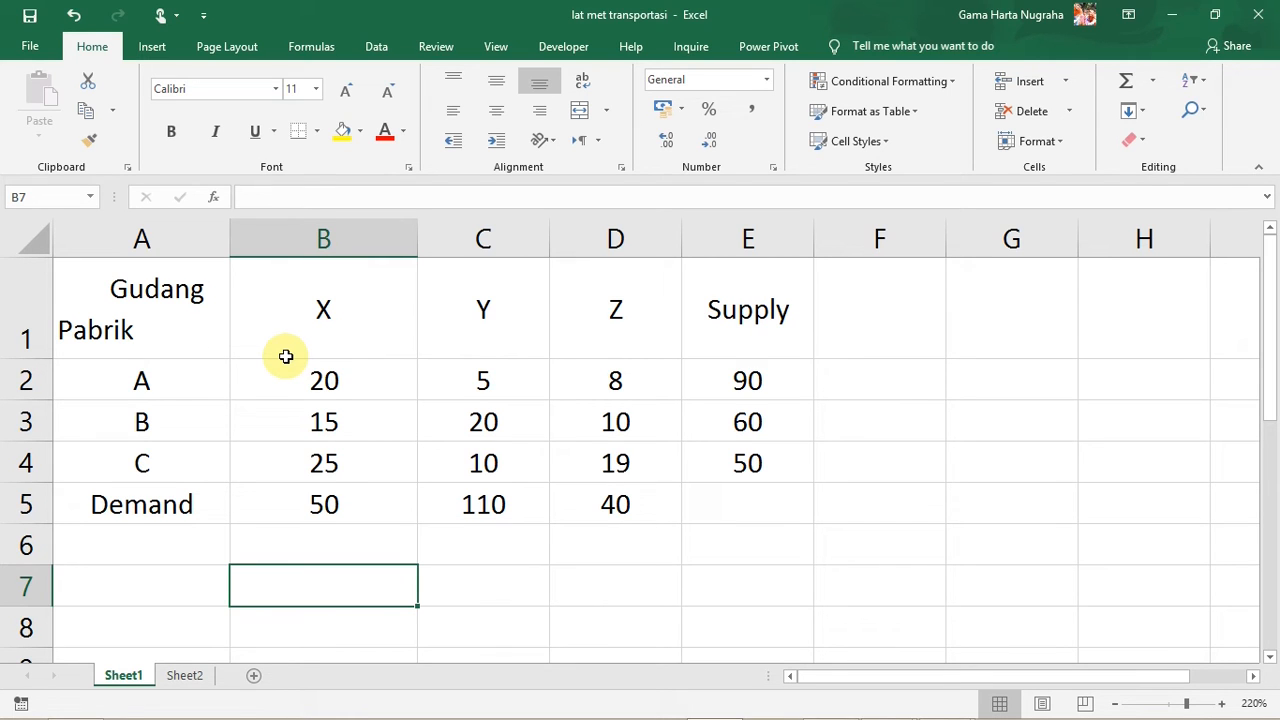
left_click(343, 543)
left_click_drag(144, 297, 718, 517)
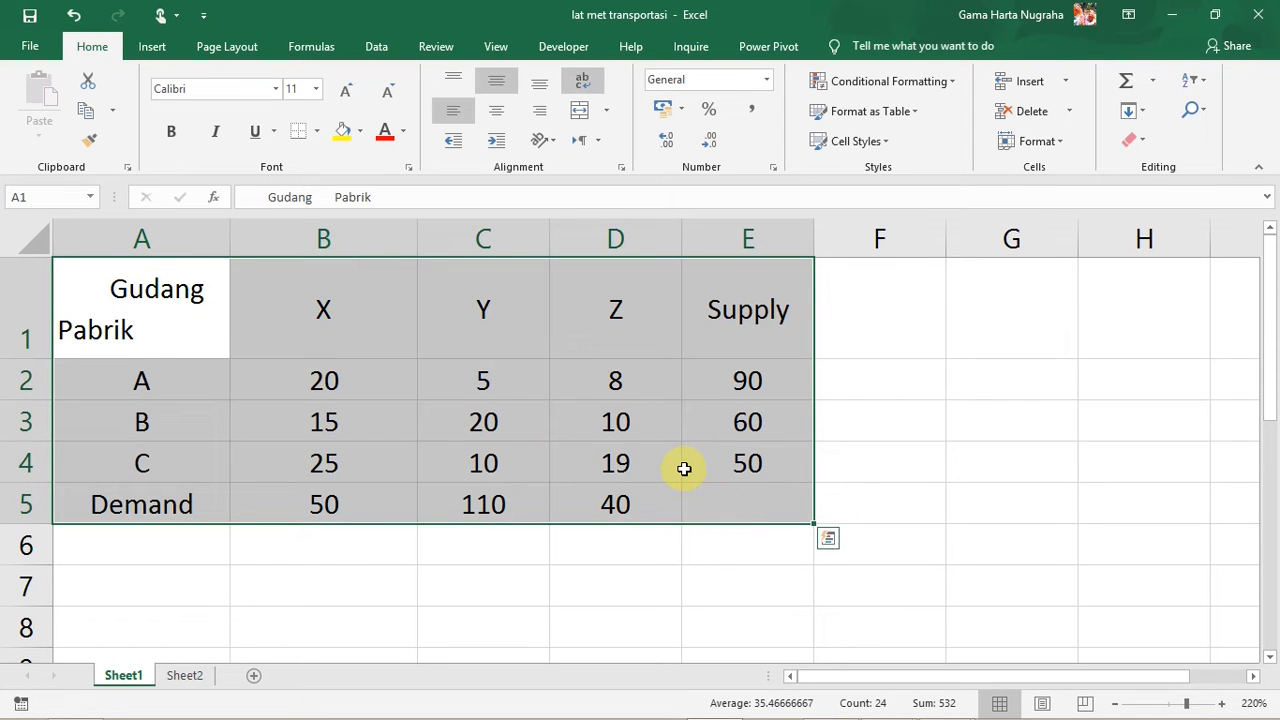
left_click(327, 569)
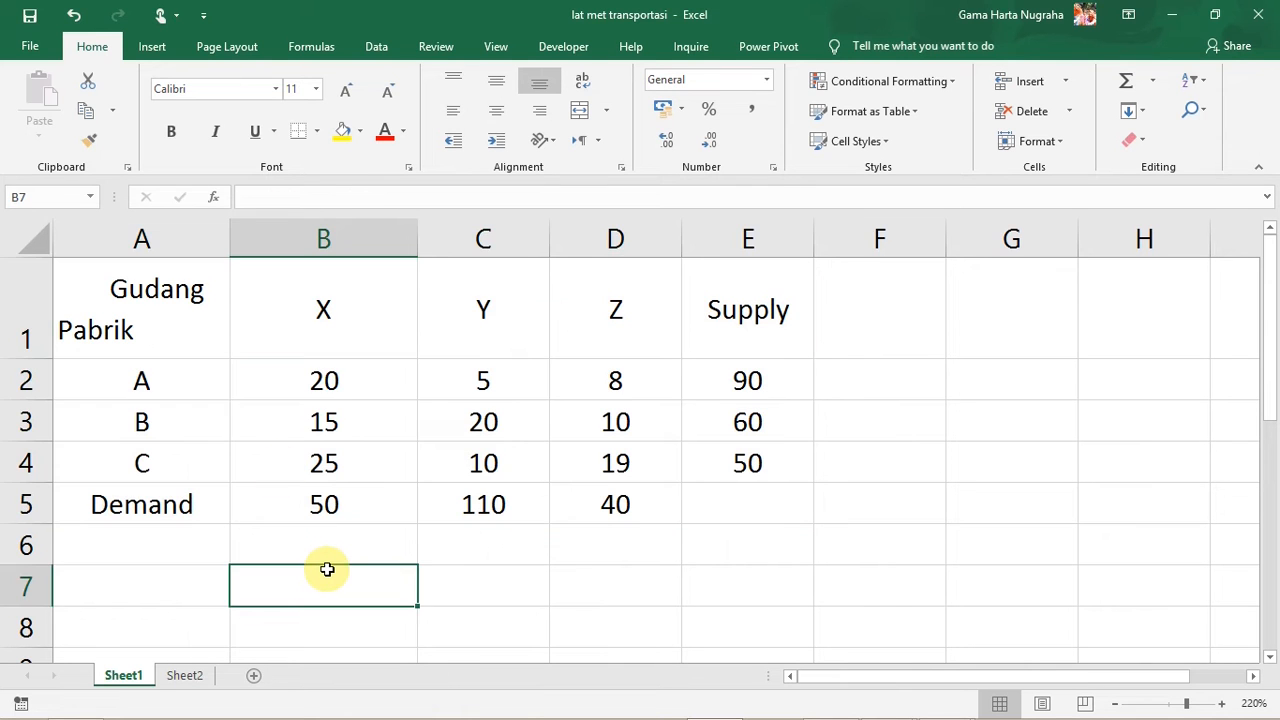
left_click_drag(183, 332, 704, 513)
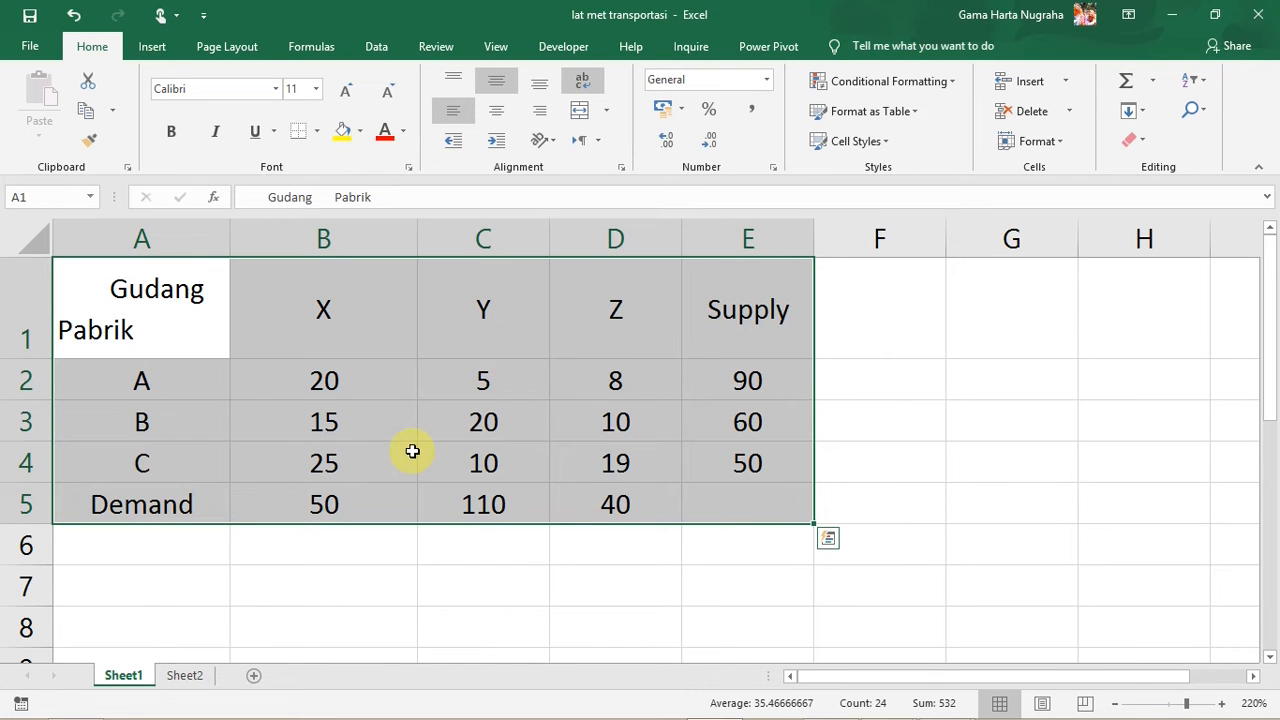
left_click(414, 577)
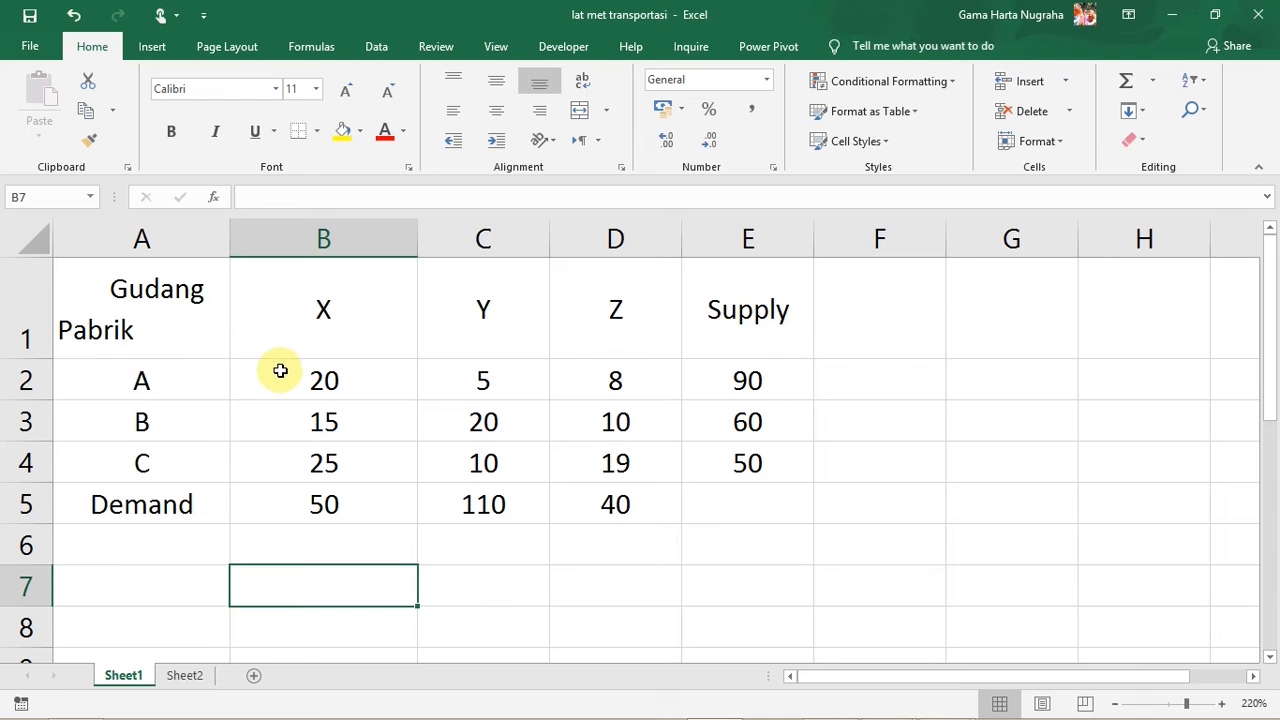
left_click_drag(285, 380, 594, 466)
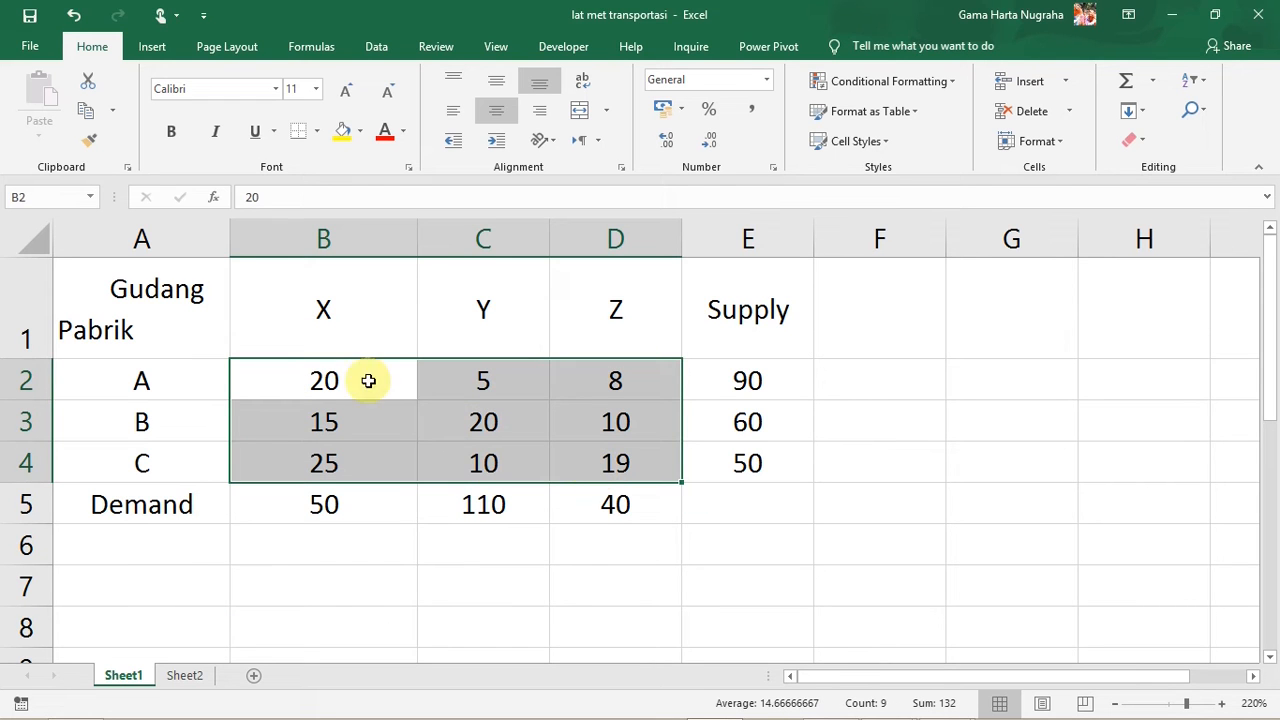
left_click(131, 383)
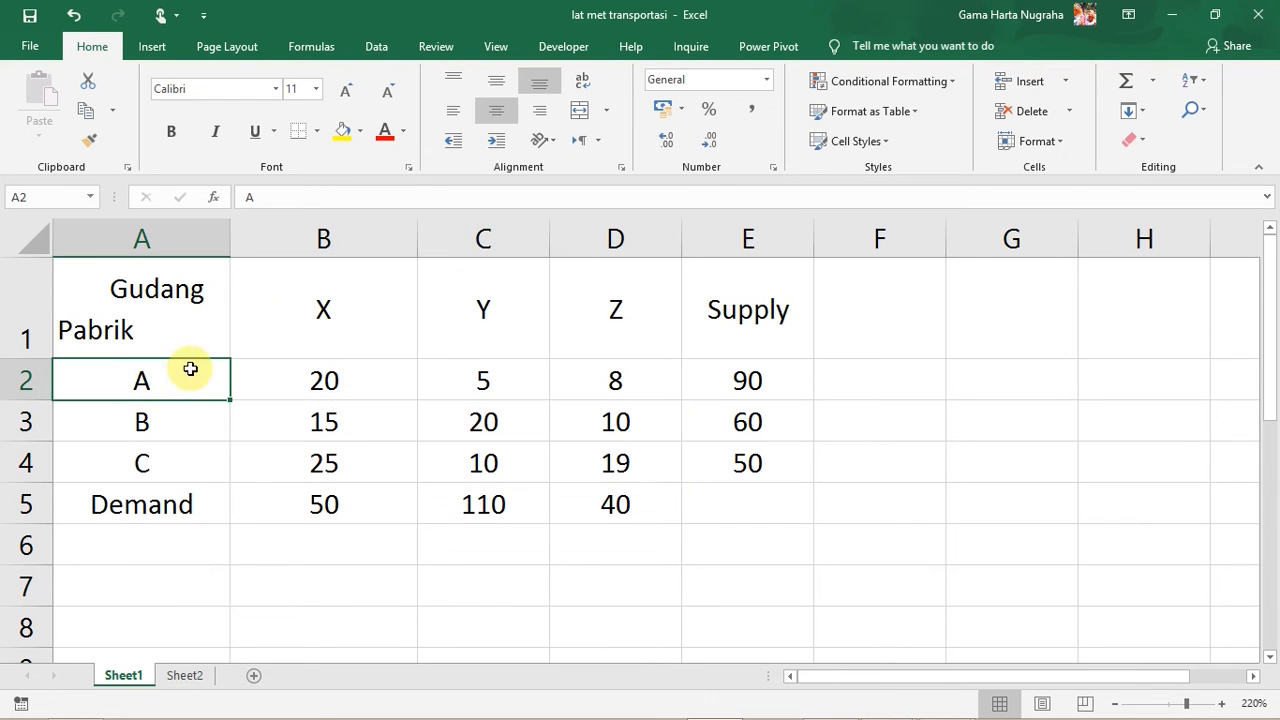
left_click(327, 300)
left_click(374, 394)
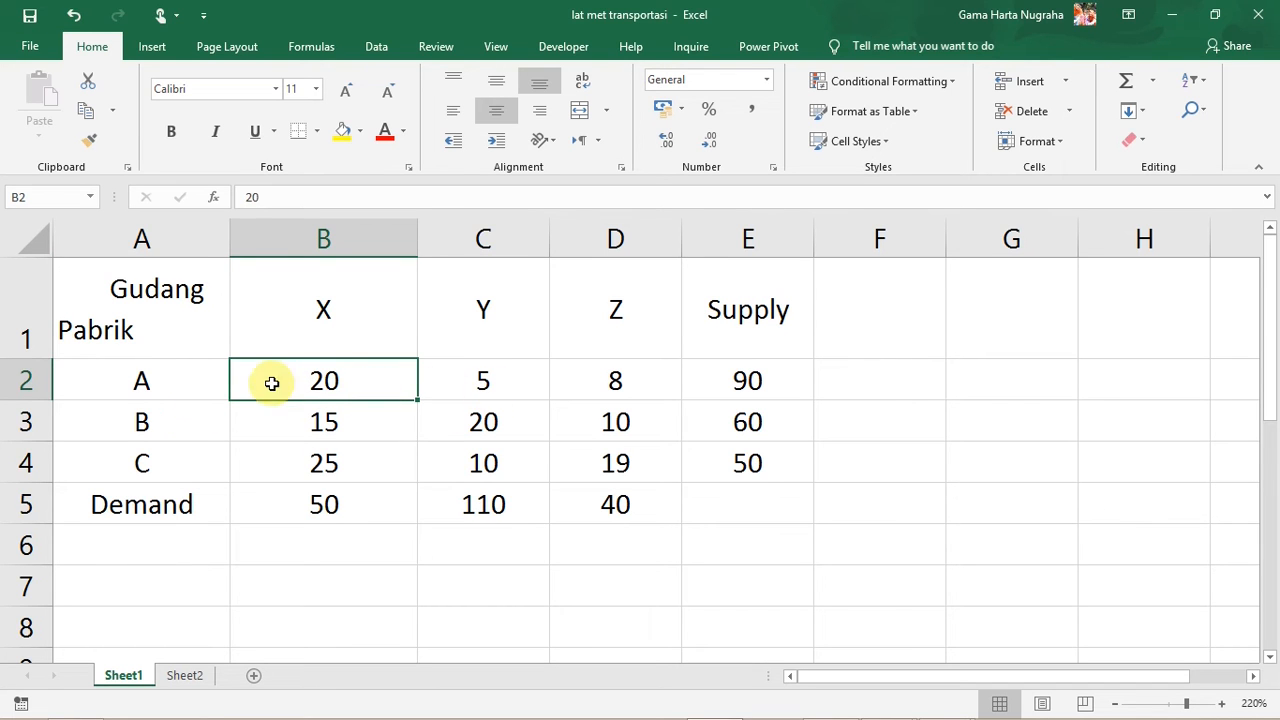
left_click_drag(345, 392, 583, 463)
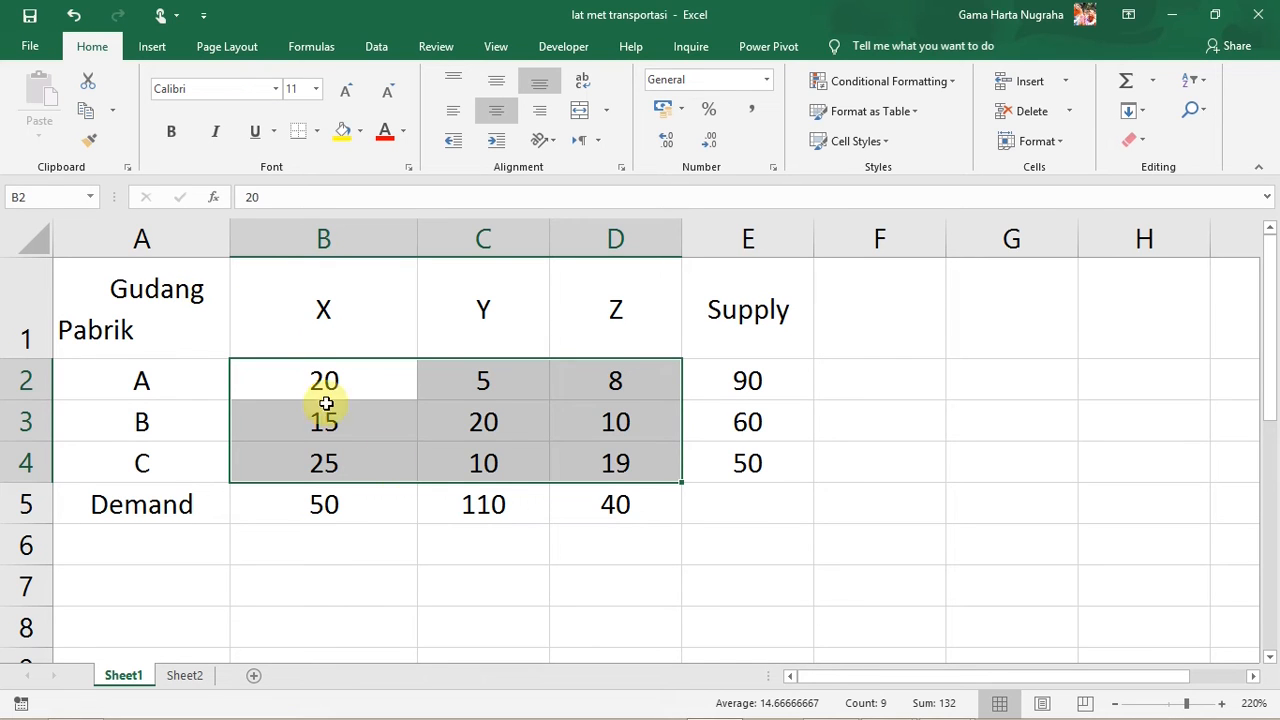
left_click(522, 540)
left_click(576, 535)
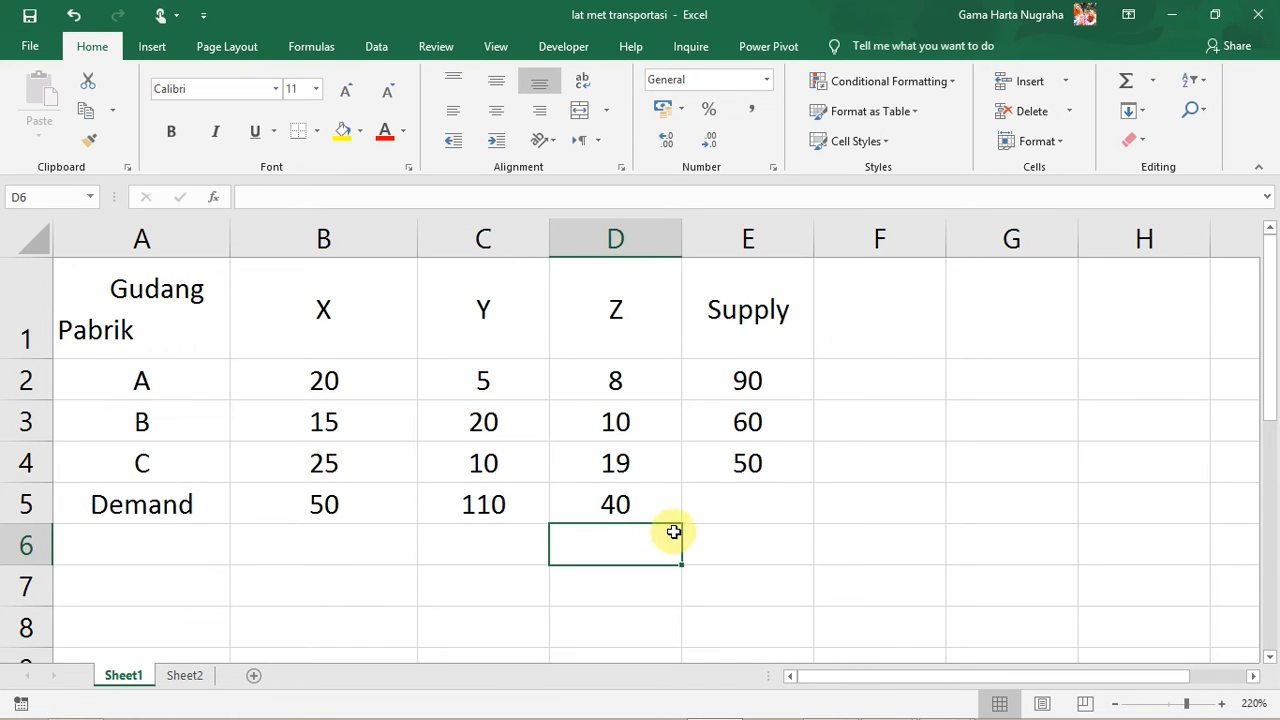
left_click(751, 509)
left_click_drag(160, 318, 705, 518)
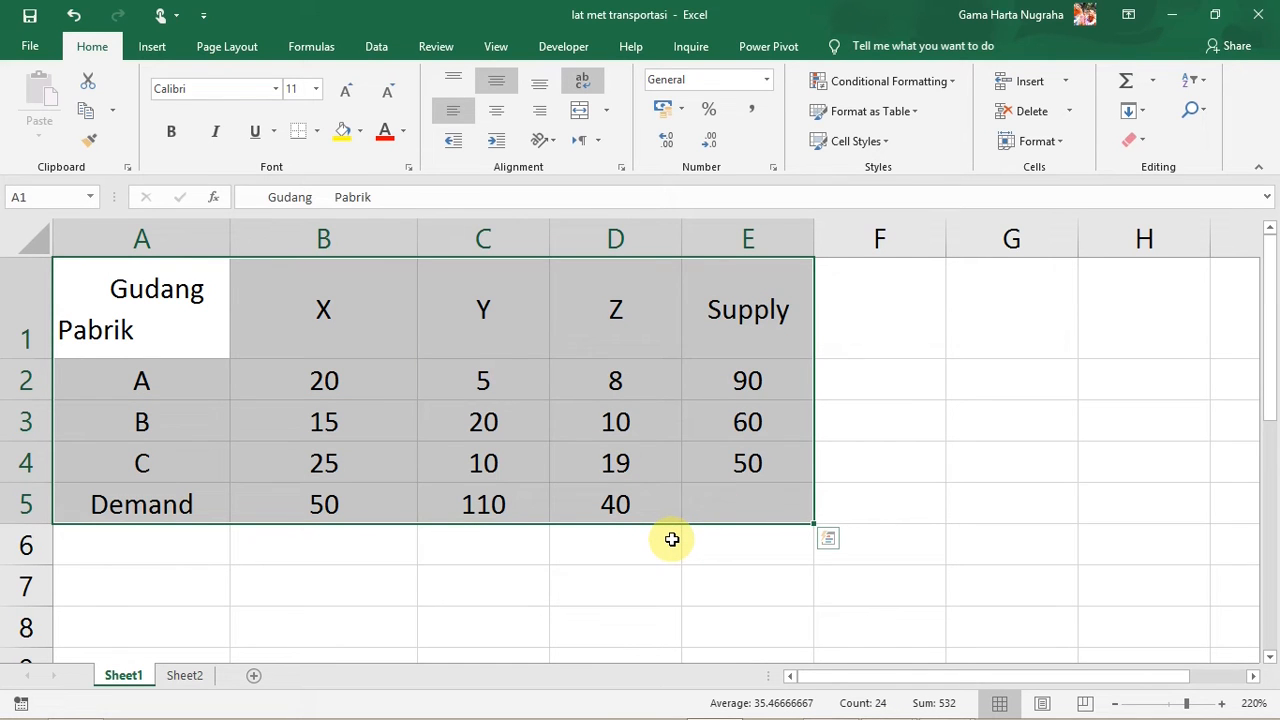
left_click(768, 538)
Step: Copy the whole transportation table A1:E5 and paste the duplicate below it, starting at cell A7
scroll(791, 526, "down", 2)
scroll(791, 526, "down", 3)
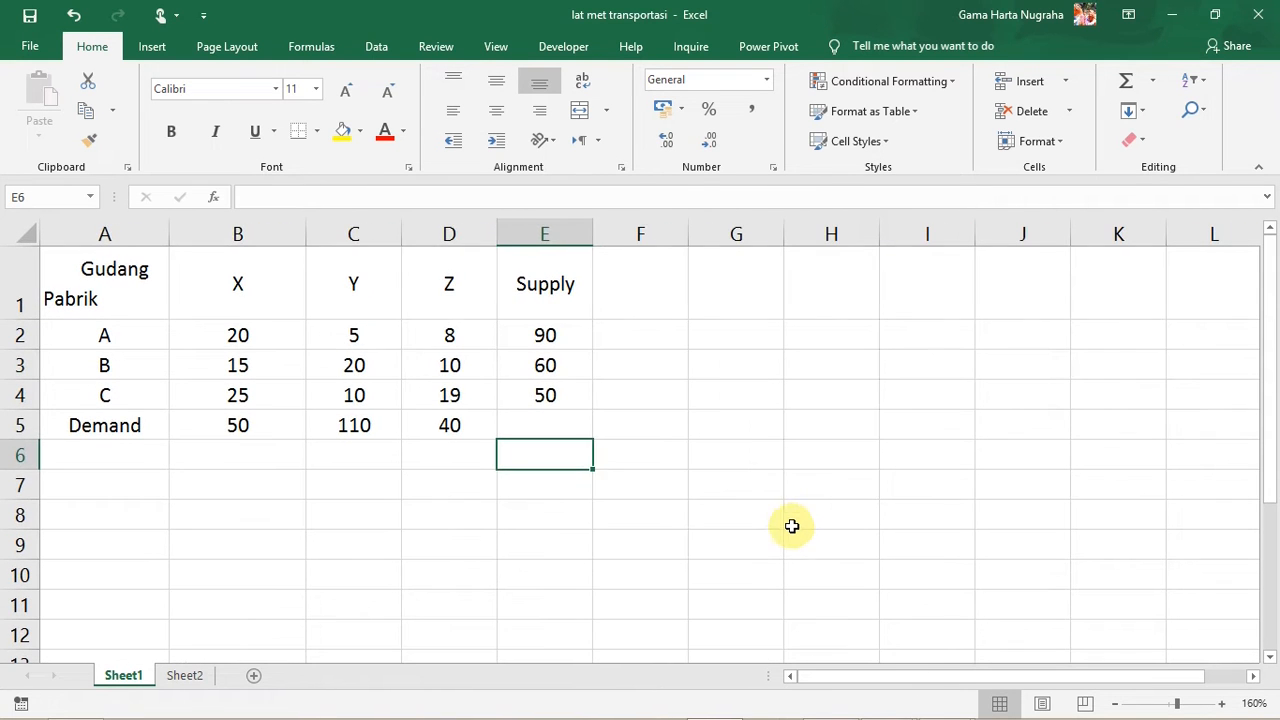
left_click(482, 525)
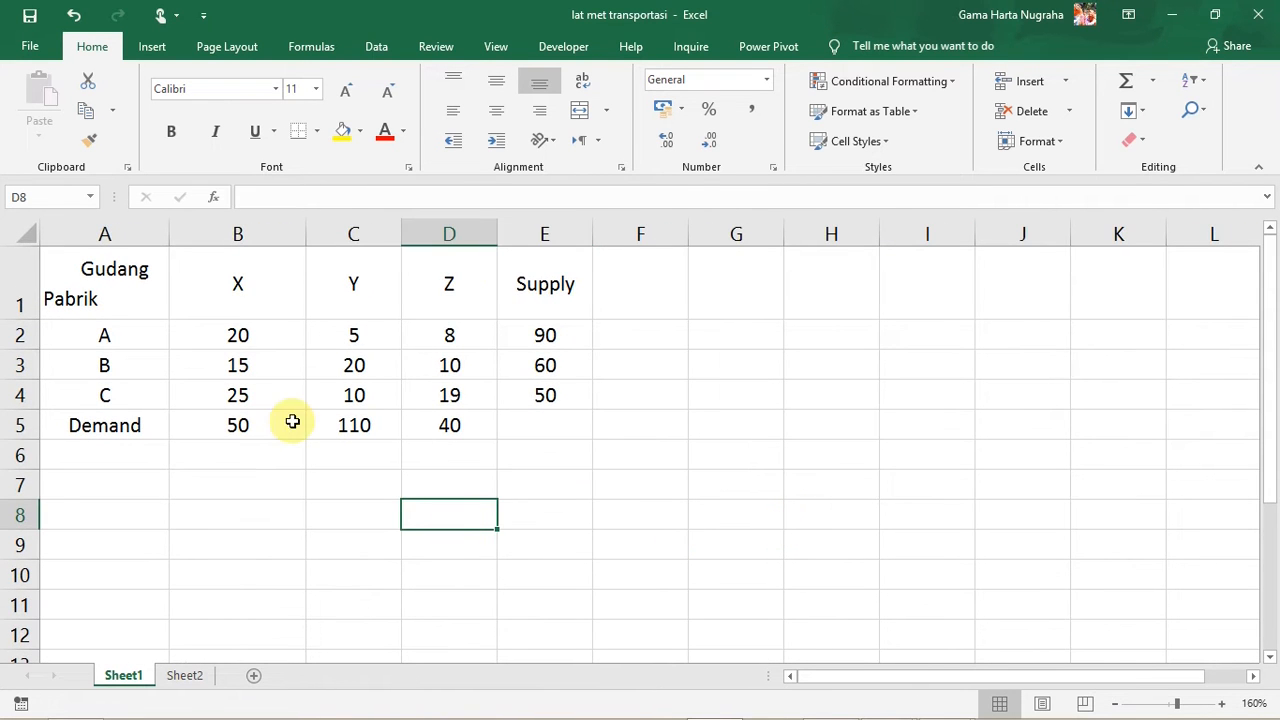
left_click(62, 263)
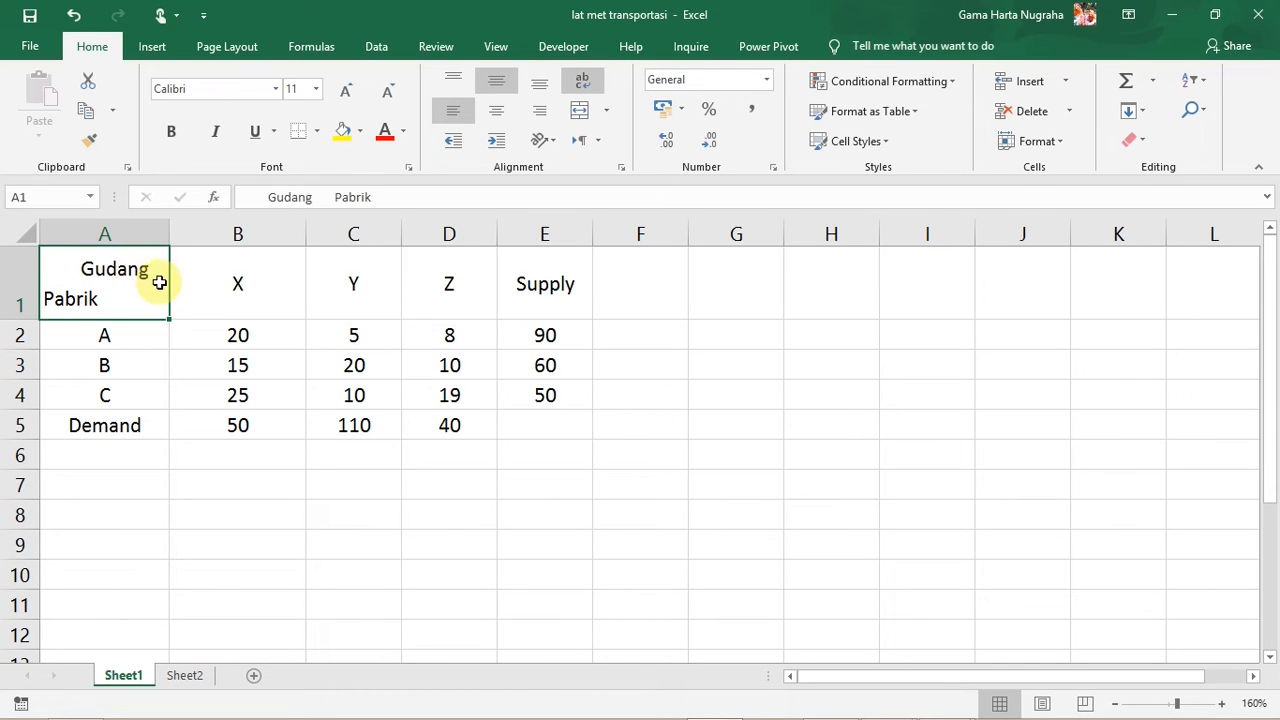
left_click_drag(131, 275, 560, 421)
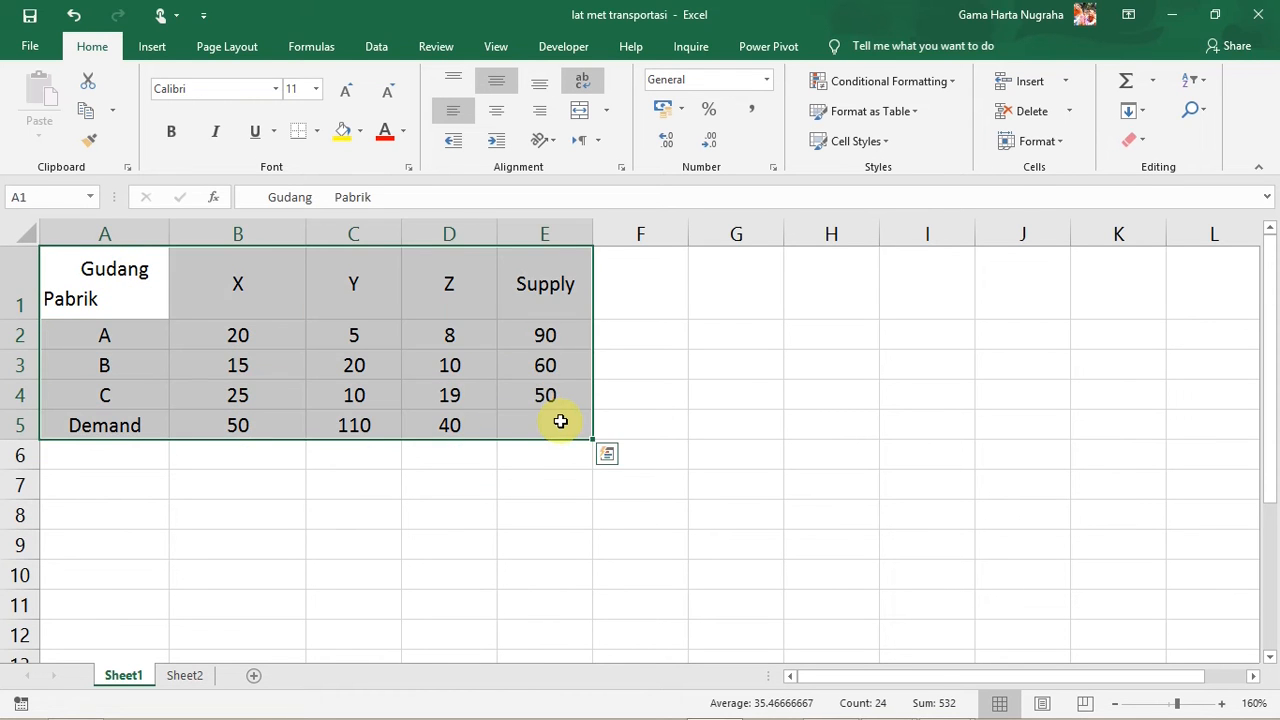
key("ctrl+c")
left_click(129, 480)
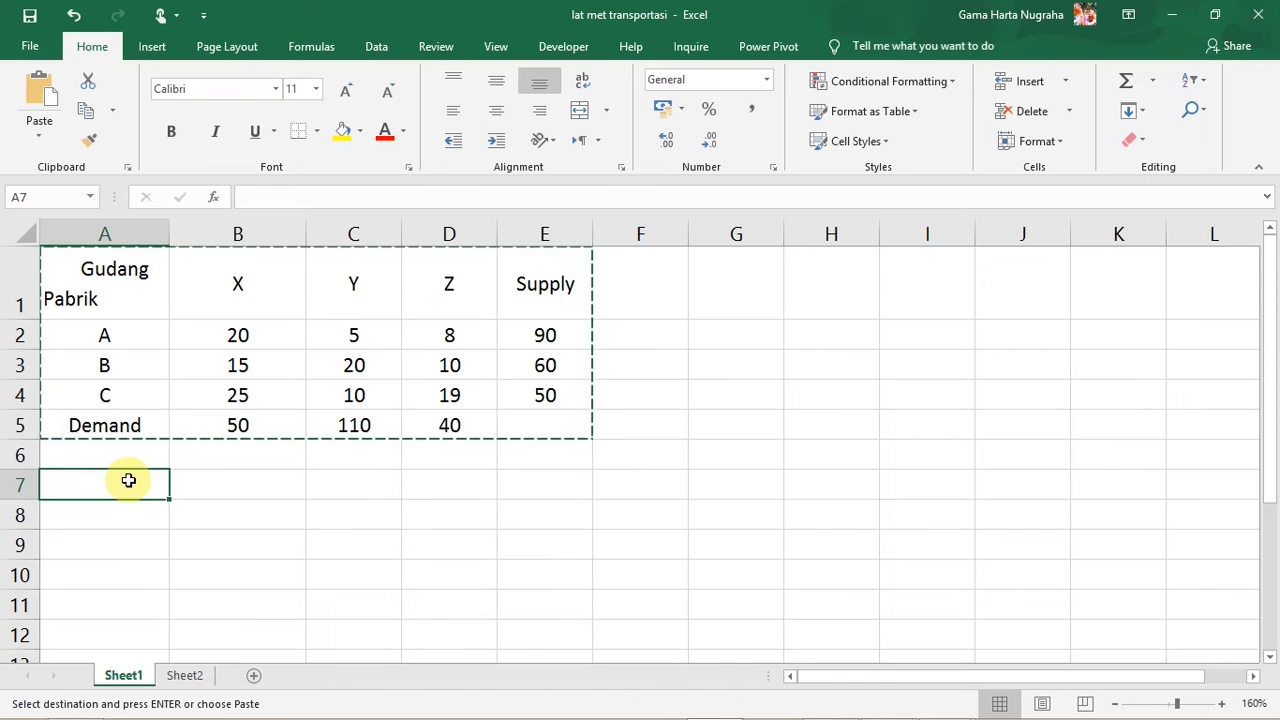
left_click(200, 479)
left_click(130, 478)
key("ctrl+v")
left_click(634, 500)
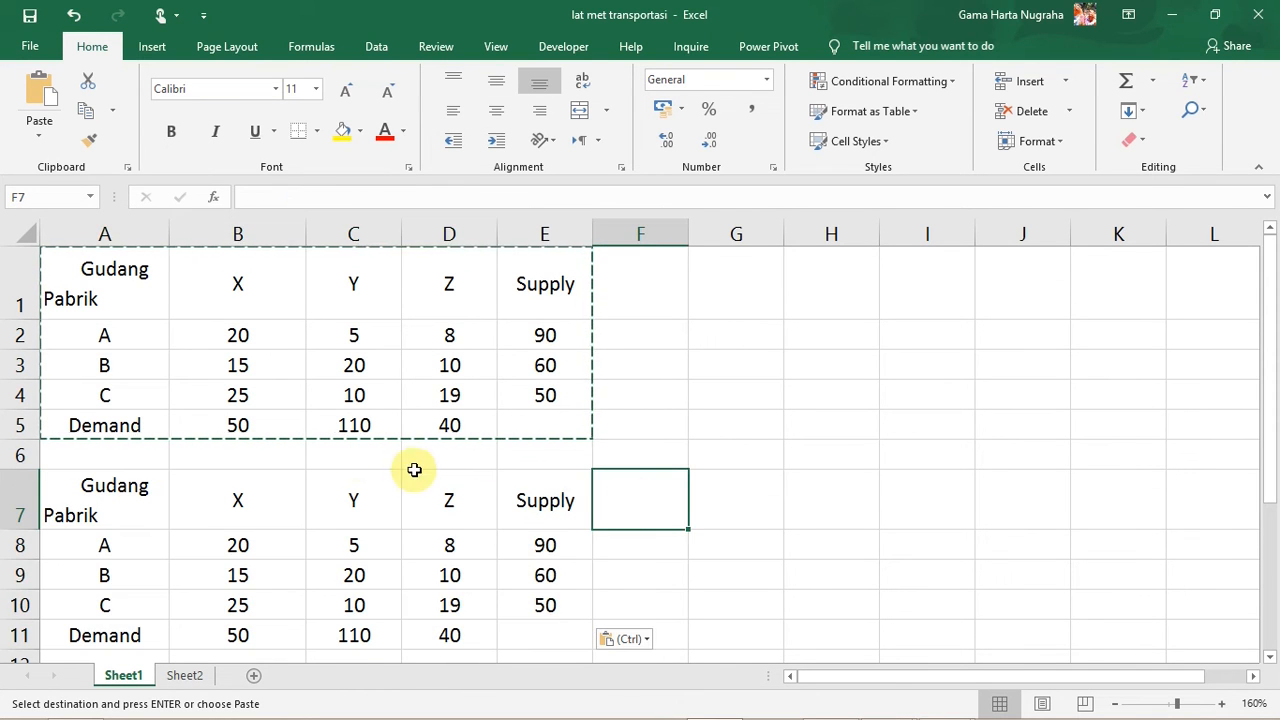
key("Escape")
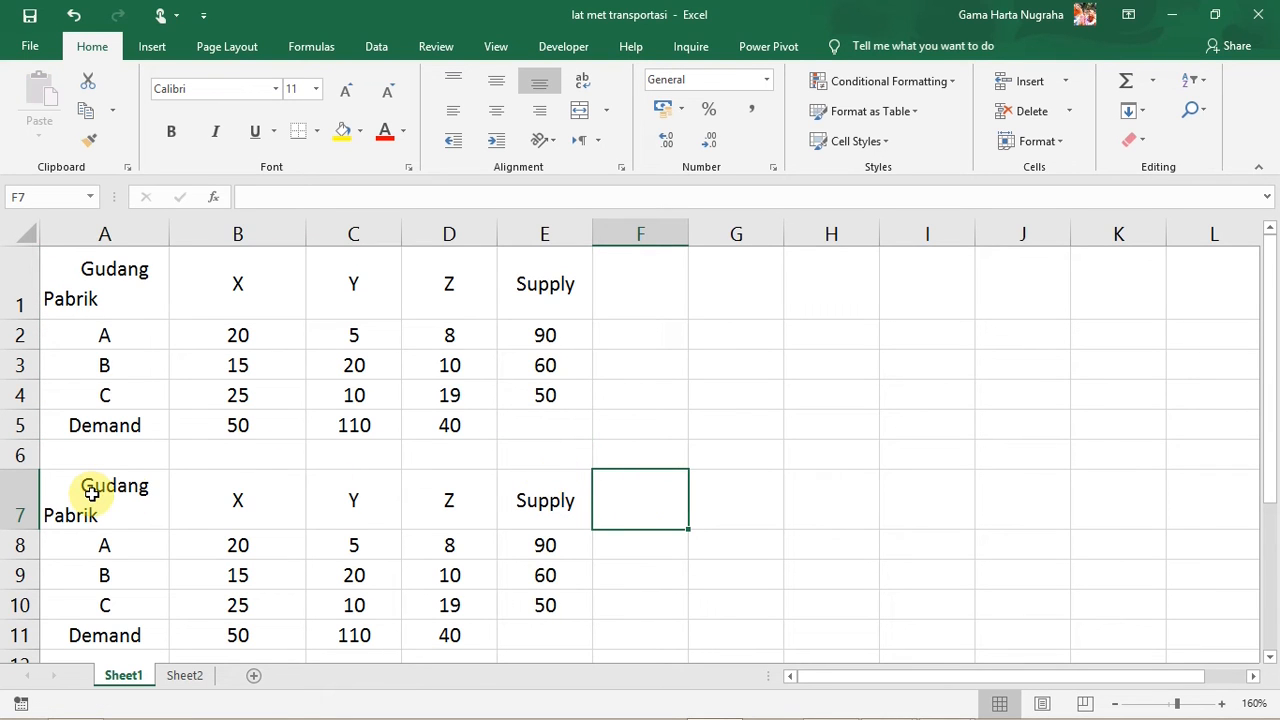
Step: Clear the cost values in B2:D4 of the upper table, leaving its headers, supply and demand in place
left_click_drag(234, 545, 442, 606)
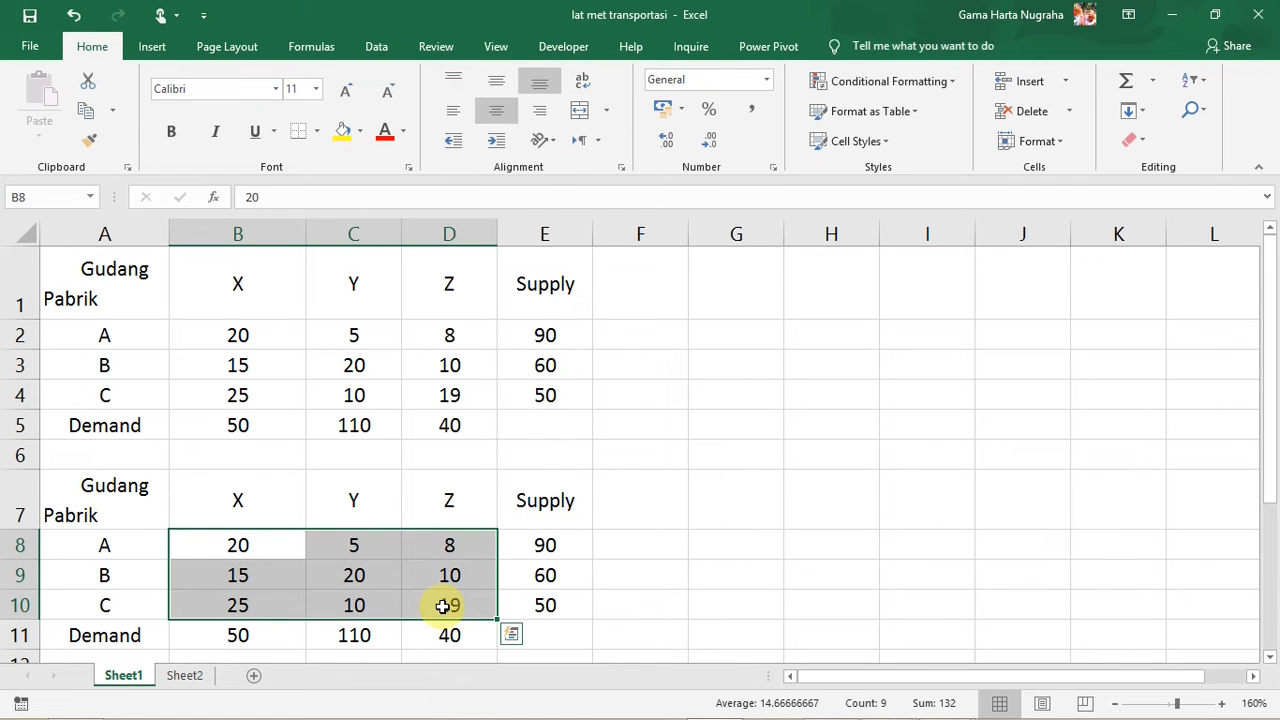
left_click(626, 515)
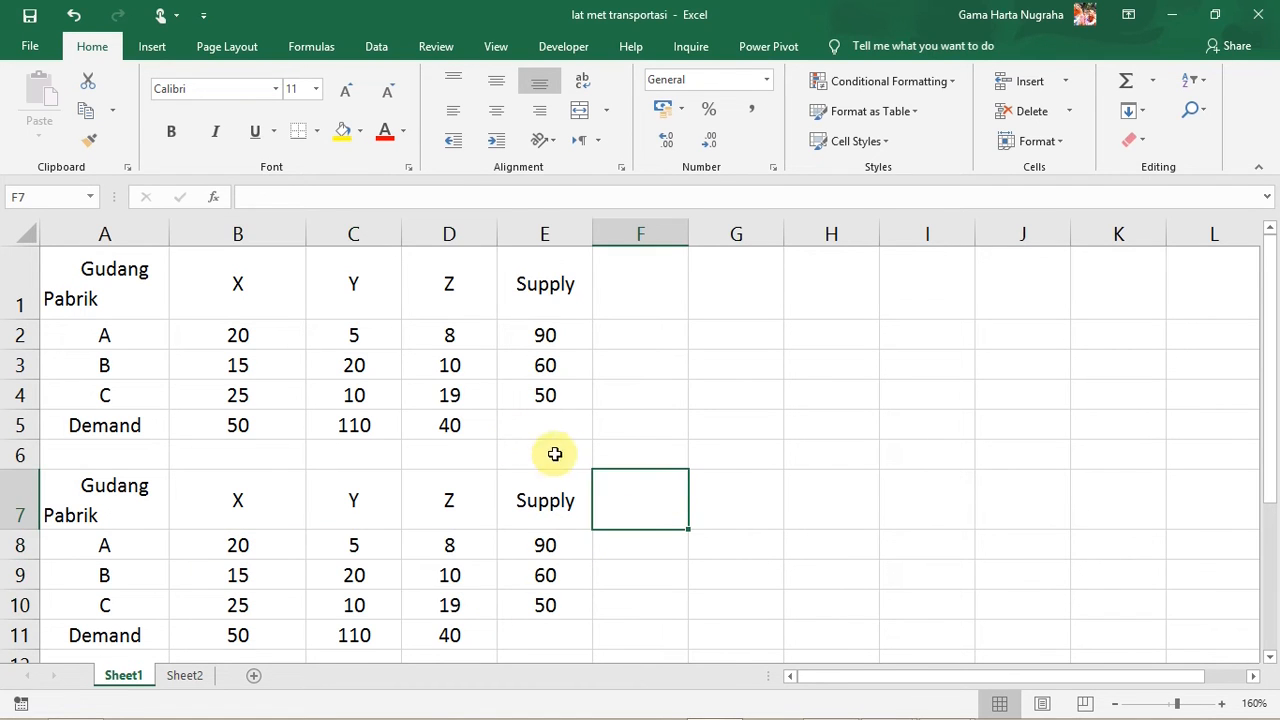
left_click(250, 334)
left_click_drag(250, 334, 426, 386)
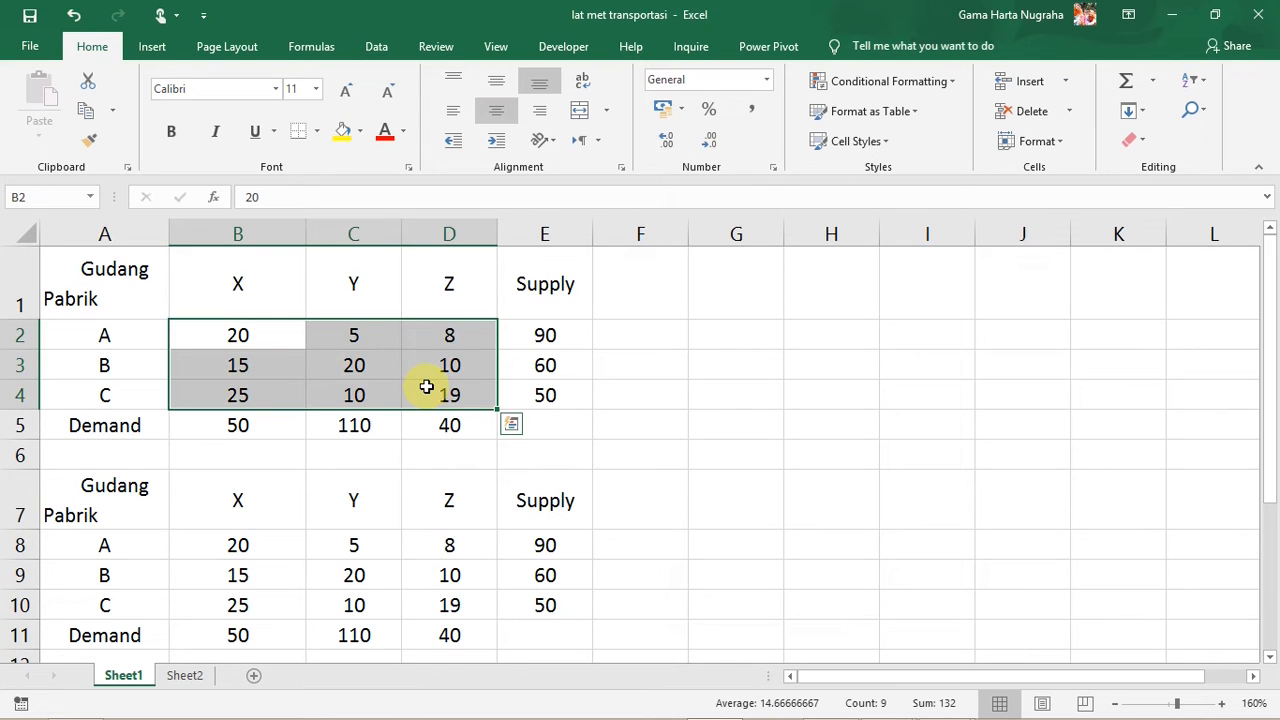
key("Delete")
left_click(622, 418)
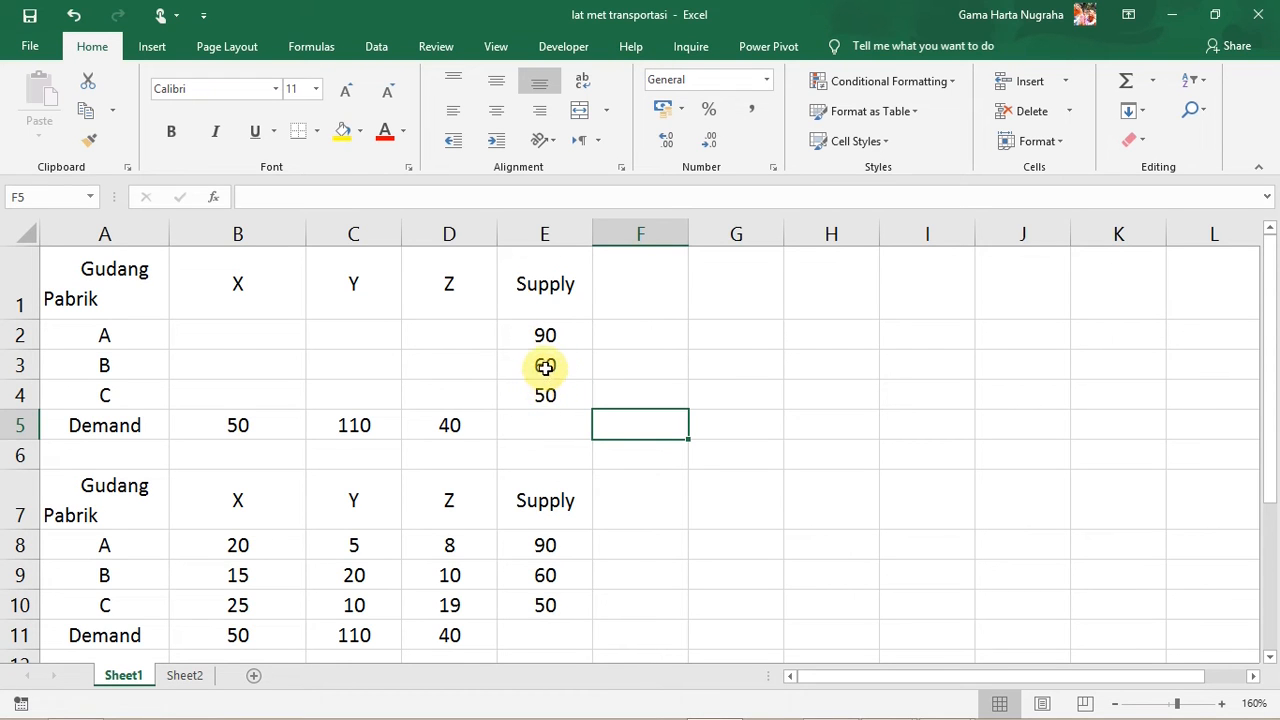
left_click_drag(543, 334, 545, 396)
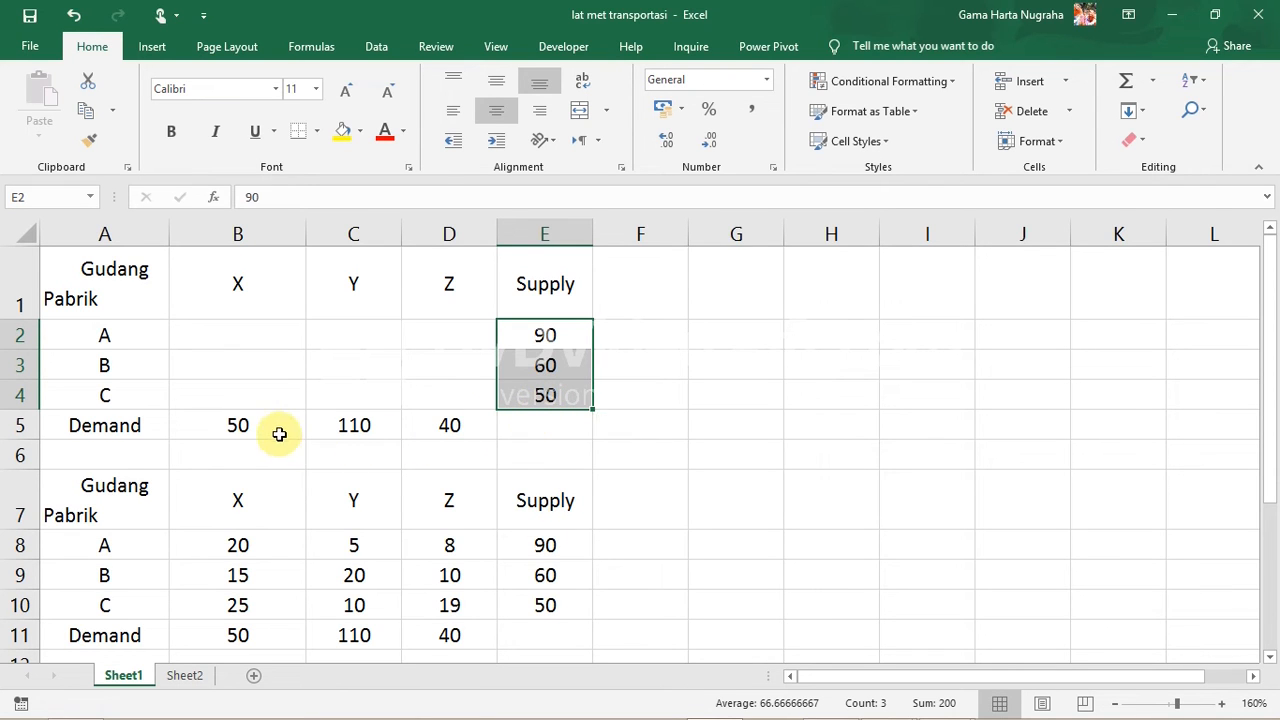
left_click(537, 334)
left_click_drag(254, 334, 414, 407)
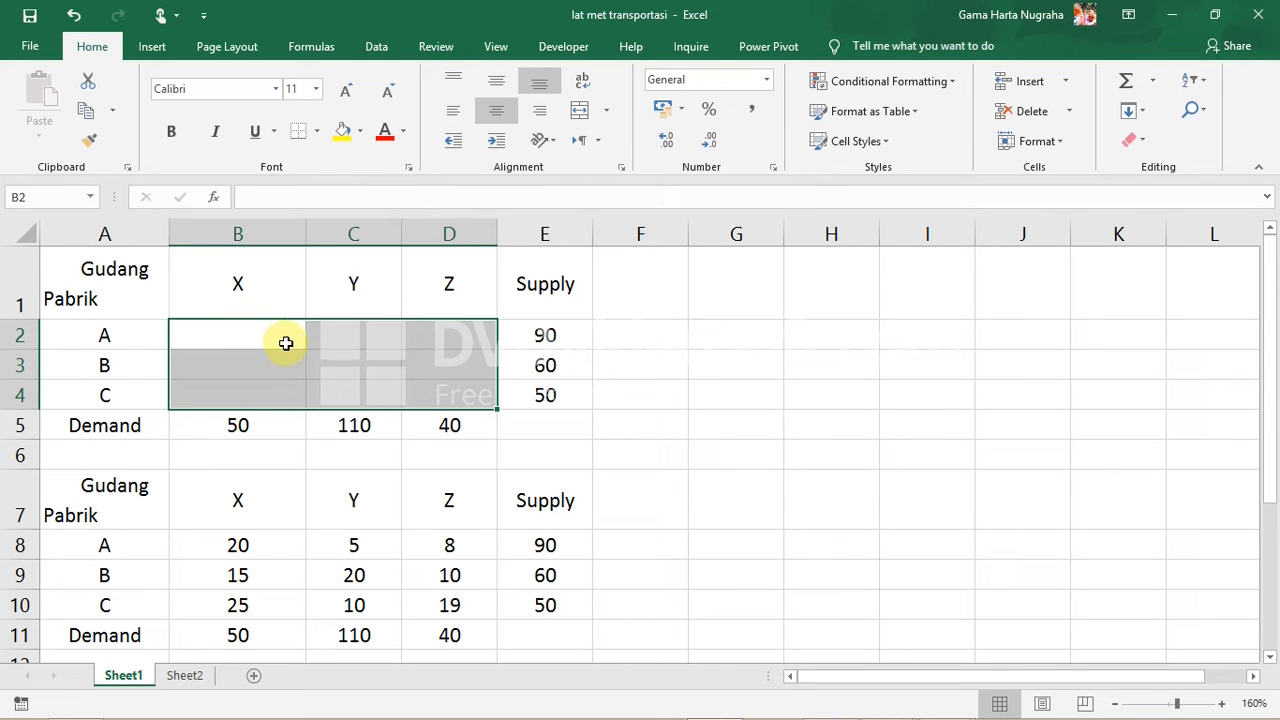
left_click(243, 333)
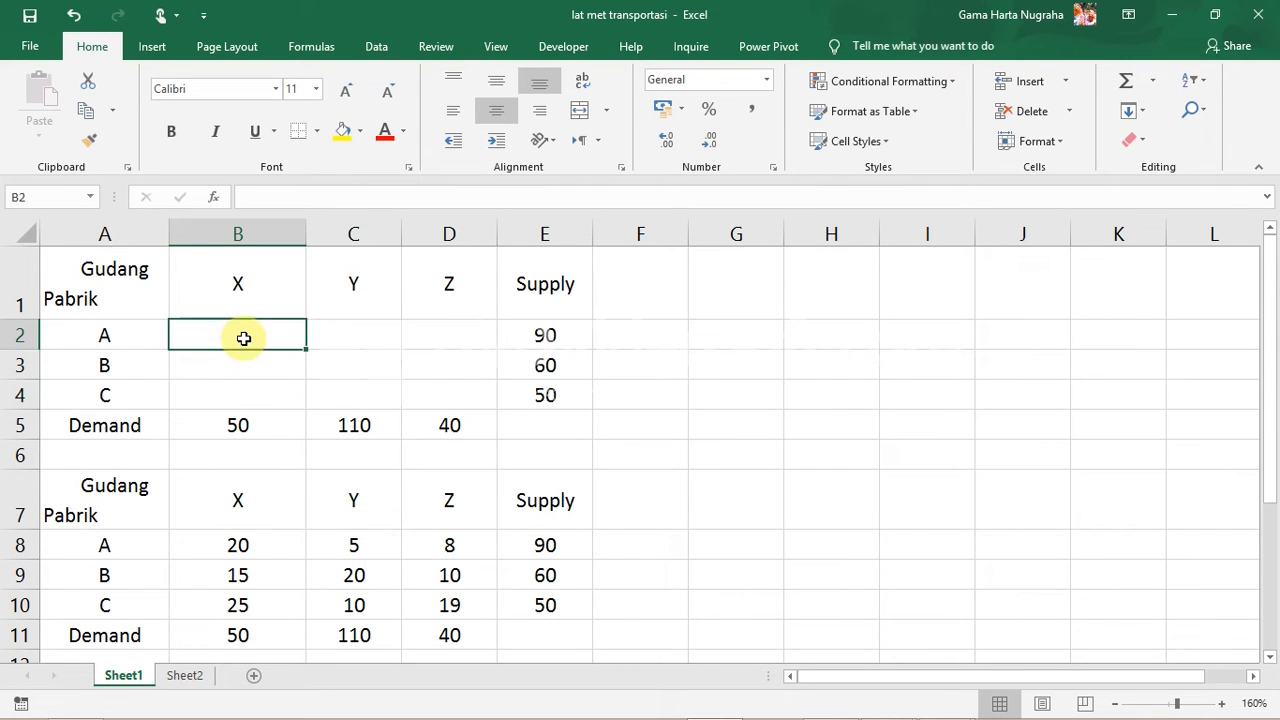
left_click_drag(243, 334, 457, 386)
Step: Replace the upper table's supply values with row totals by entering =SUM(B2:D2) in E2 and filling it down to E4
left_click(549, 335)
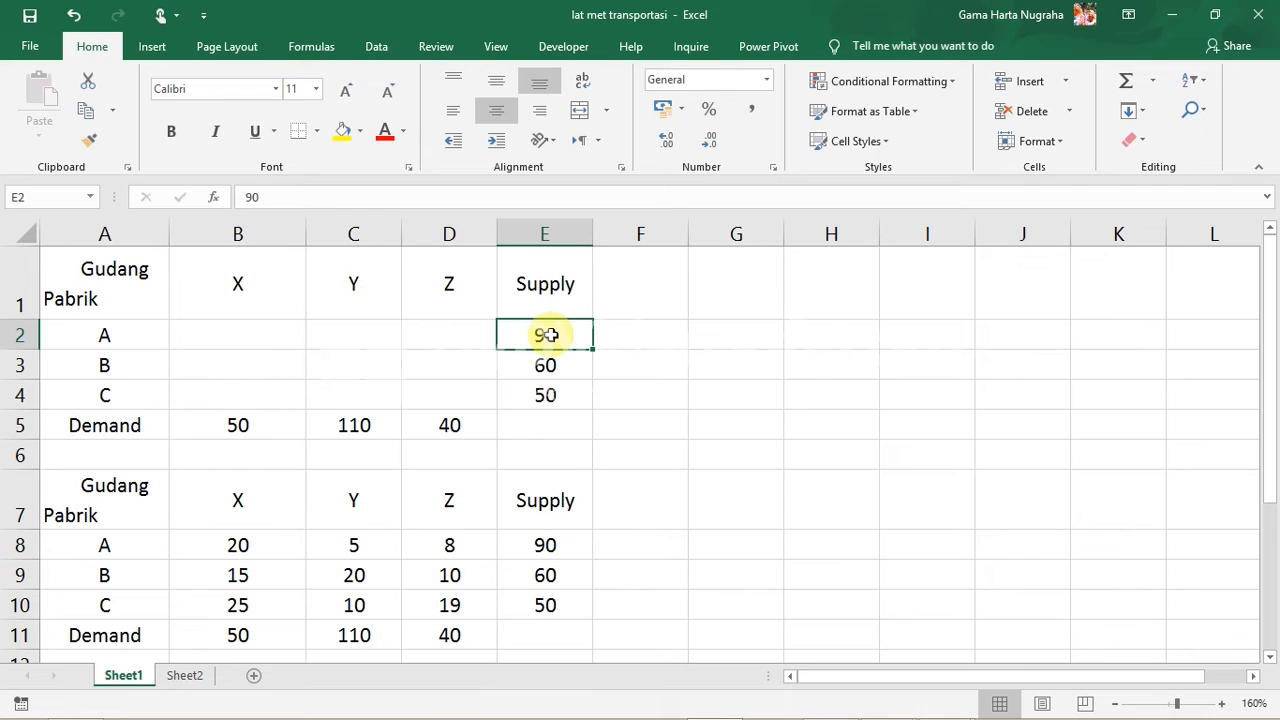
type("=")
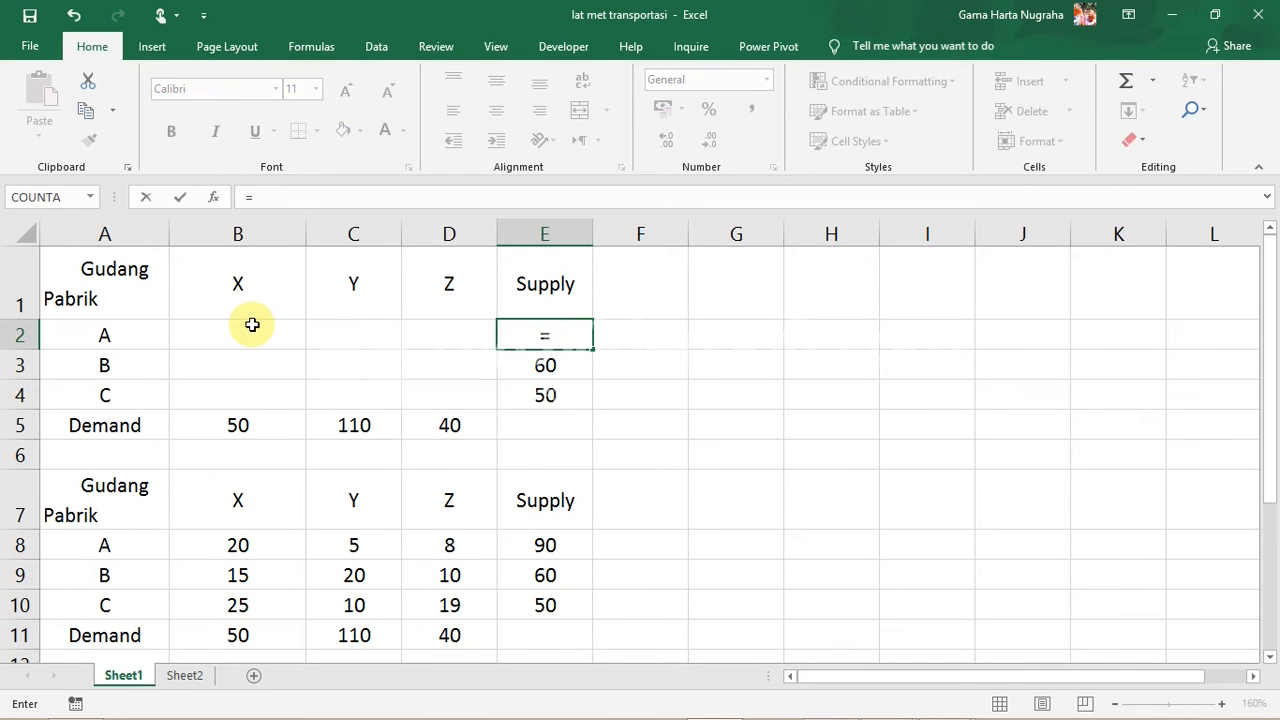
type("sum")
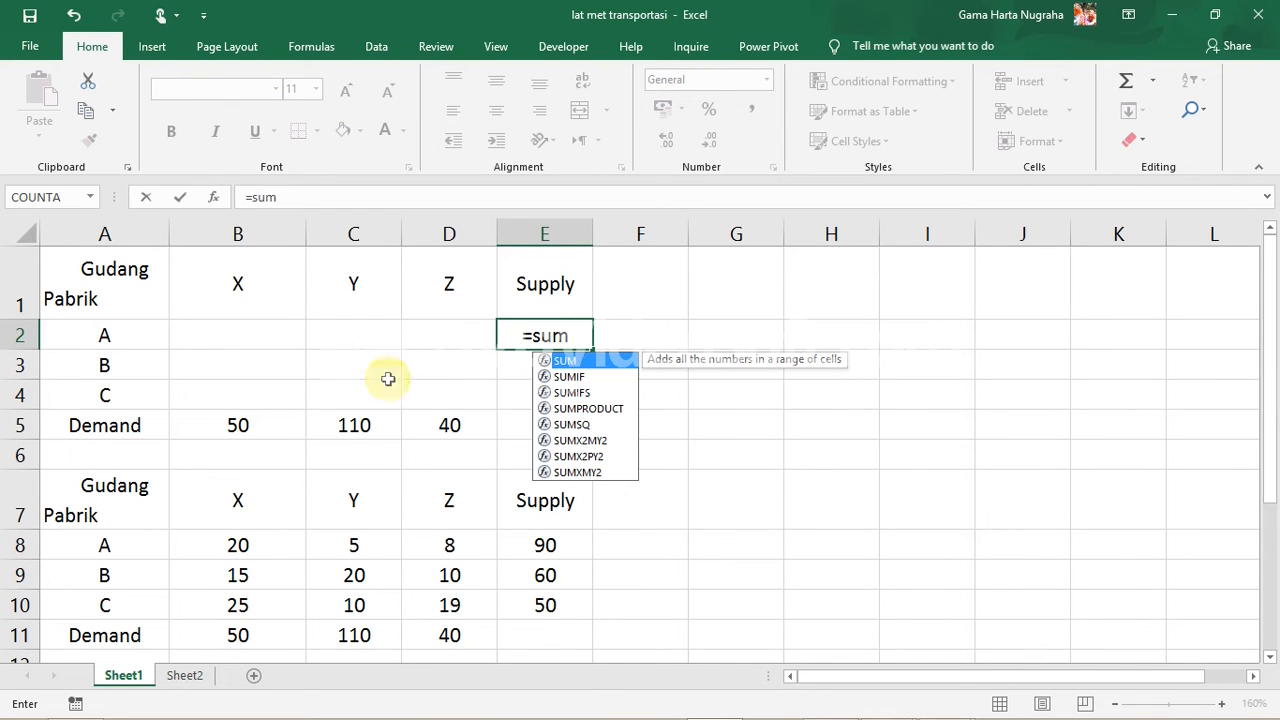
double_click(565, 362)
left_click_drag(286, 336, 422, 334)
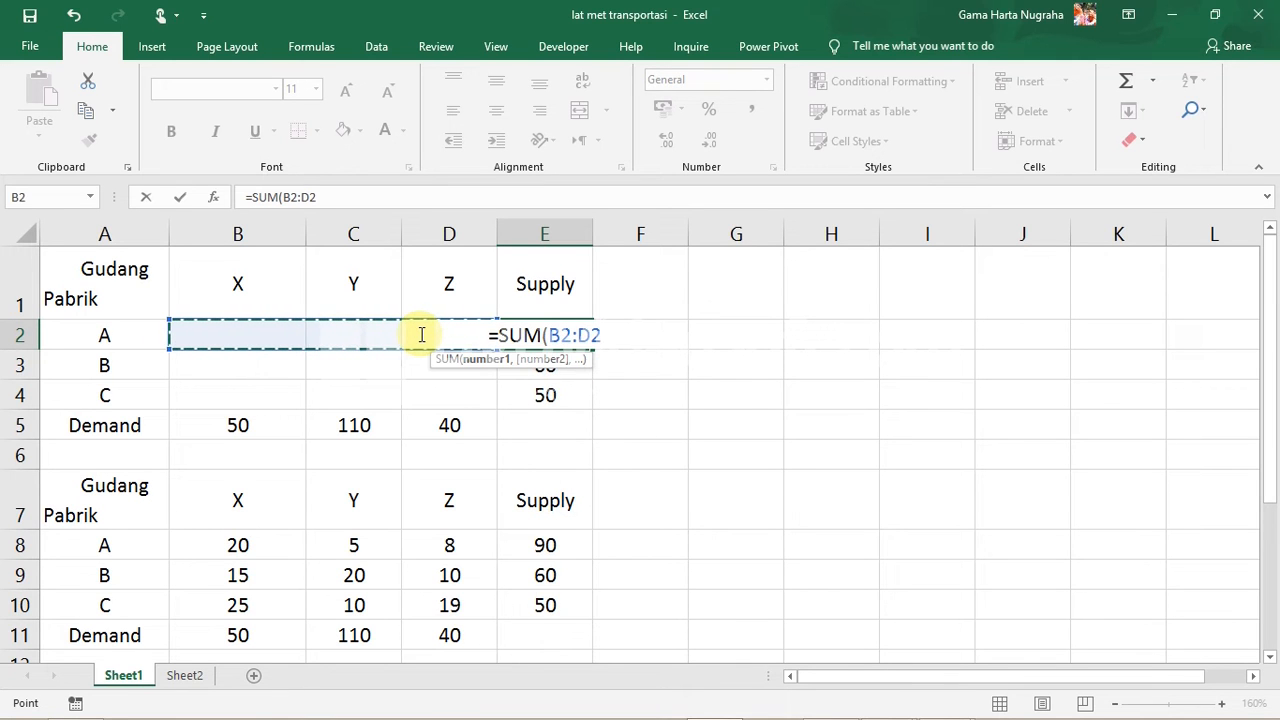
key("Return")
left_click(549, 333)
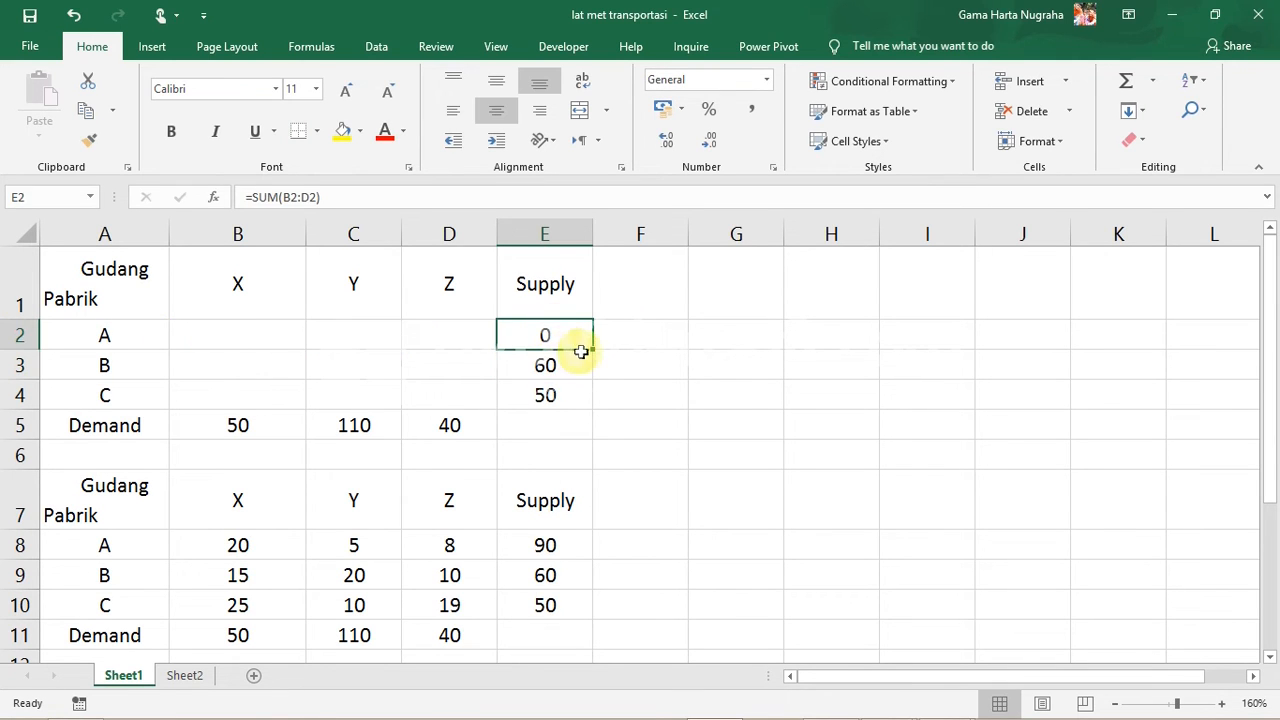
left_click_drag(595, 347, 590, 407)
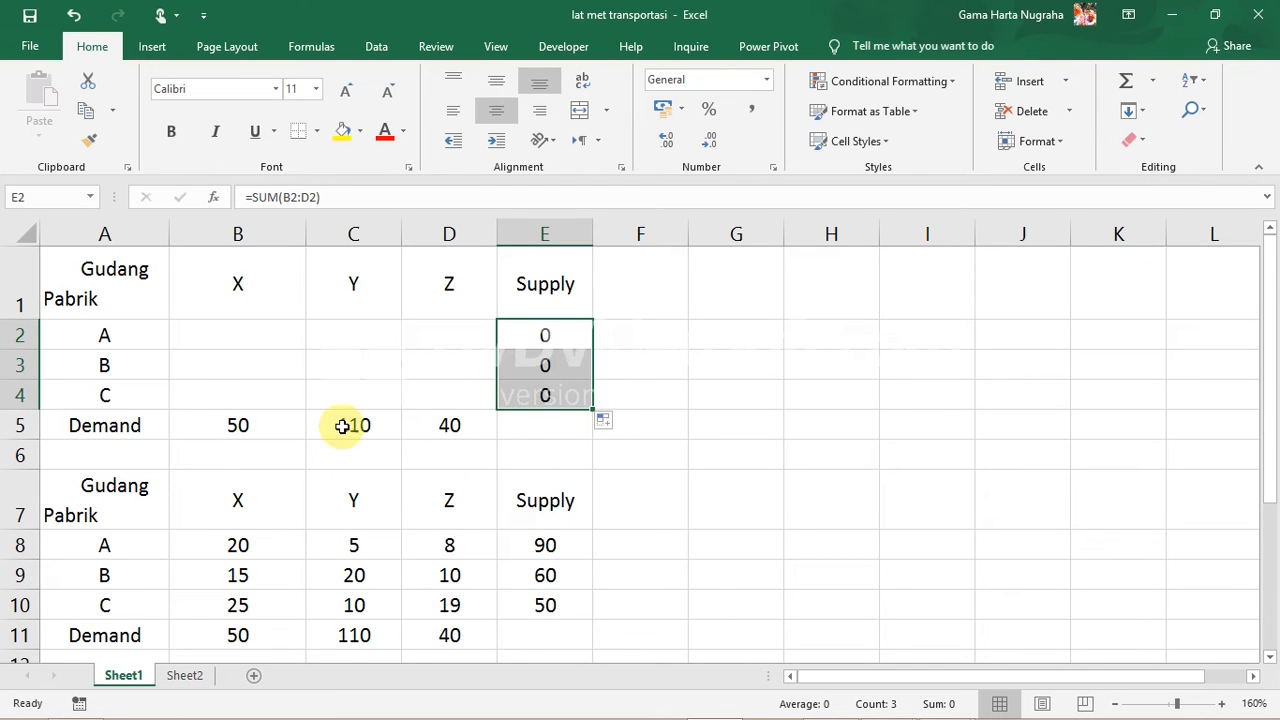
Step: Replace the upper table's demand value for warehouse X in B5 with the column total =SUM(B2:B4)
left_click(222, 426)
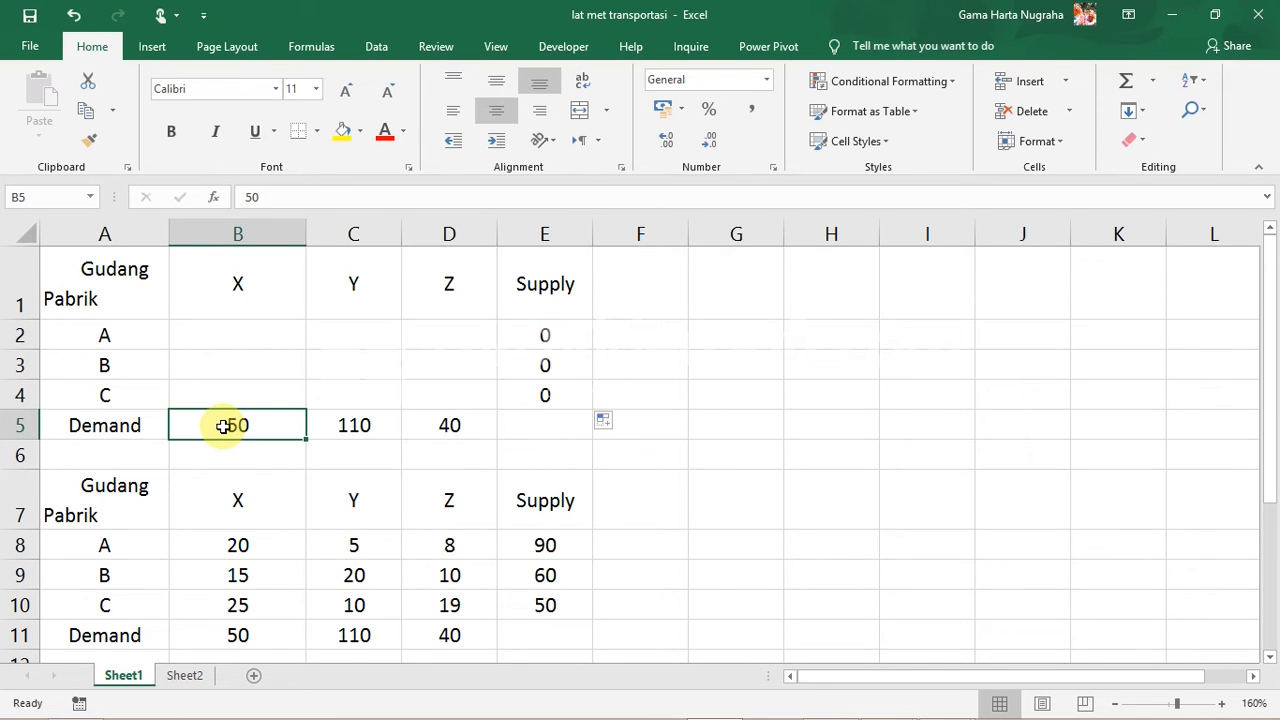
type("=sum")
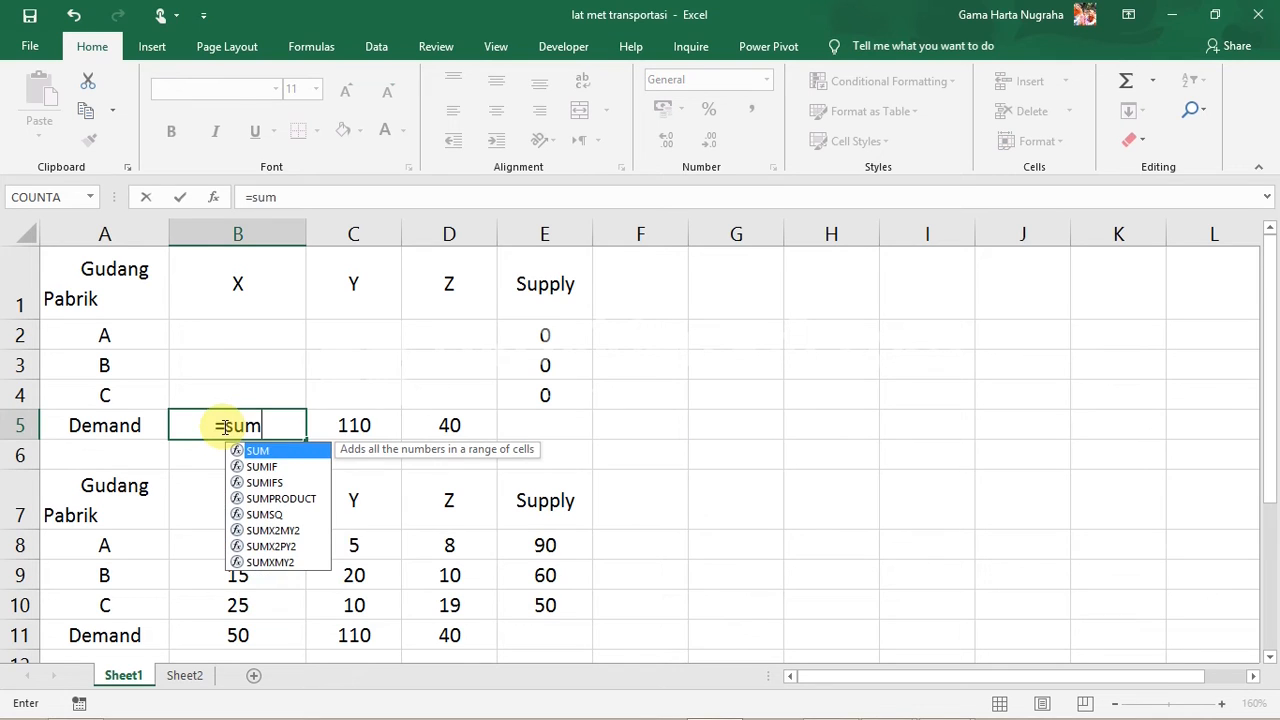
double_click(281, 450)
left_click_drag(268, 332, 263, 389)
key("Return")
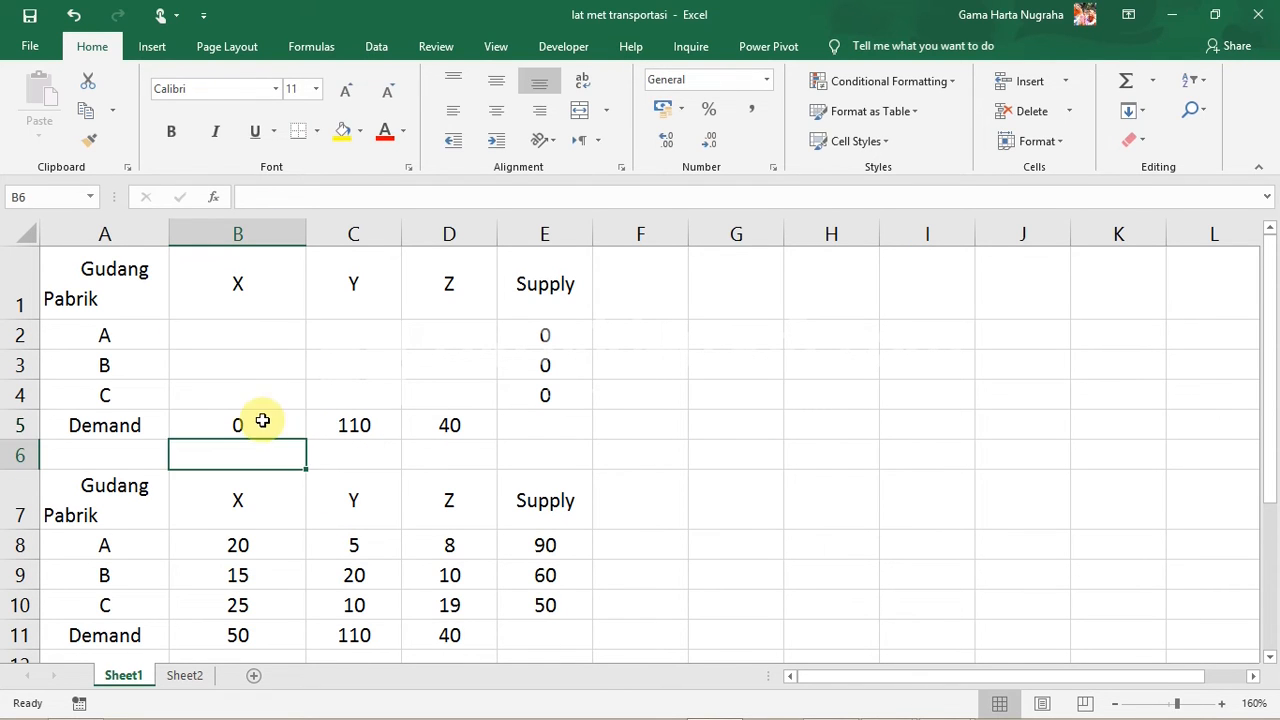
Step: Fill the column total formula from B5 across to D5 in the upper table's demand row
left_click(291, 432)
left_click_drag(305, 440, 457, 445)
left_click(457, 455)
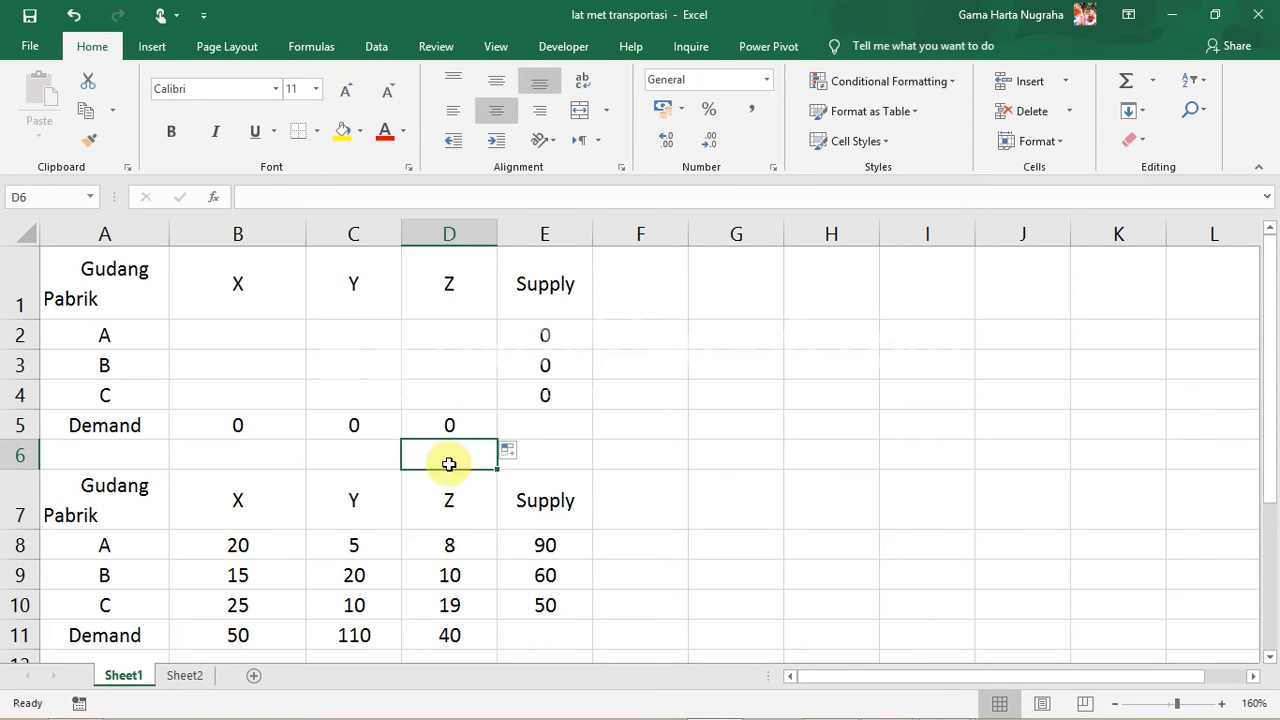
Step: Examine the upper table's supply and demand total formulas, the empty allocation cells B2:D4, and the factory and warehouse headings
left_click(545, 333)
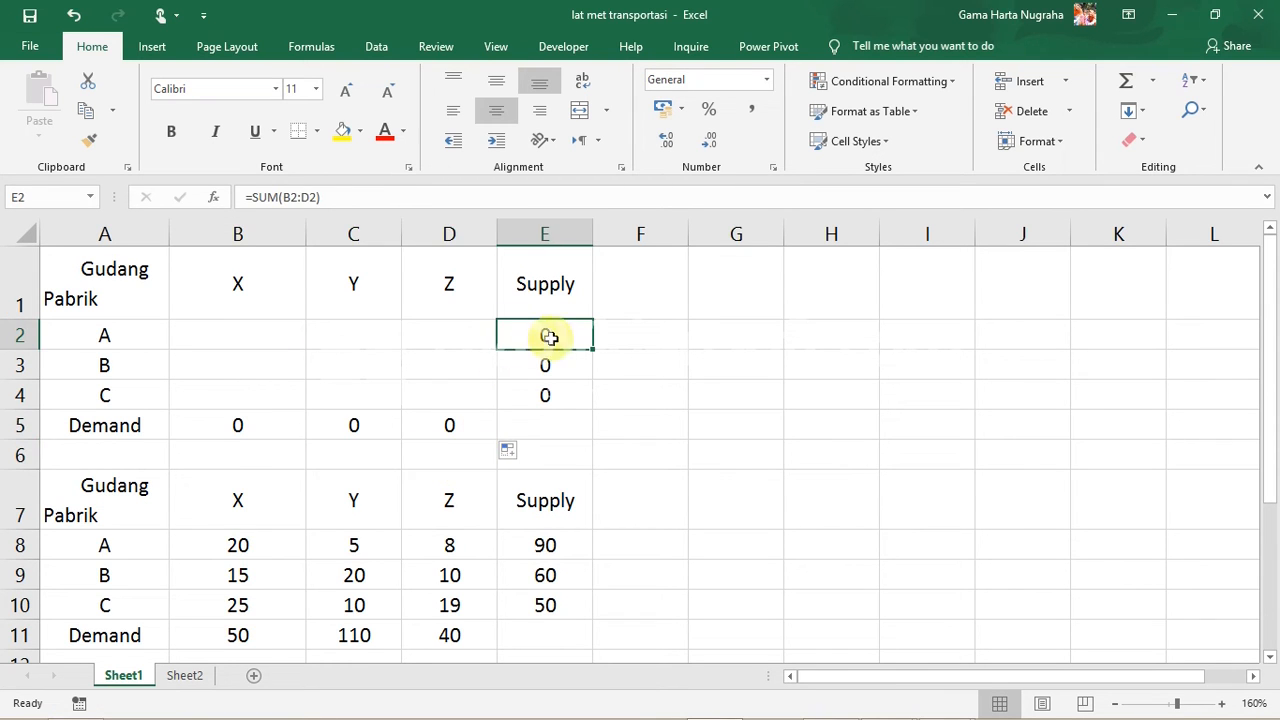
left_click(200, 340)
left_click(551, 337)
left_click(237, 336)
left_click_drag(237, 336, 443, 336)
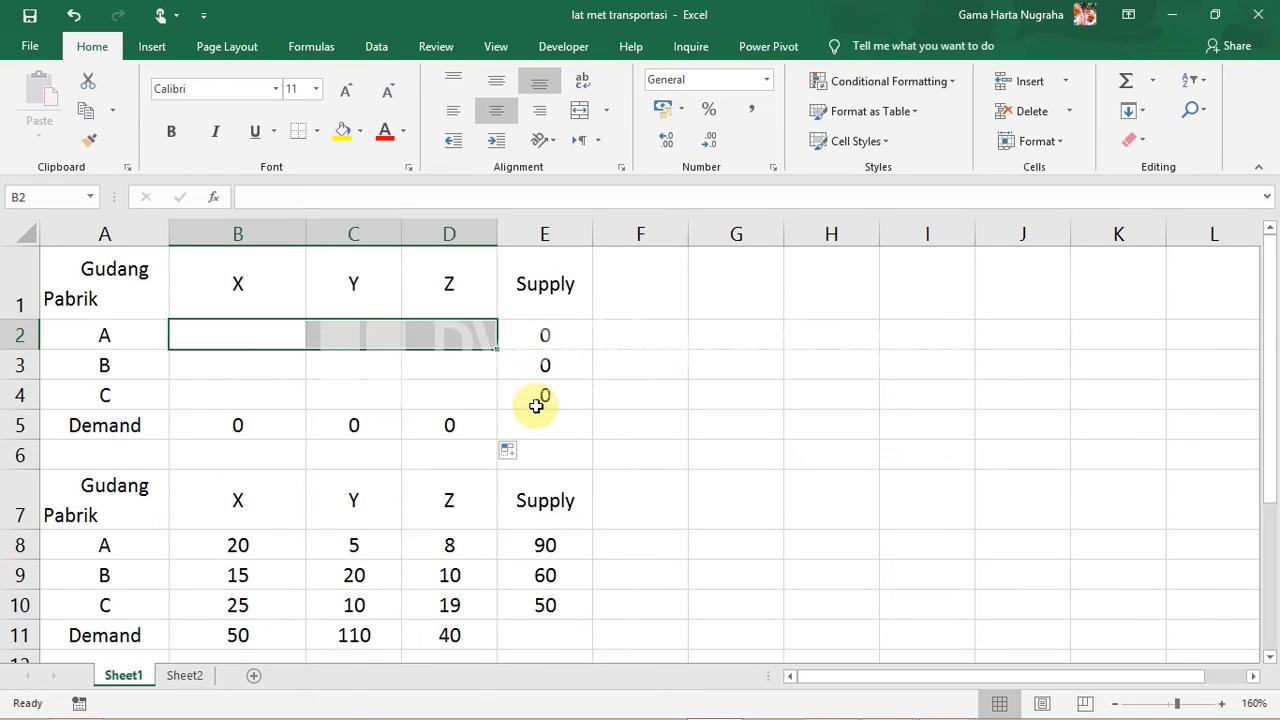
left_click_drag(229, 331, 428, 389)
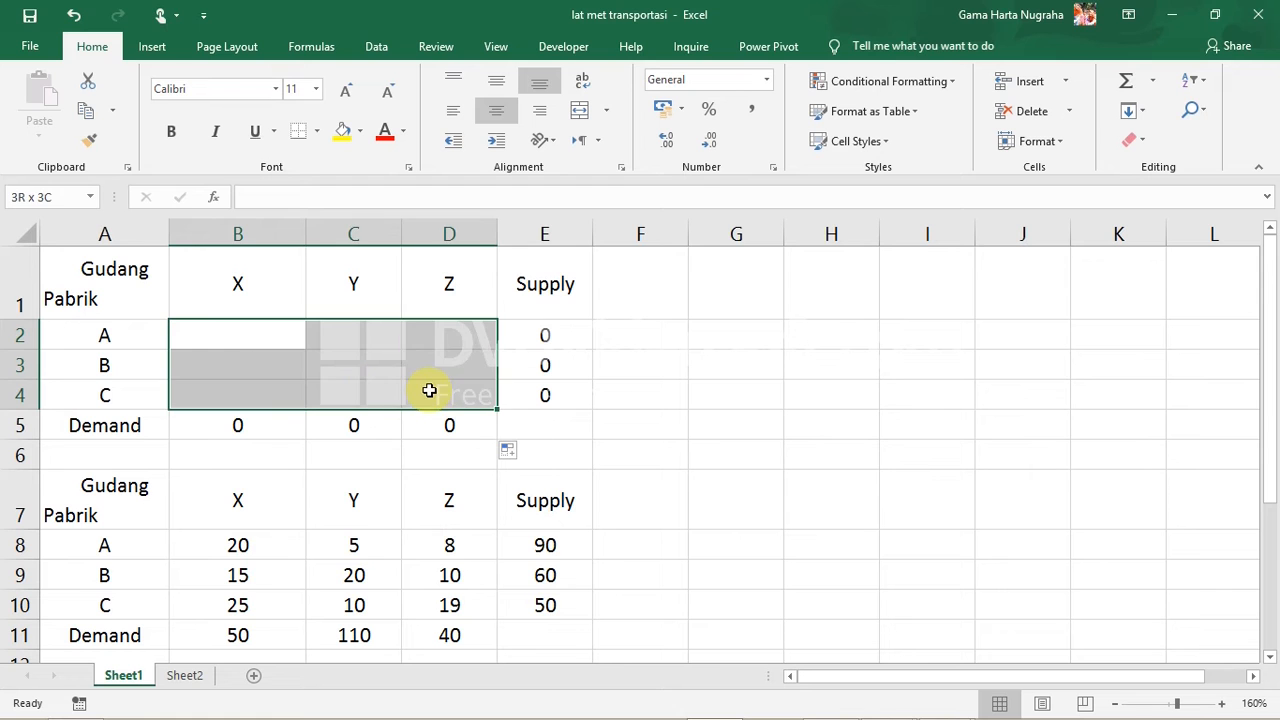
left_click_drag(143, 334, 143, 374)
left_click_drag(131, 331, 140, 400)
left_click_drag(227, 292, 430, 300)
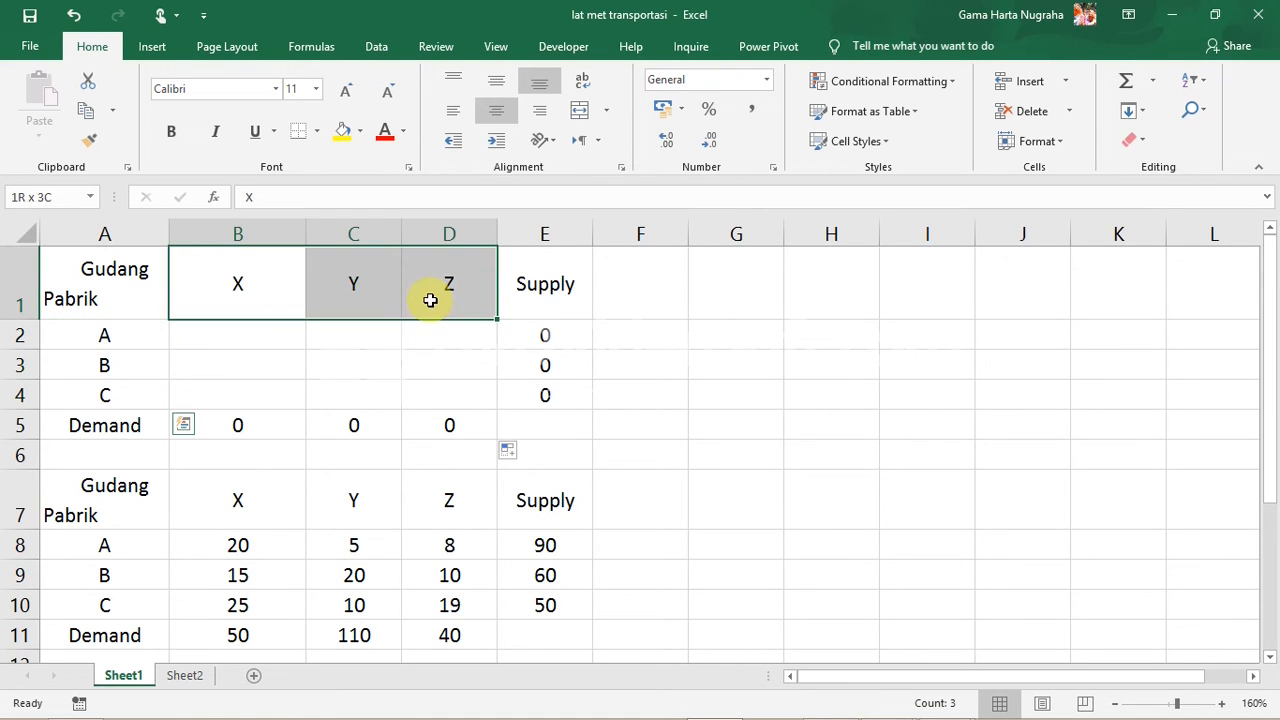
left_click(415, 370)
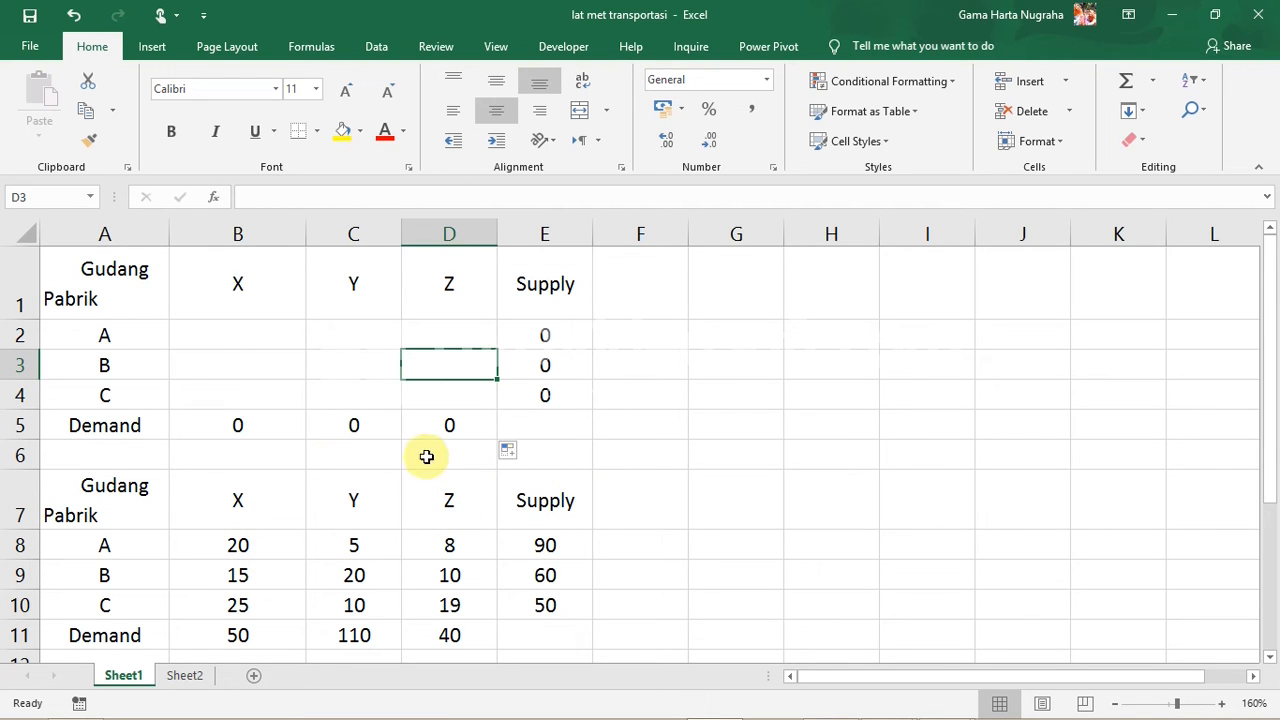
left_click(240, 424)
left_click(450, 424)
left_click_drag(546, 336, 586, 400)
left_click(607, 424)
left_click(689, 391)
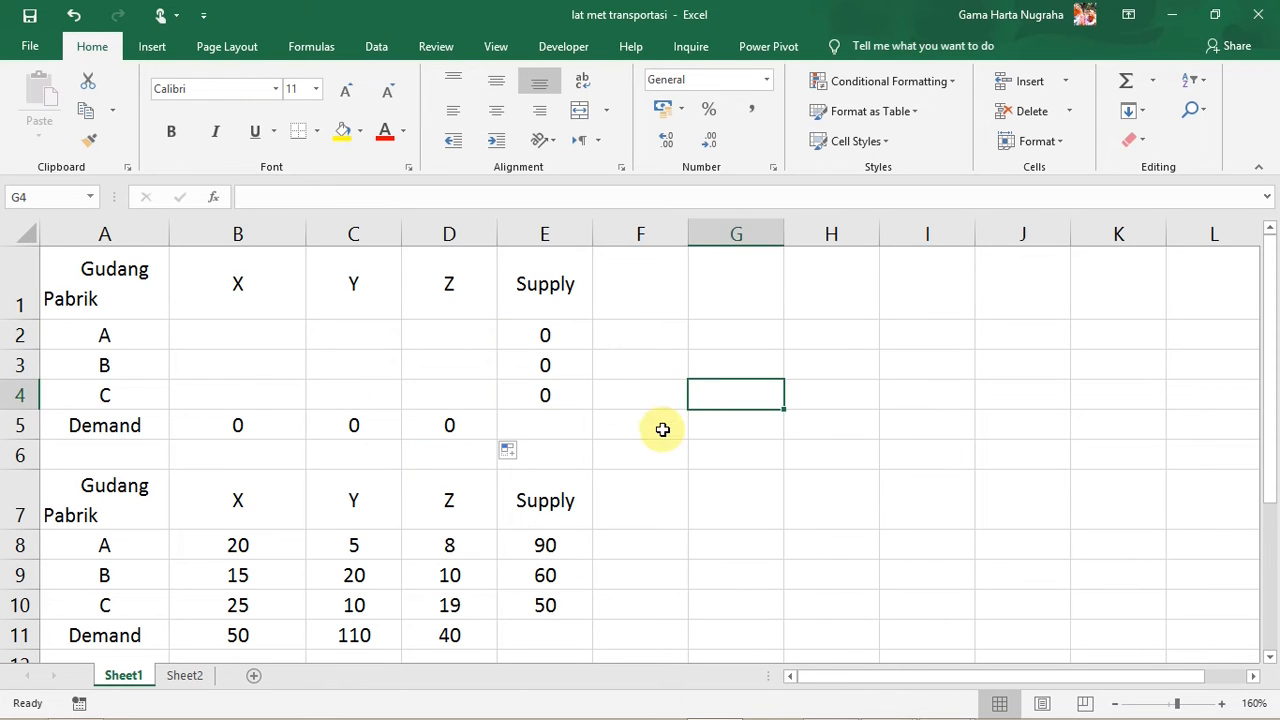
left_click(649, 452)
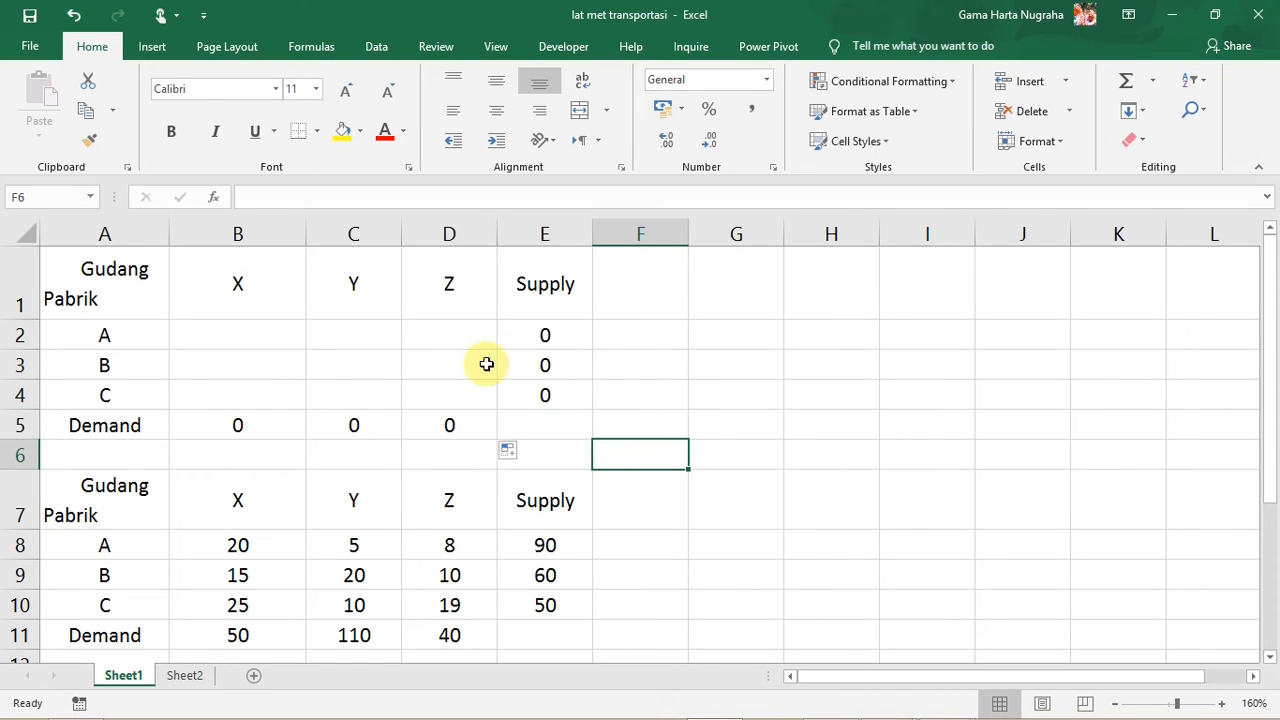
Step: Insert a blank row above the upper table and reduce the heights of separator row 7 and header row 2
left_click(13, 298)
key("ctrl+shift+equal")
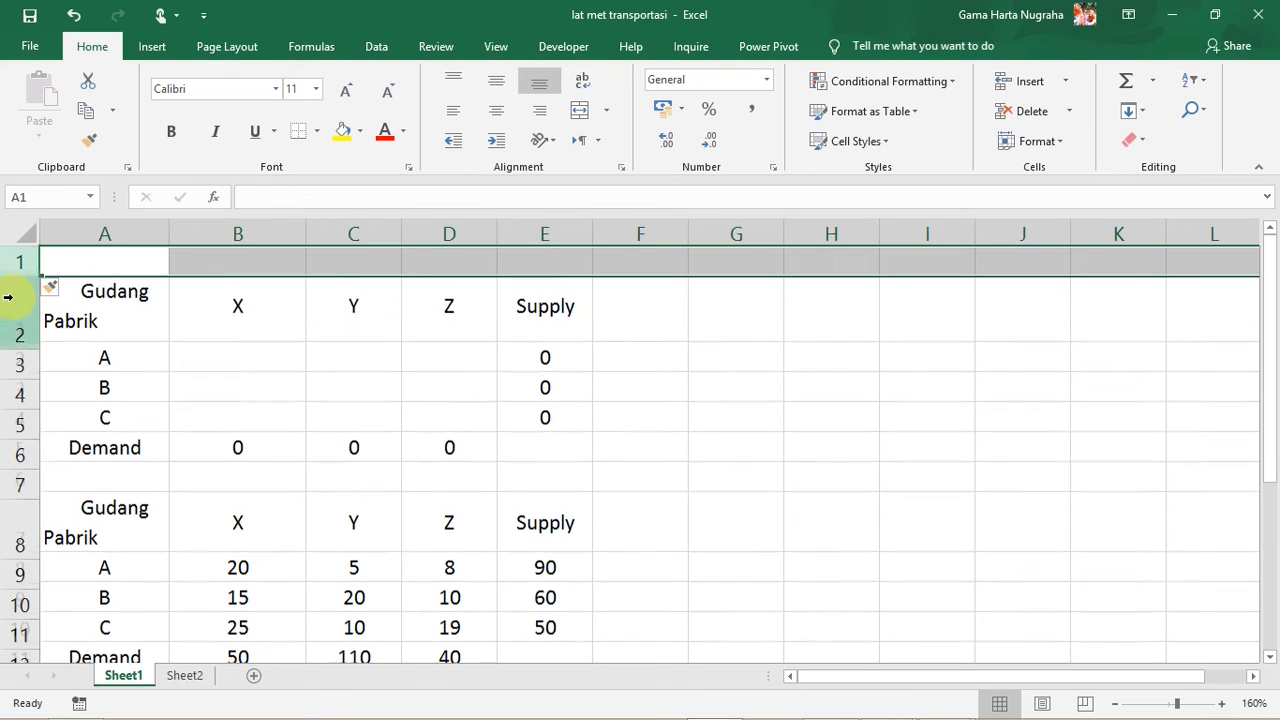
left_click(703, 424)
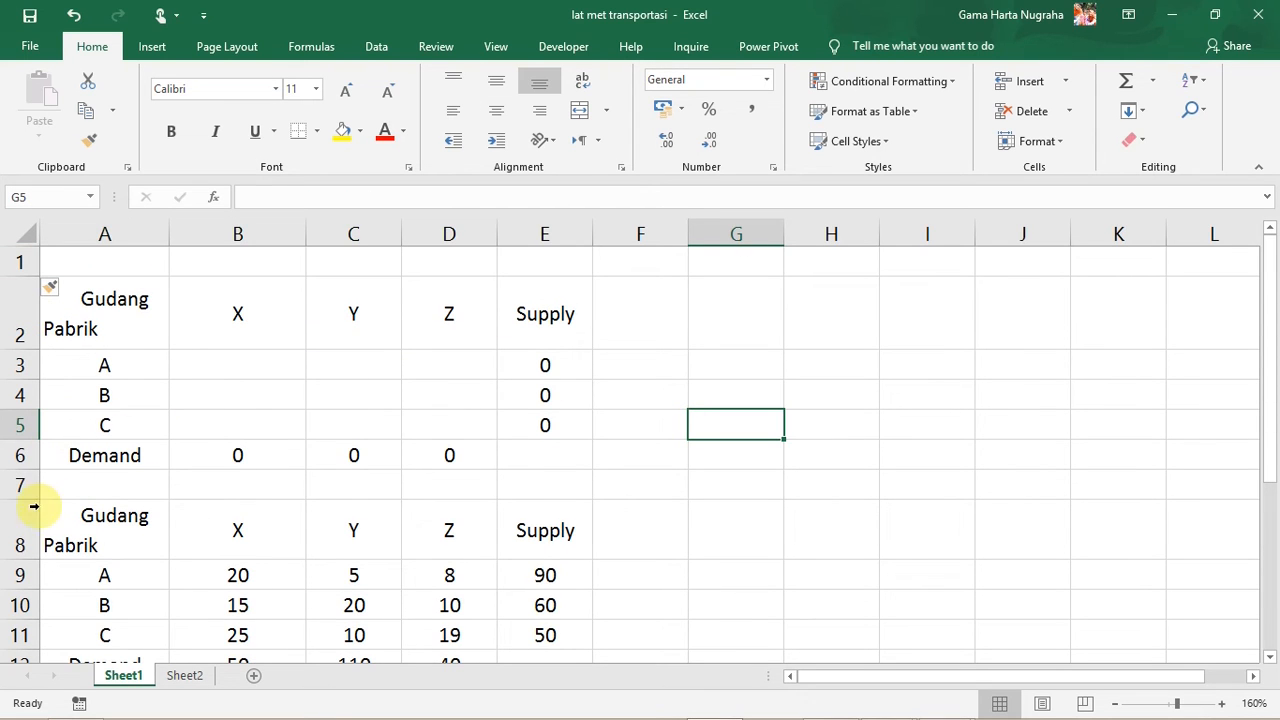
left_click_drag(29, 500, 29, 479)
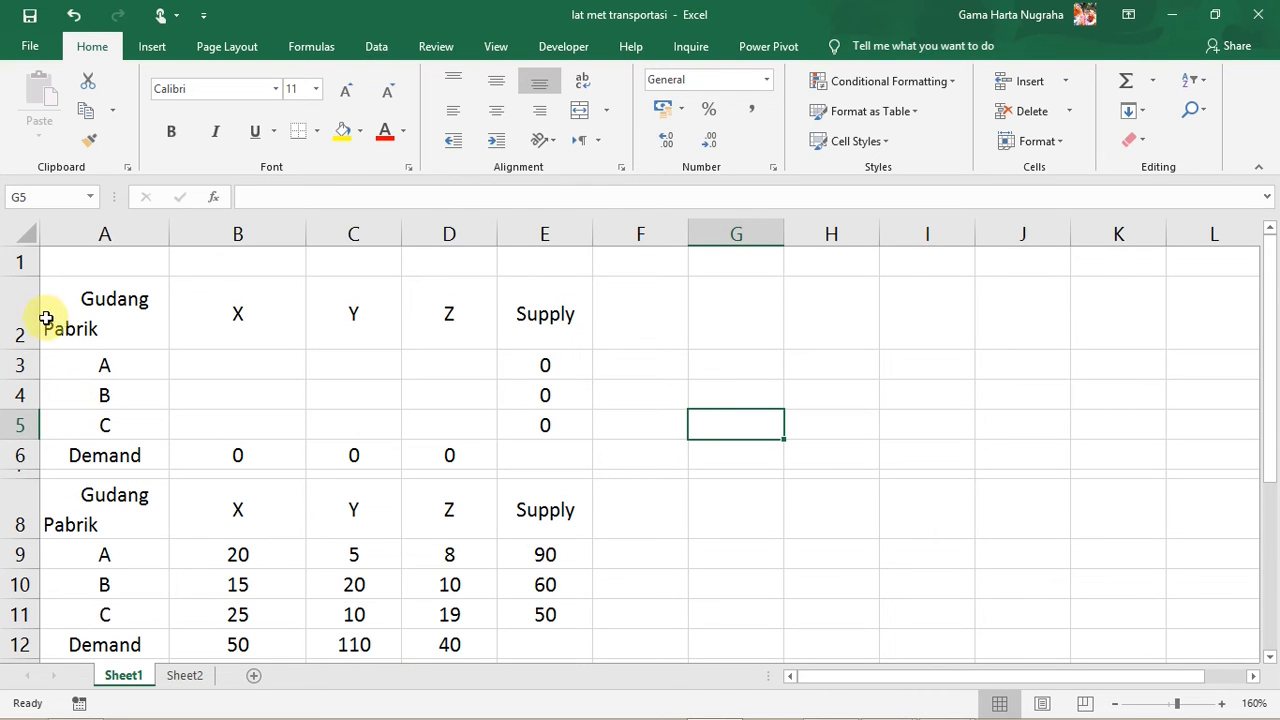
left_click_drag(18, 357, 21, 332)
Step: Enter the label "Biaya Transportasi =" in cell A1
left_click(111, 259)
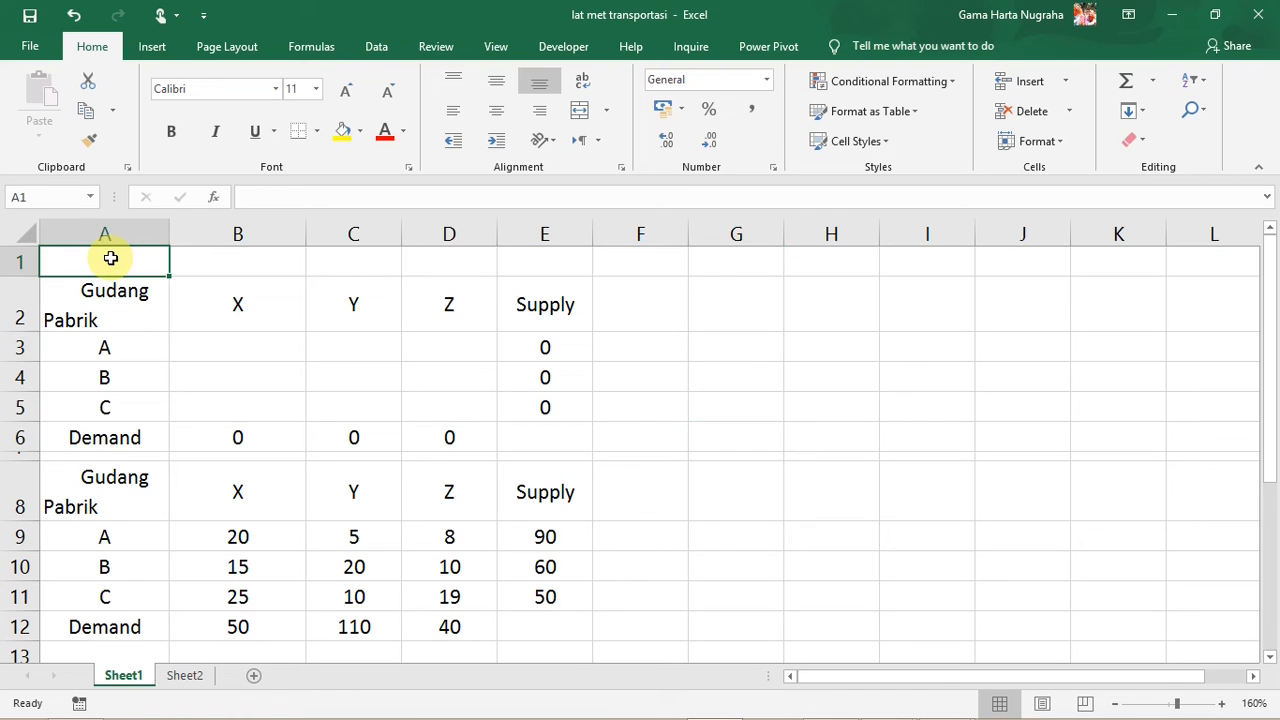
type("Biaya Transportasi =")
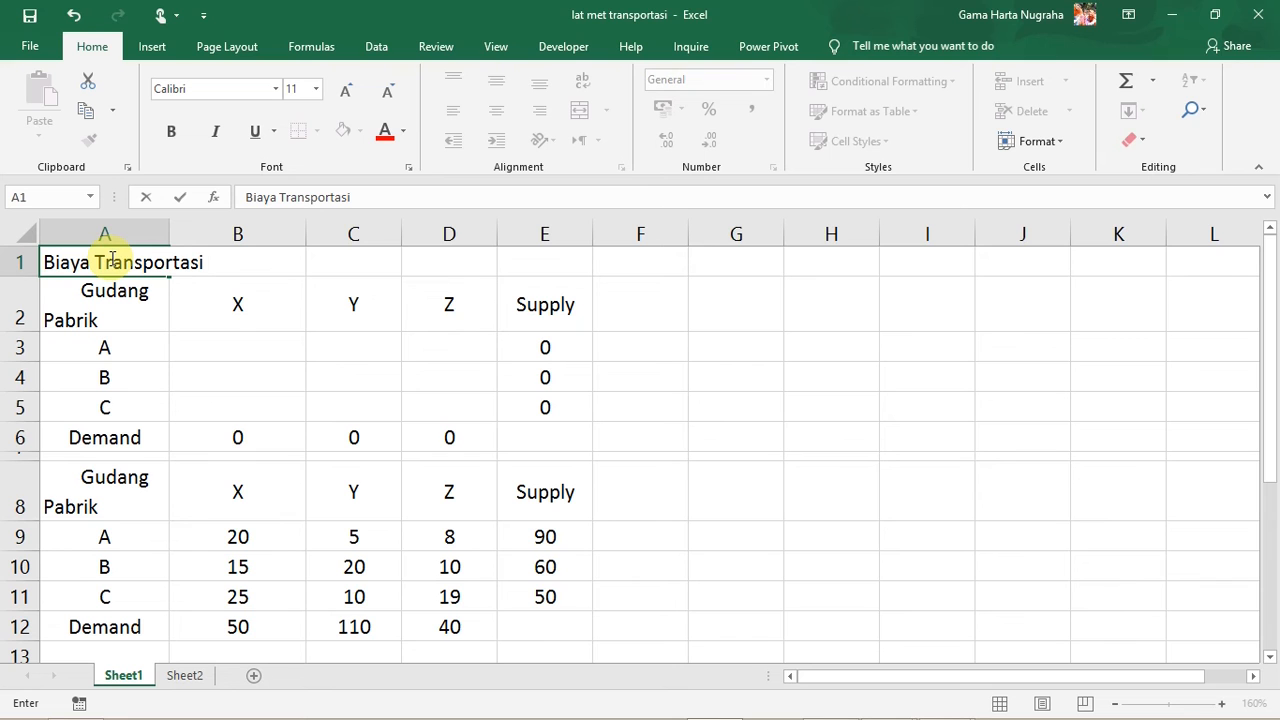
left_click(800, 485)
Step: Calculate the total transportation cost in C1 with =SUMPRODUCT(B3:D5,B9:D11), multiplying the allocations by the unit costs
left_click(331, 262)
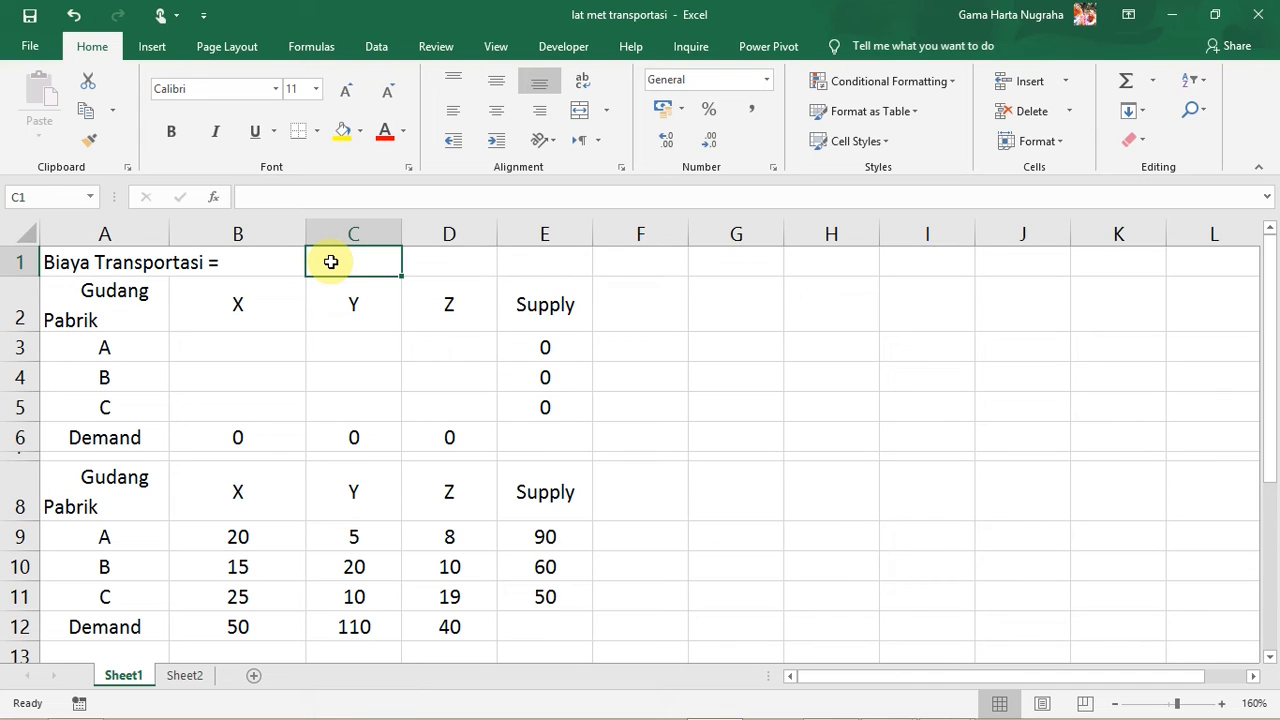
type("=")
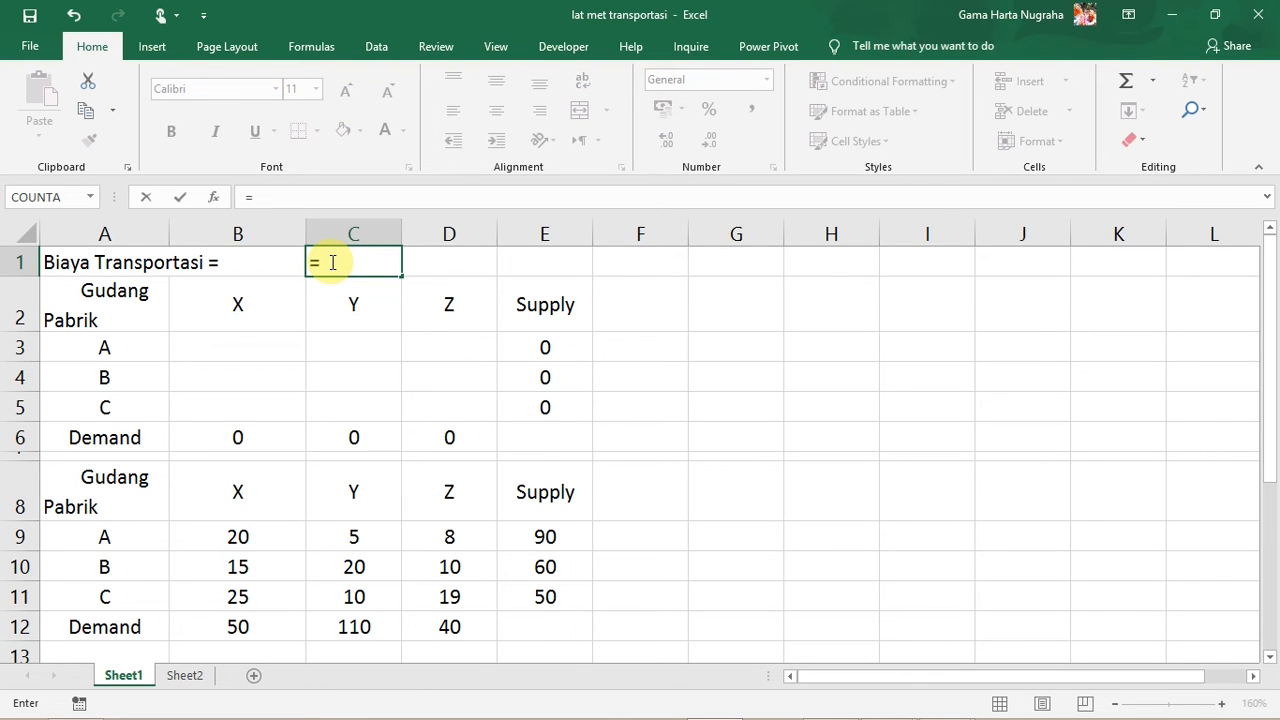
type("sum")
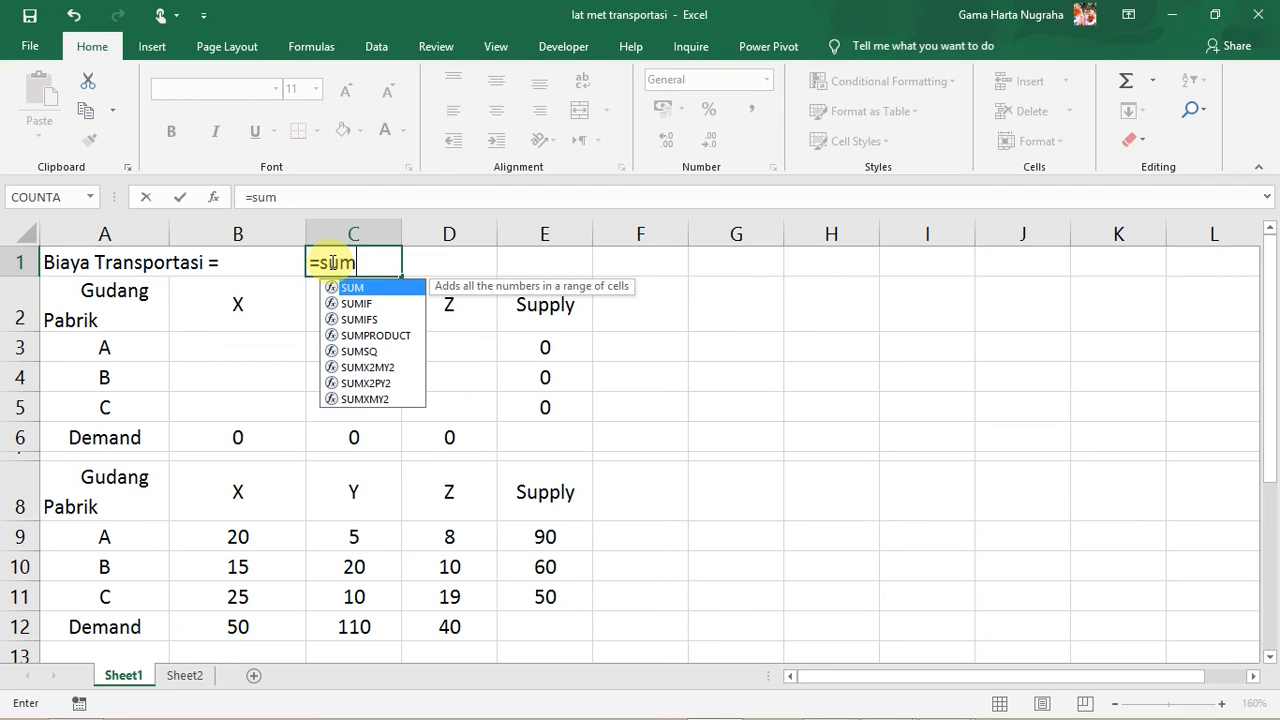
double_click(399, 340)
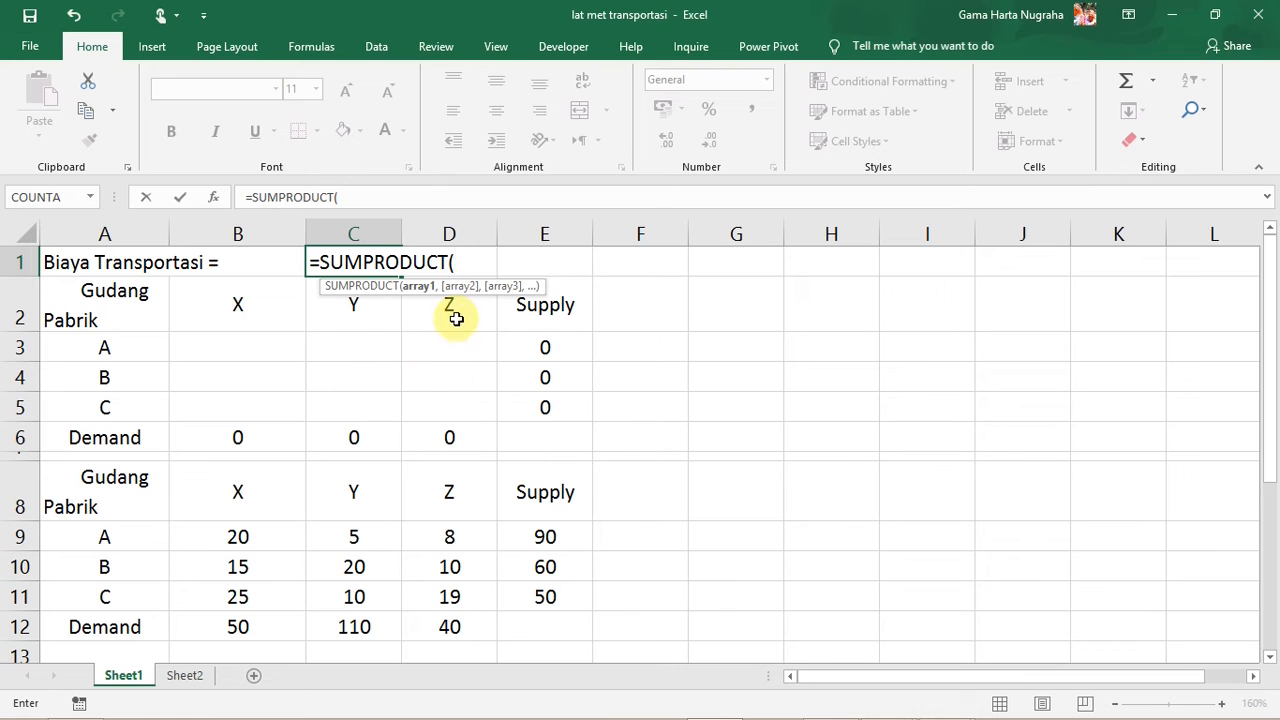
left_click_drag(215, 346, 457, 409)
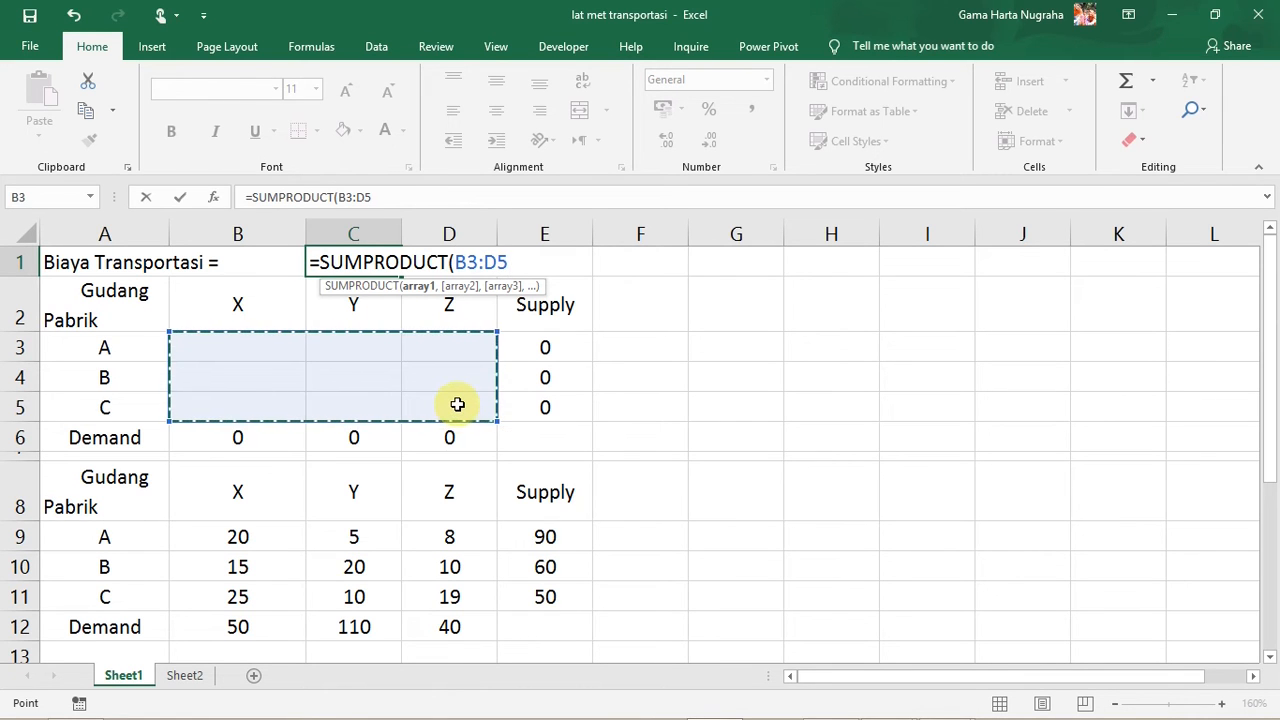
type(",")
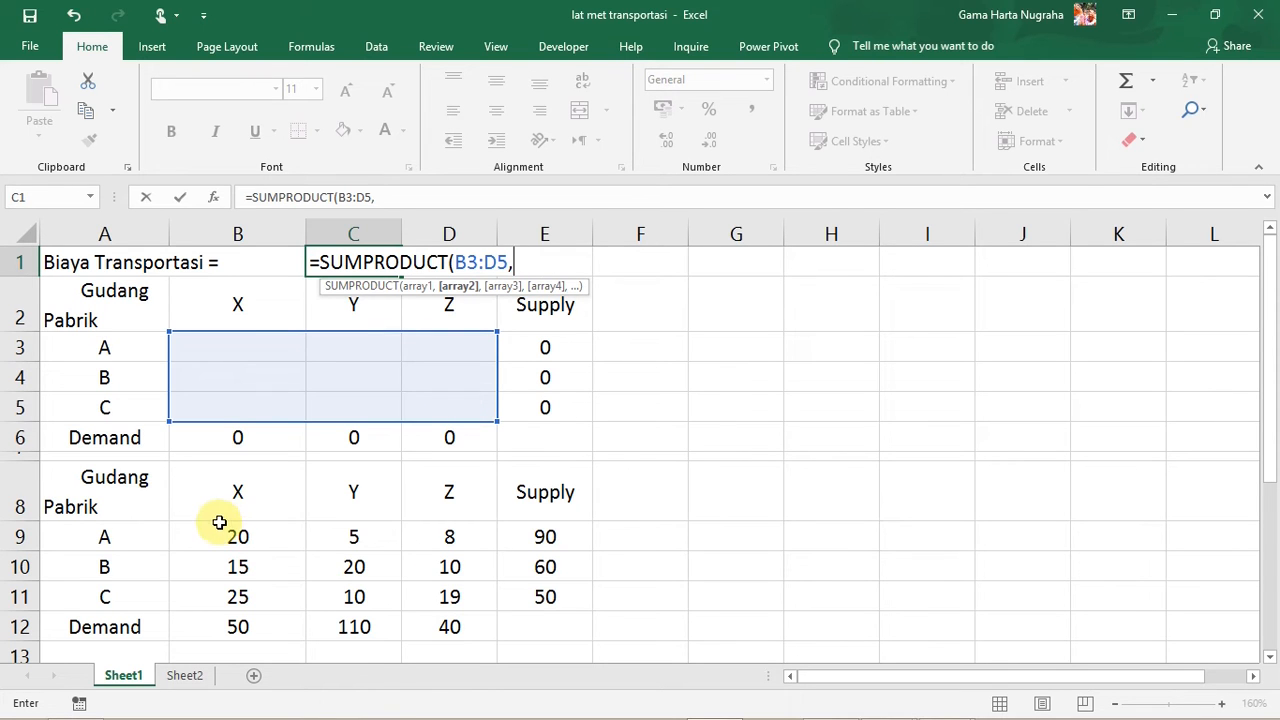
left_click_drag(219, 535, 454, 595)
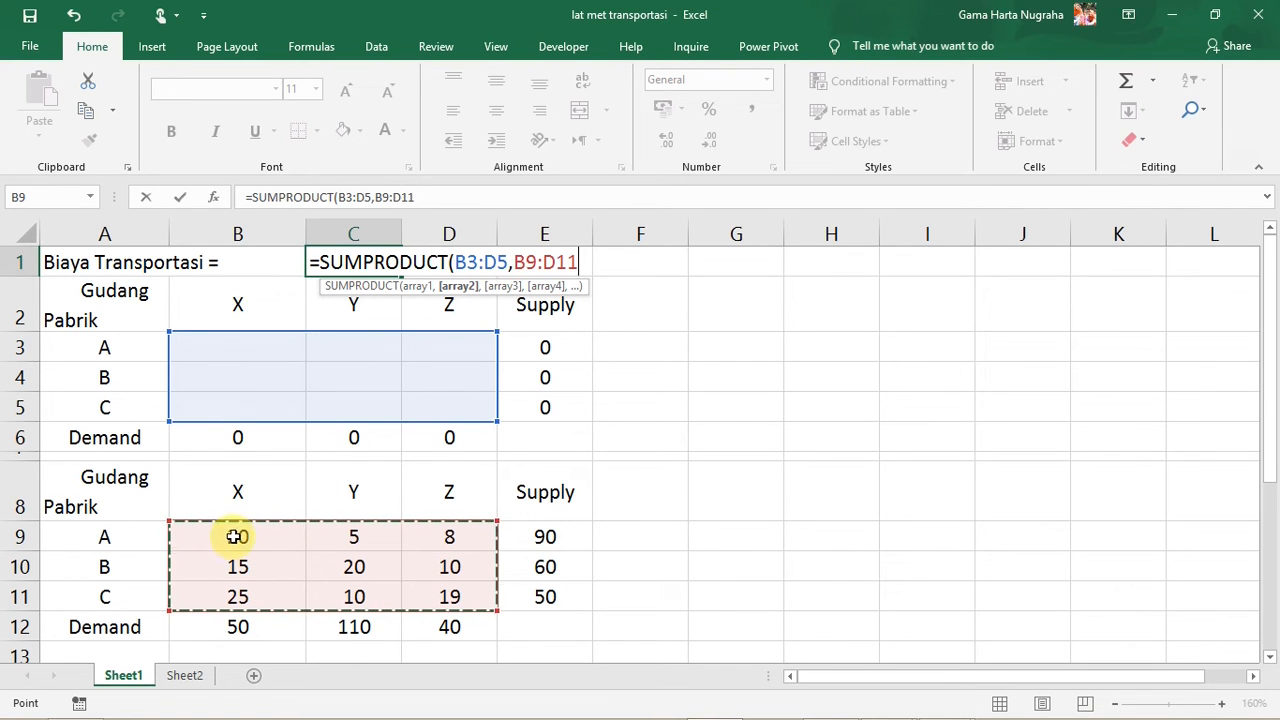
left_click(577, 260)
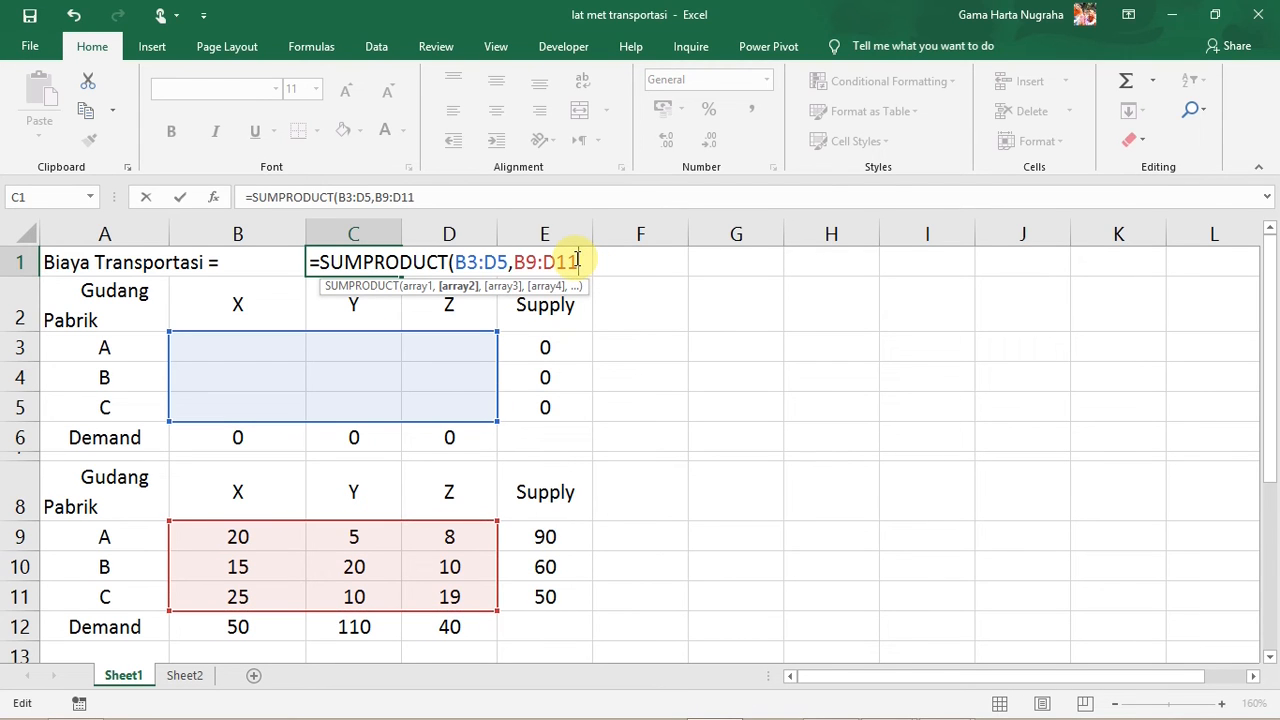
type(")")
key("Return")
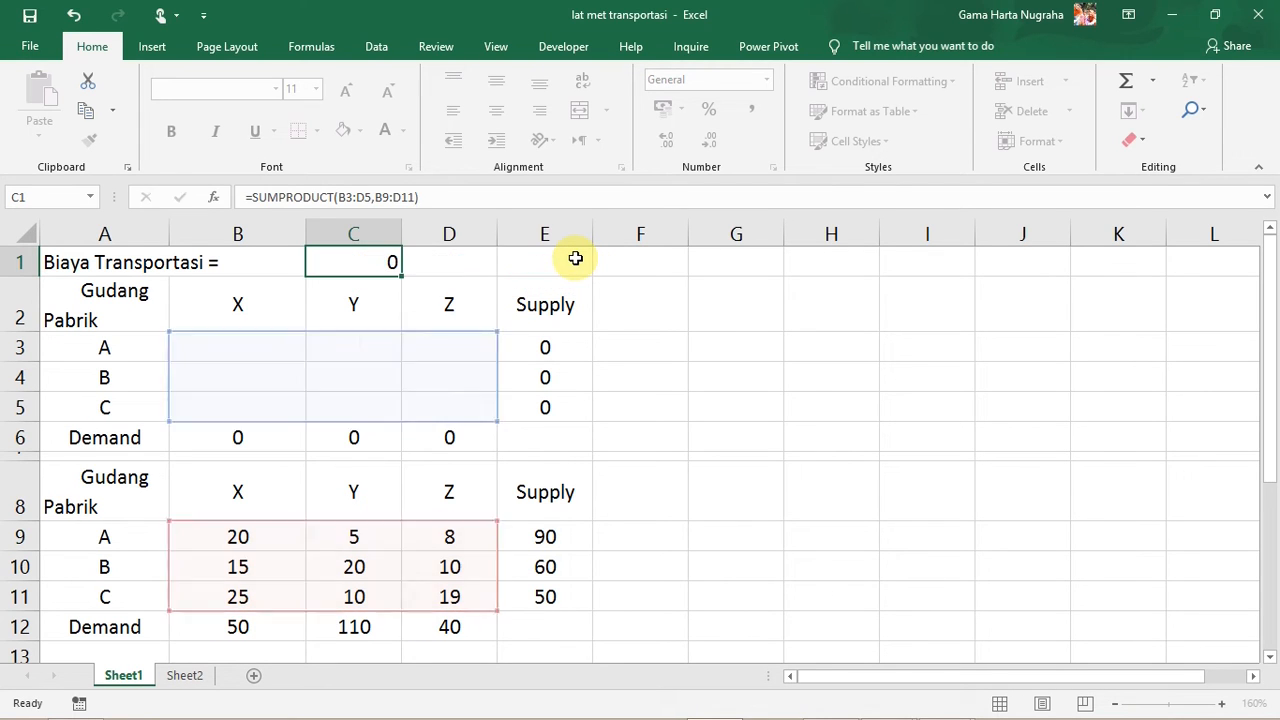
left_click(722, 330)
Step: Highlight the total transportation cost cell C1 with a yellow fill
left_click(389, 259)
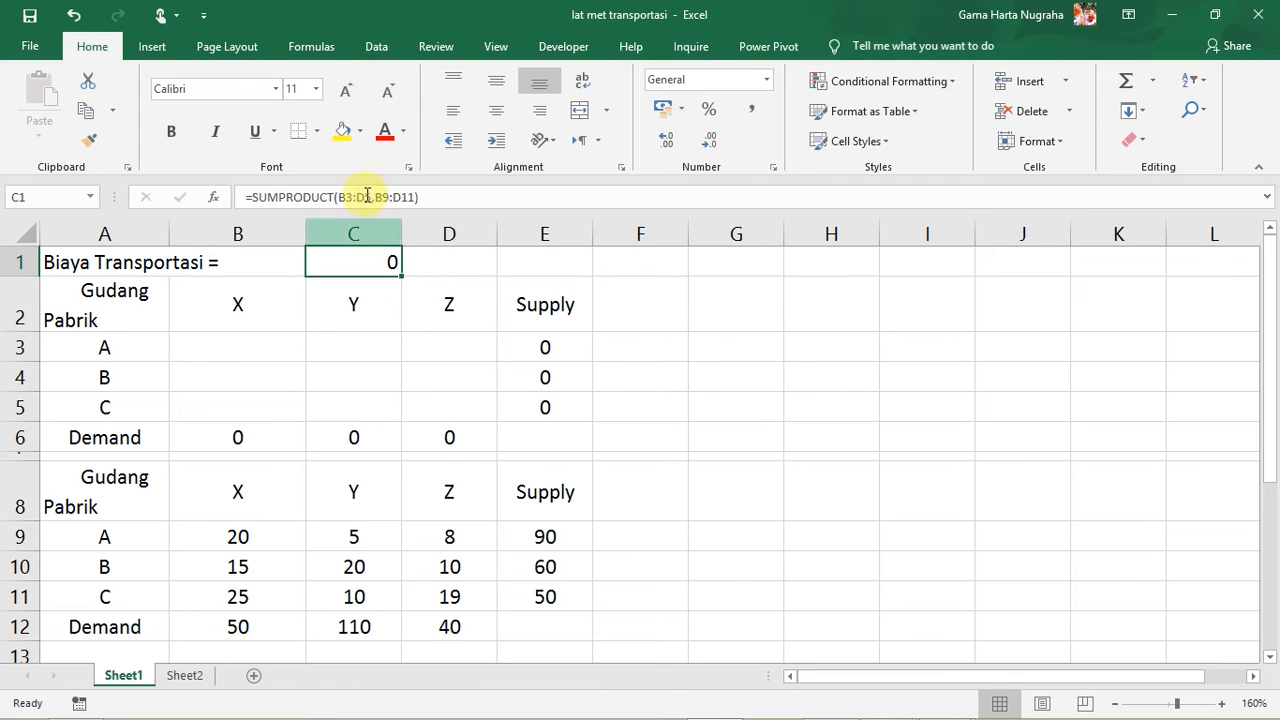
left_click(341, 131)
left_click(683, 413)
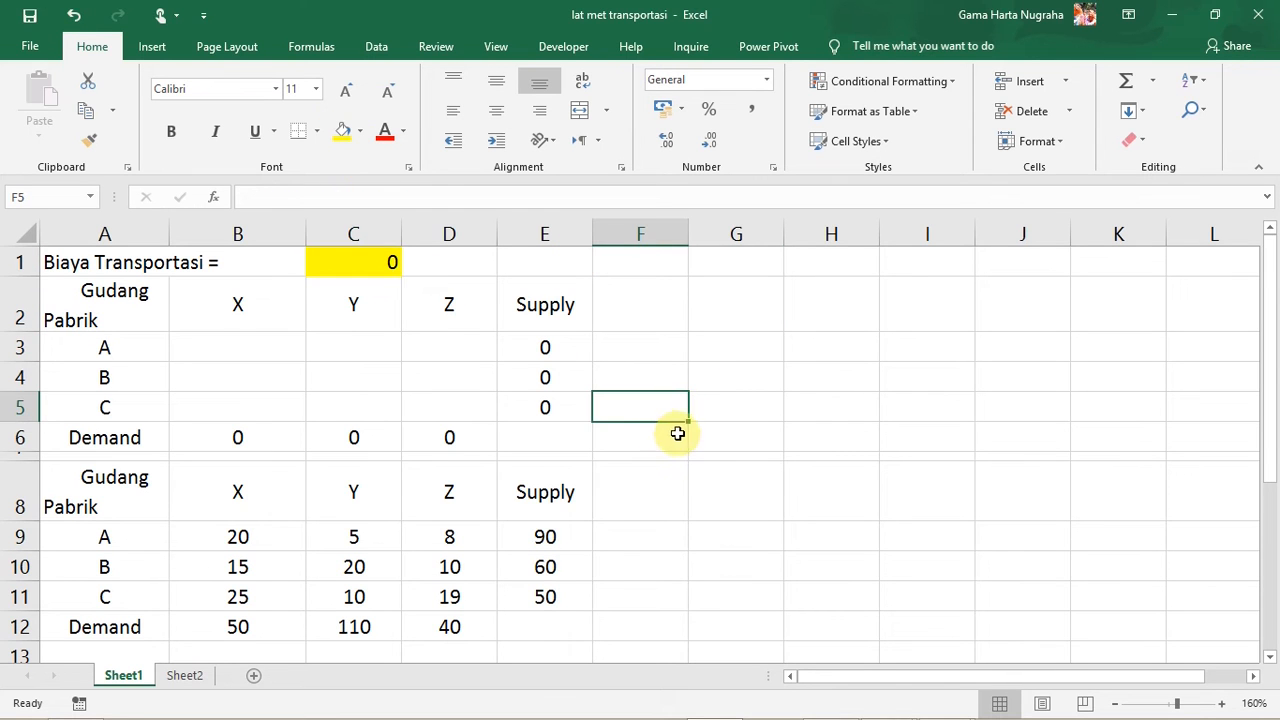
Step: Apply the standard green fill color to the total transportation cost cell C1
left_click(368, 260)
left_click(361, 131)
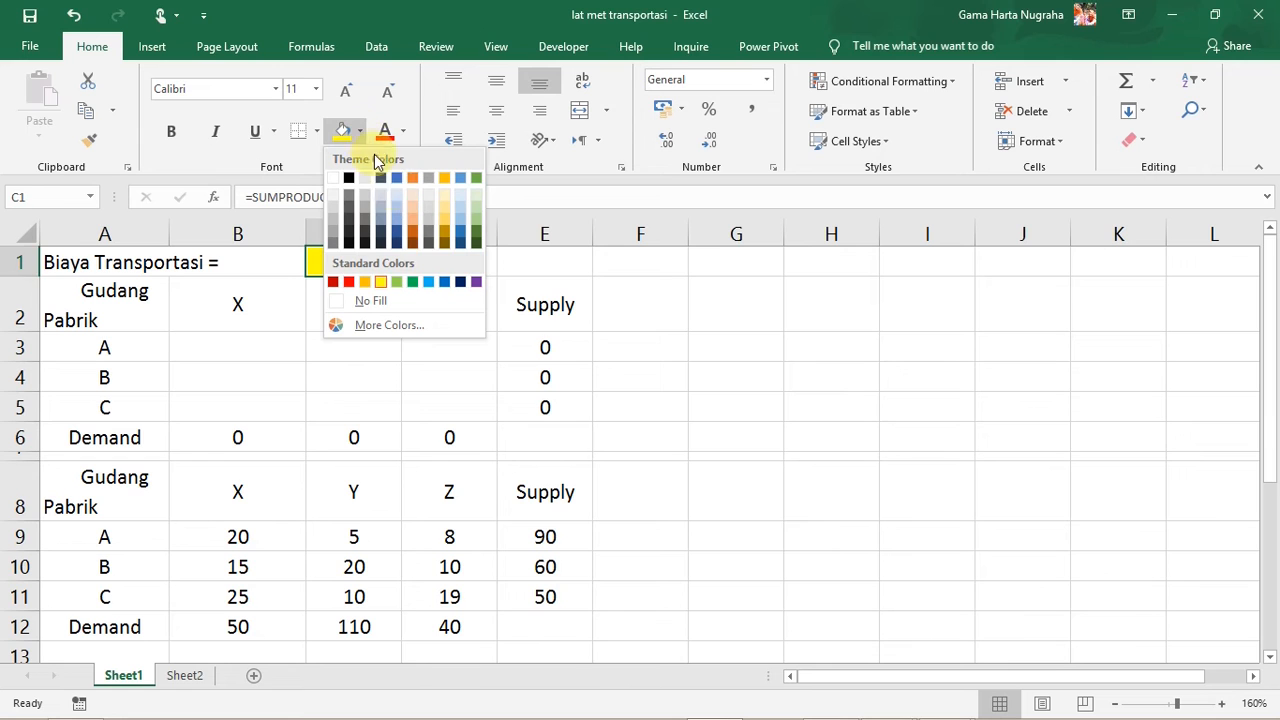
left_click(407, 284)
left_click(604, 428)
Step: Highlight the allocation cells B3:D5 with the standard orange fill color
left_click_drag(260, 331, 423, 400)
left_click(361, 133)
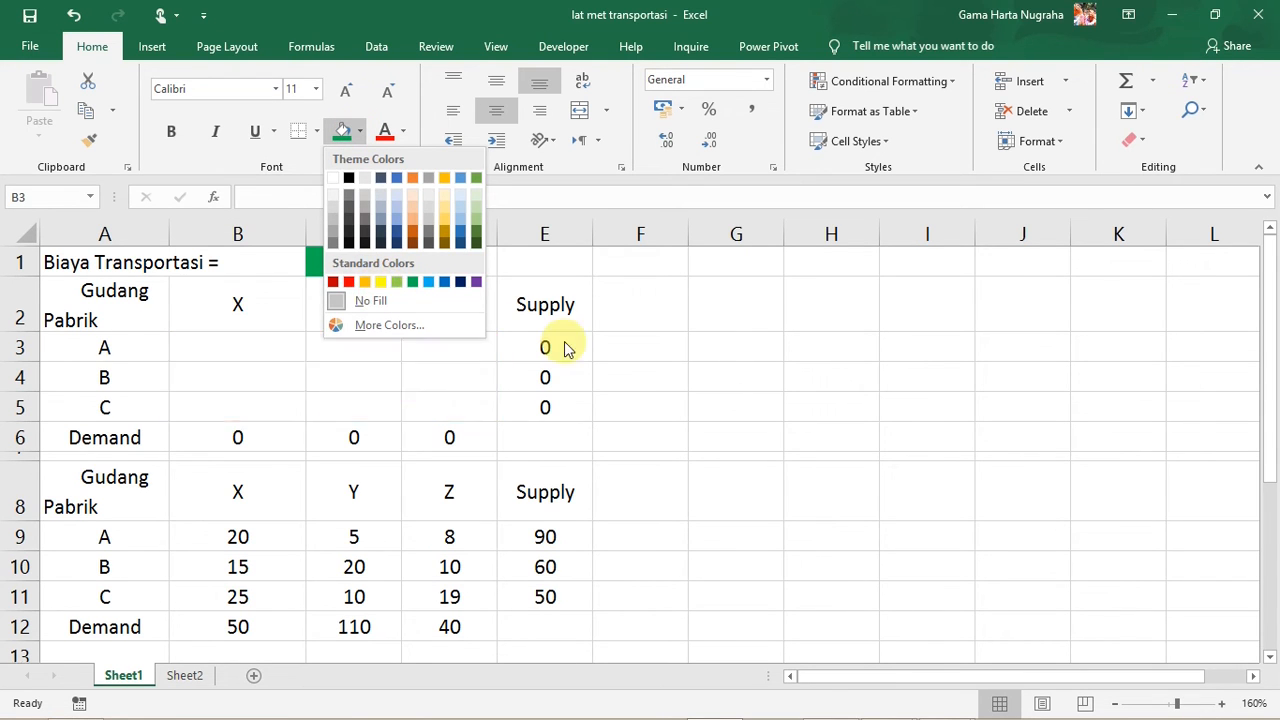
left_click(366, 283)
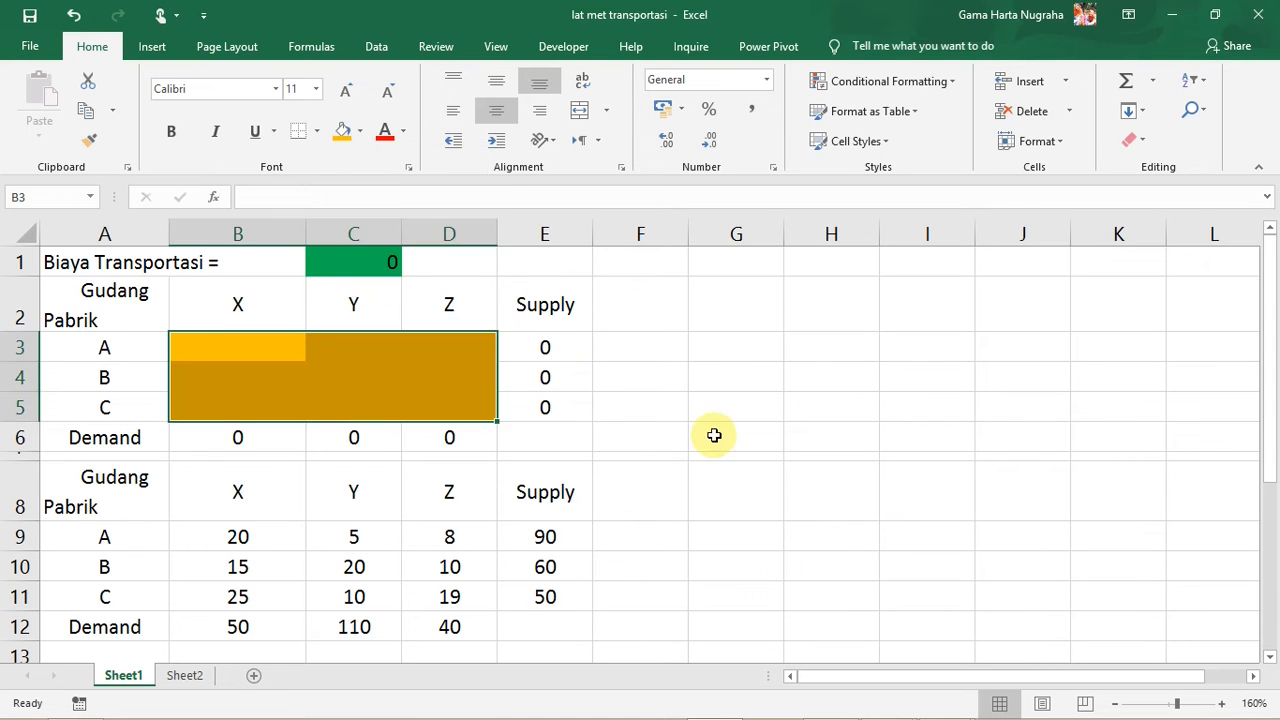
left_click(711, 436)
left_click(684, 380)
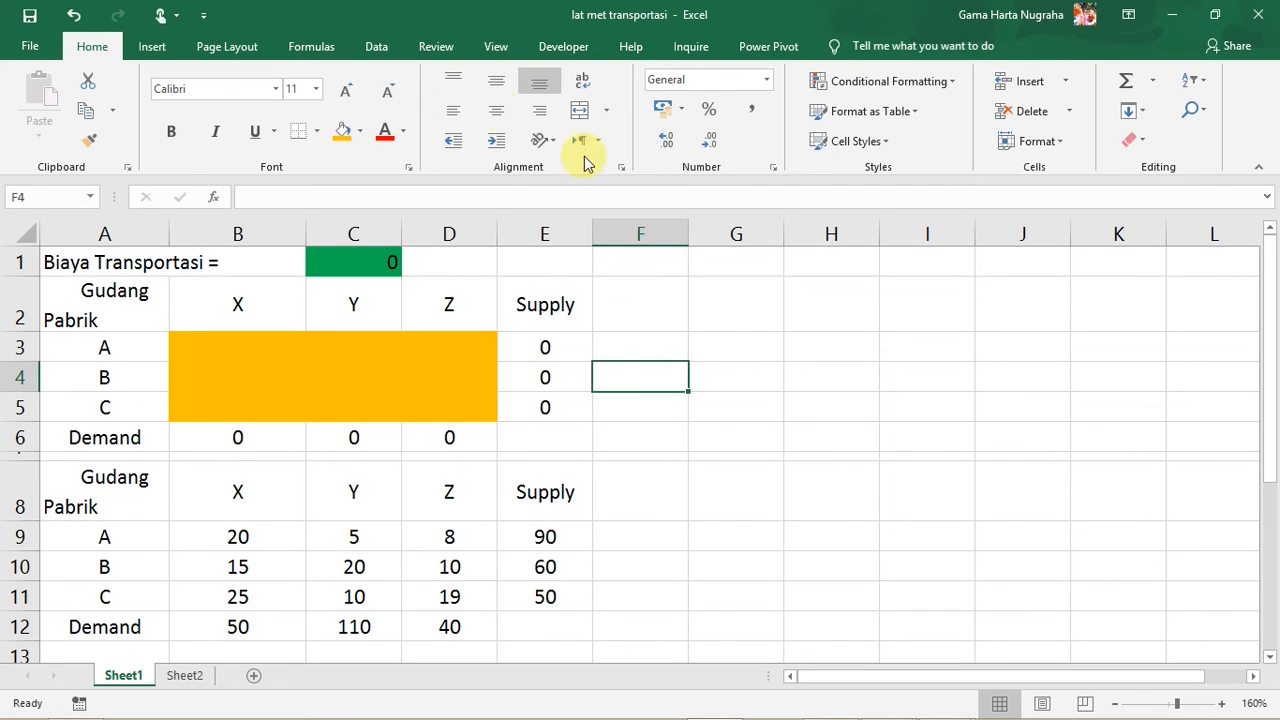
Step: Open Solver and set it to minimize objective cell C1 by changing the variable cells B3:D5
left_click(374, 48)
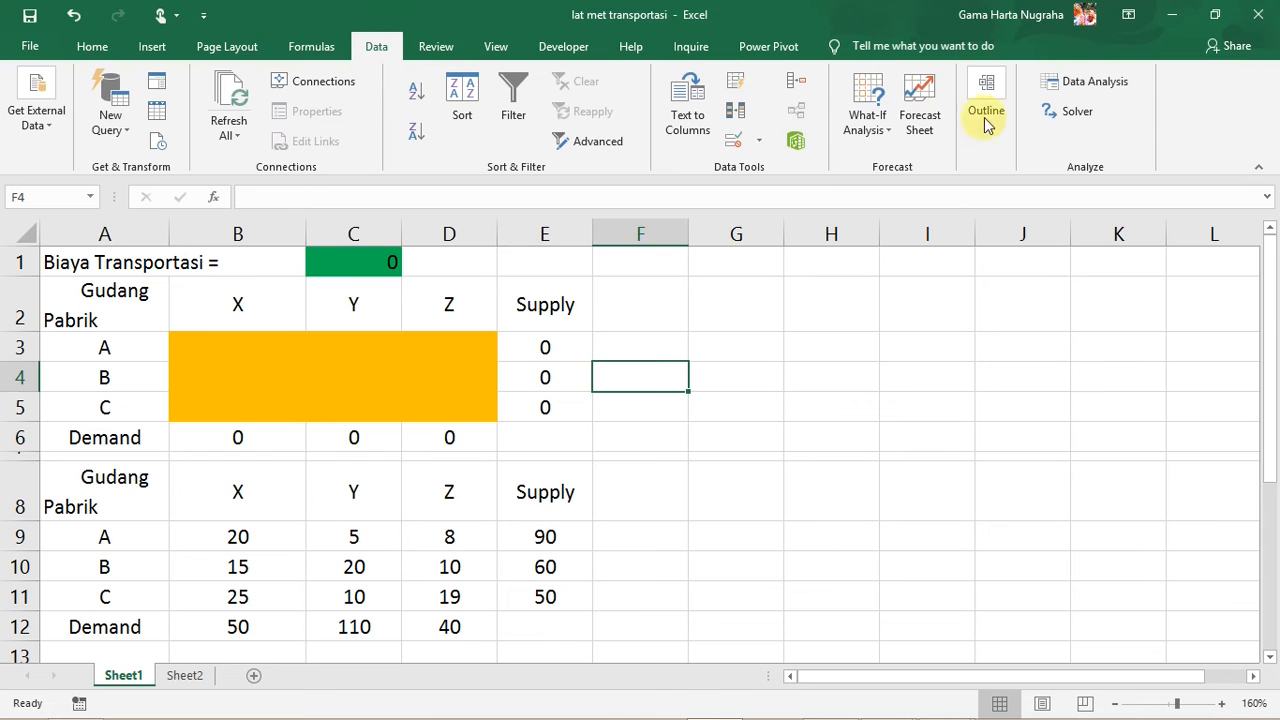
left_click(1075, 113)
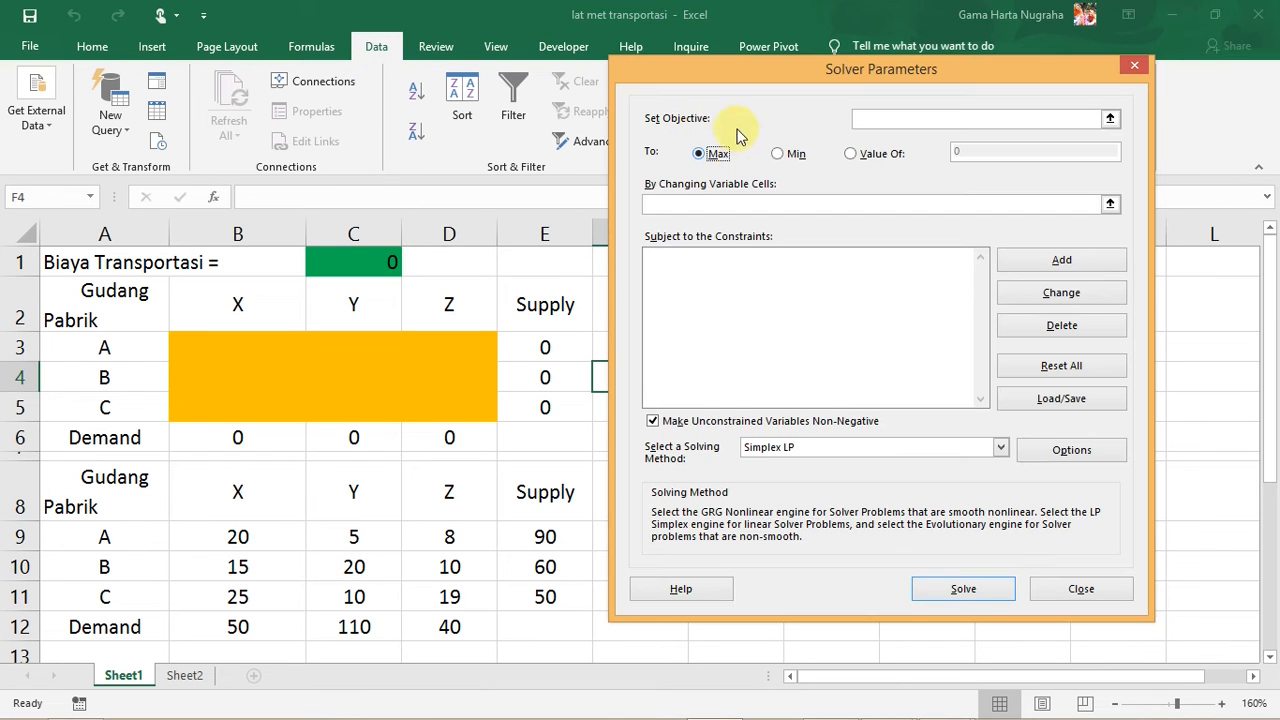
left_click(778, 155)
left_click(878, 118)
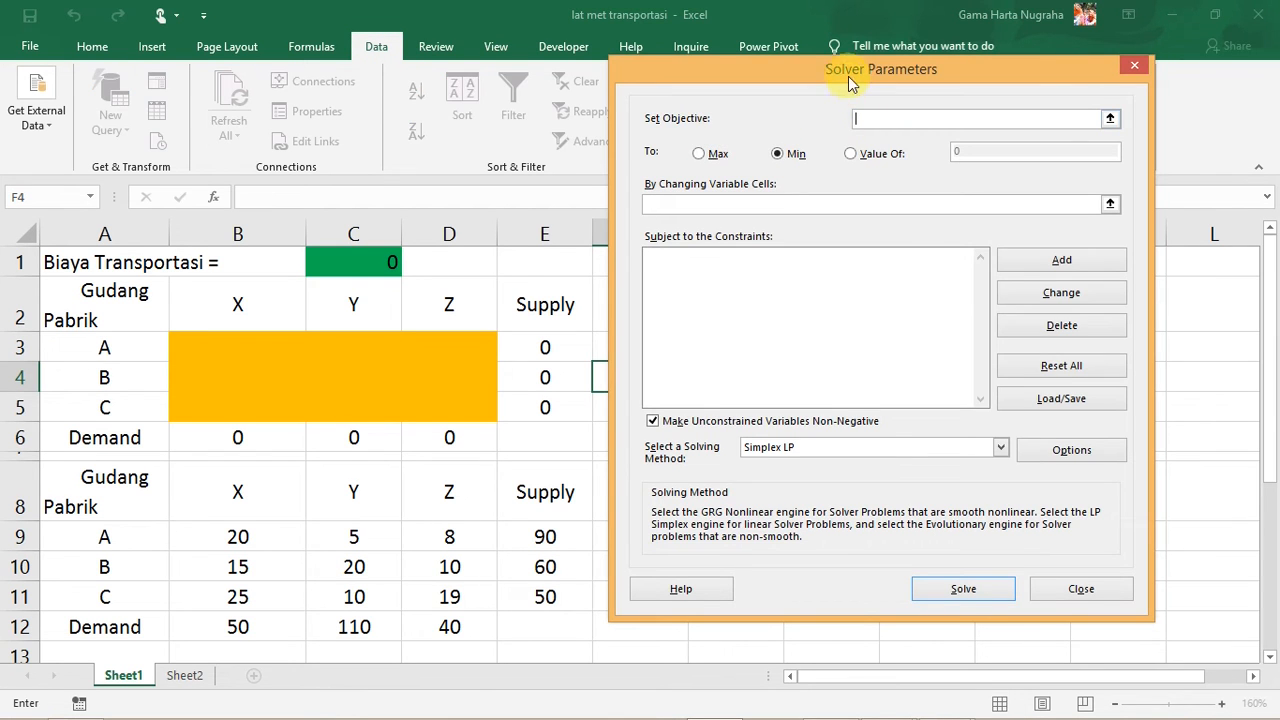
left_click_drag(848, 76, 849, 135)
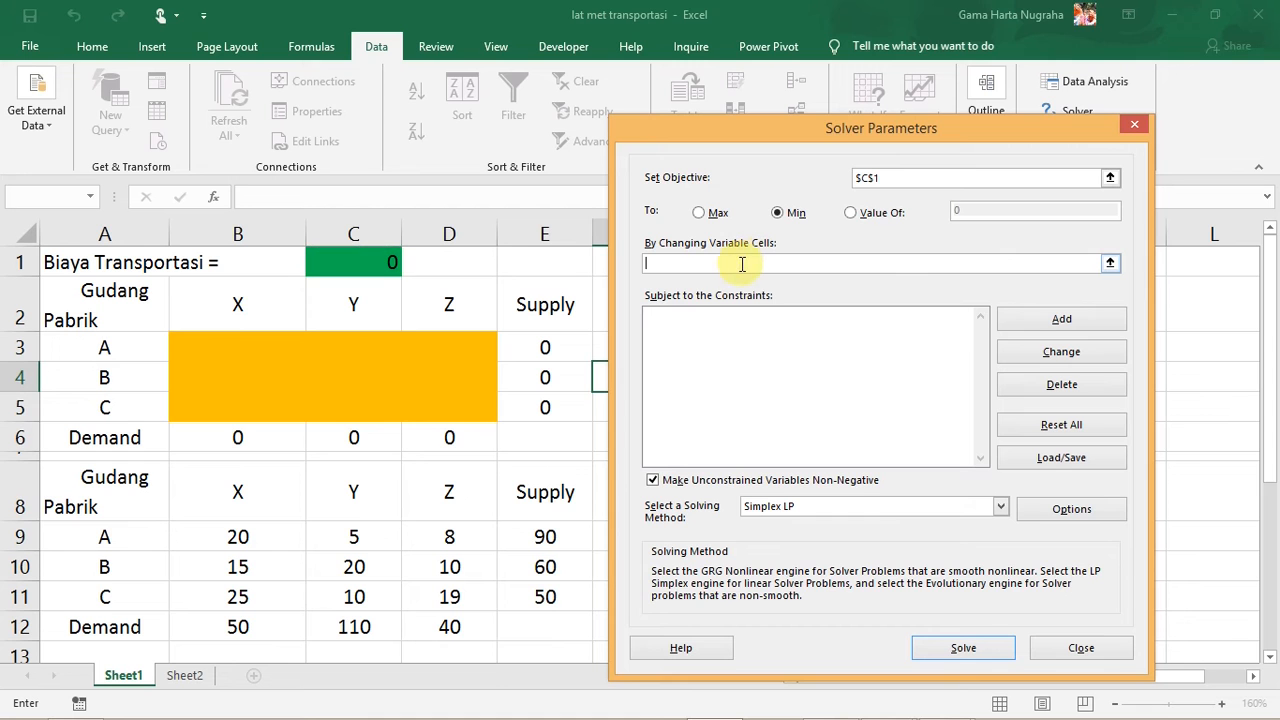
left_click_drag(214, 341, 451, 406)
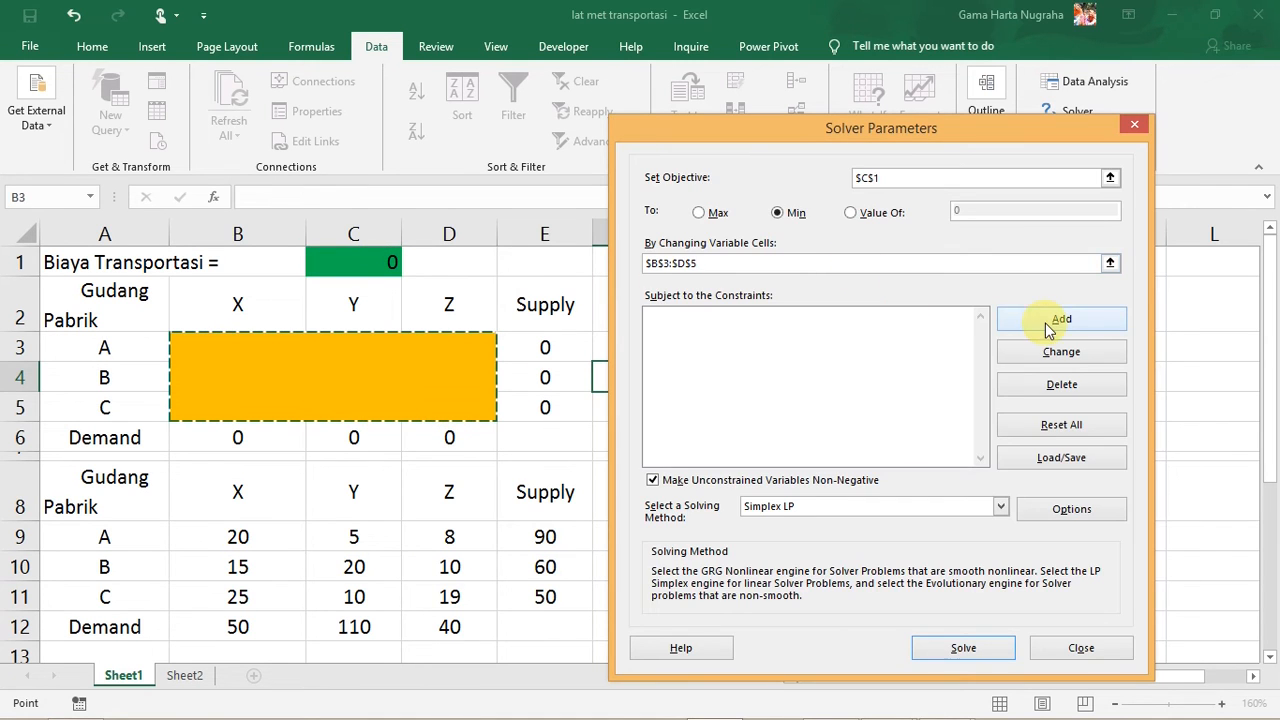
Step: Add a Solver constraint making the supply totals E3:E5 equal to the available supplies E9:E11
left_click(1045, 323)
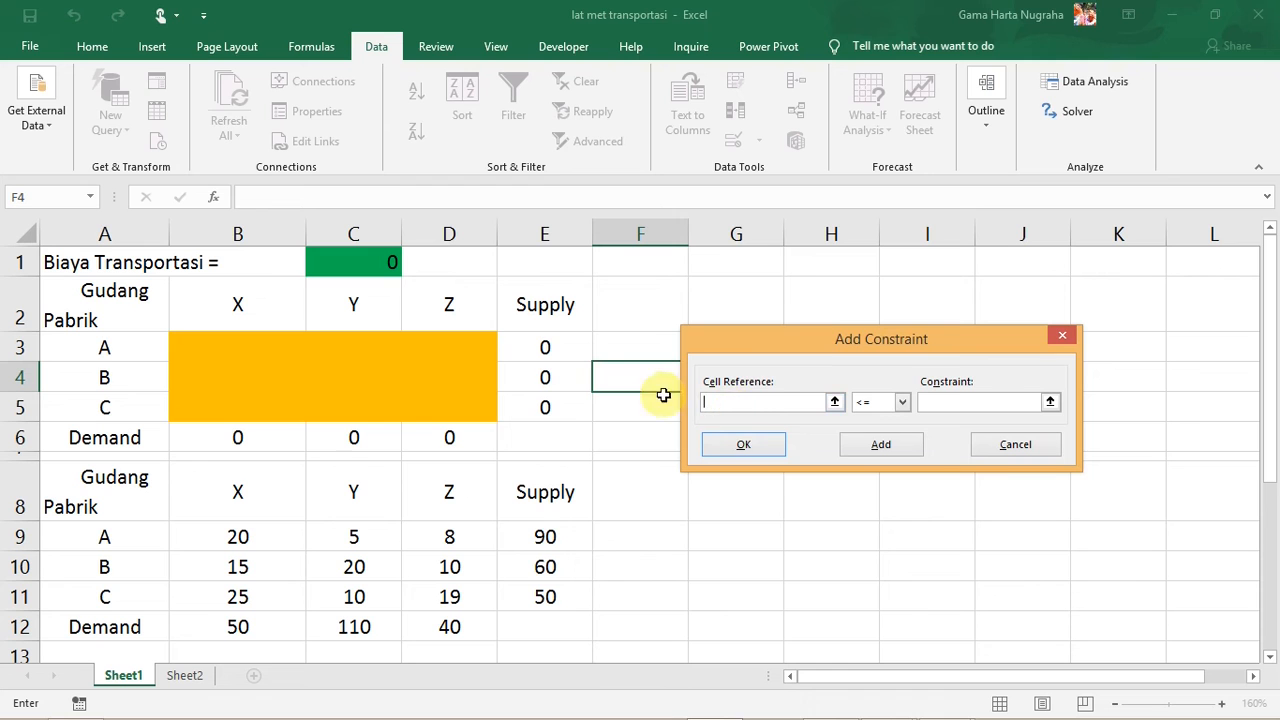
left_click_drag(550, 343, 548, 407)
left_click(902, 401)
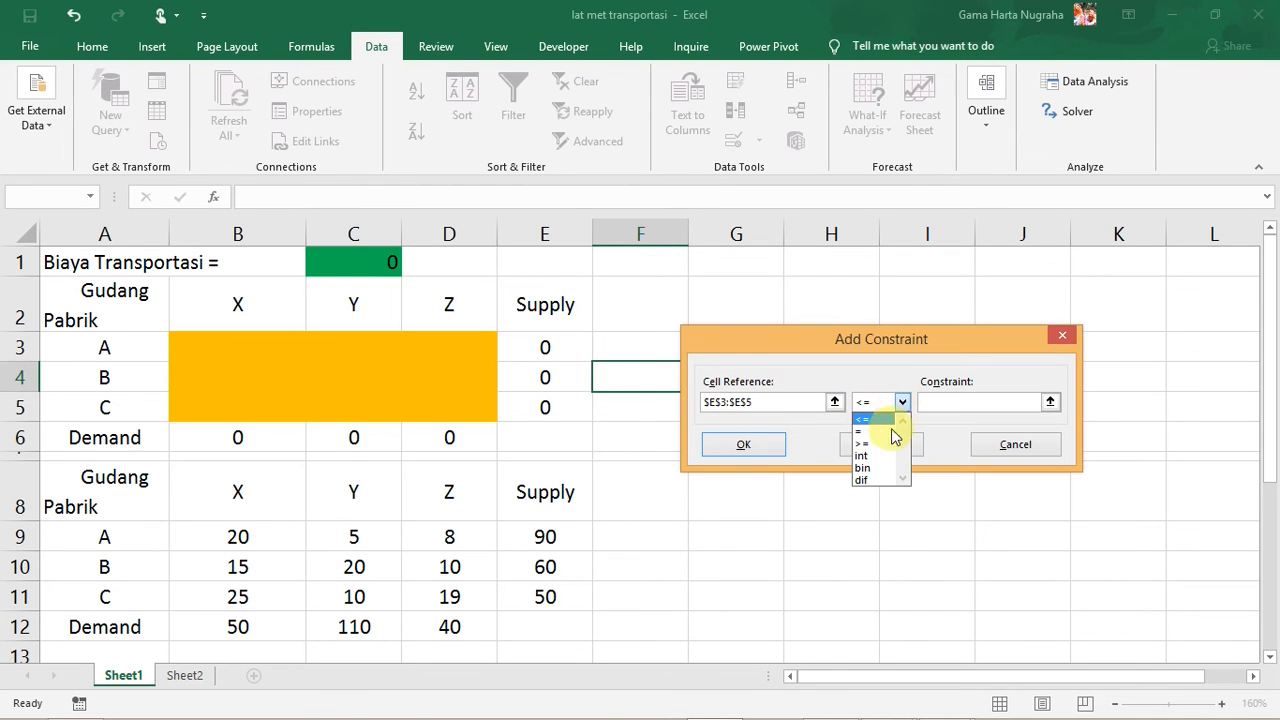
left_click(892, 428)
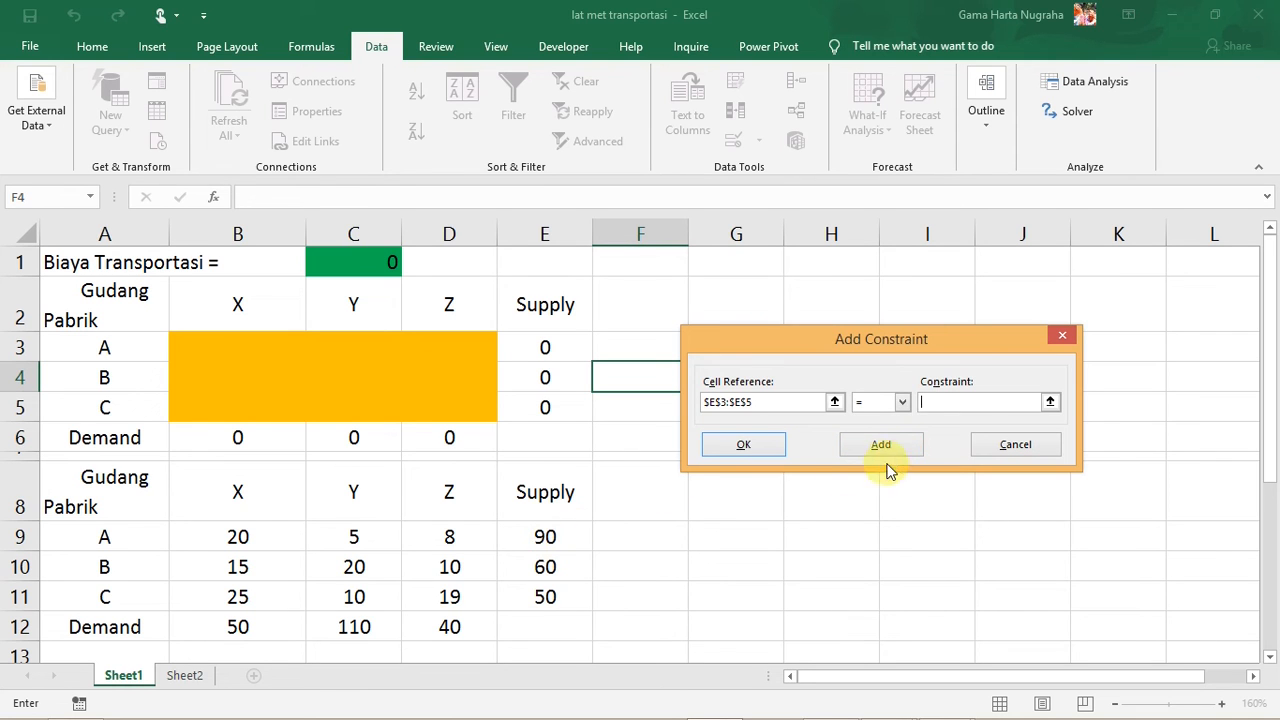
left_click_drag(552, 535, 562, 596)
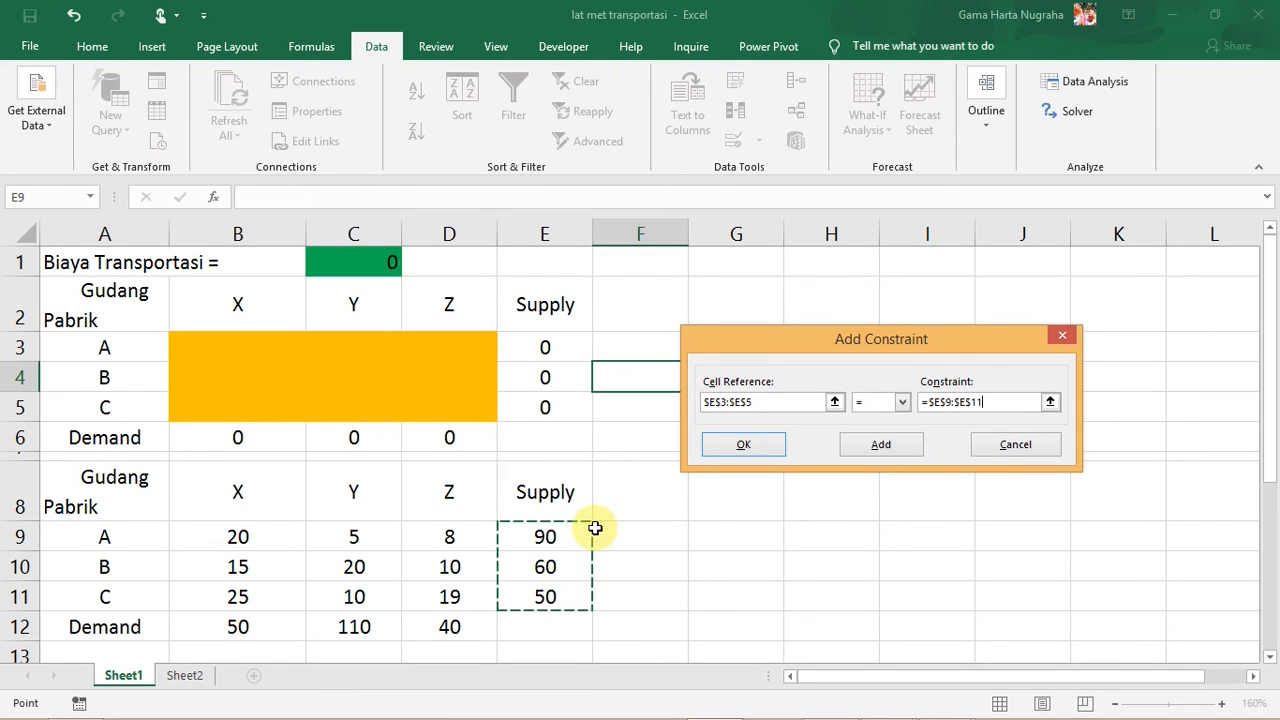
left_click(848, 450)
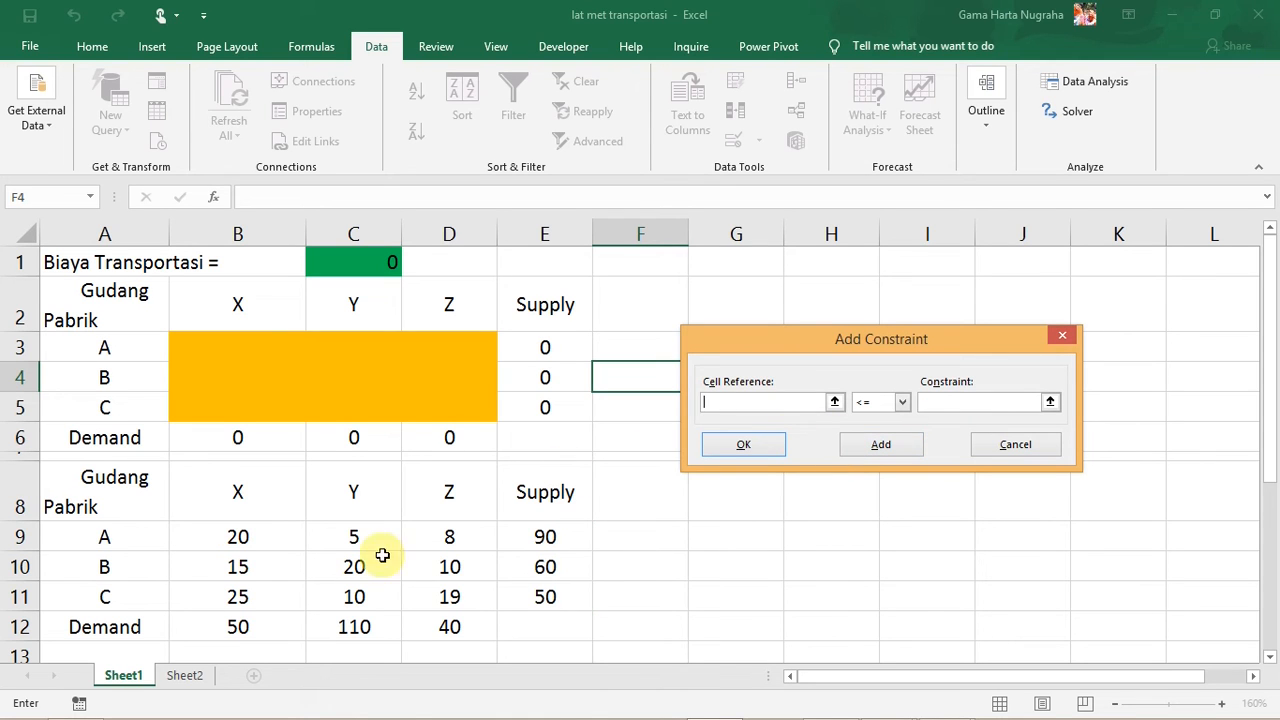
Step: Add a Solver constraint making the demand totals B6:D6 equal to the required demands B12:D12, and finish adding constraints
left_click_drag(239, 437, 466, 434)
left_click(902, 402)
left_click(886, 433)
left_click(258, 619)
left_click_drag(258, 619, 440, 622)
left_click(768, 449)
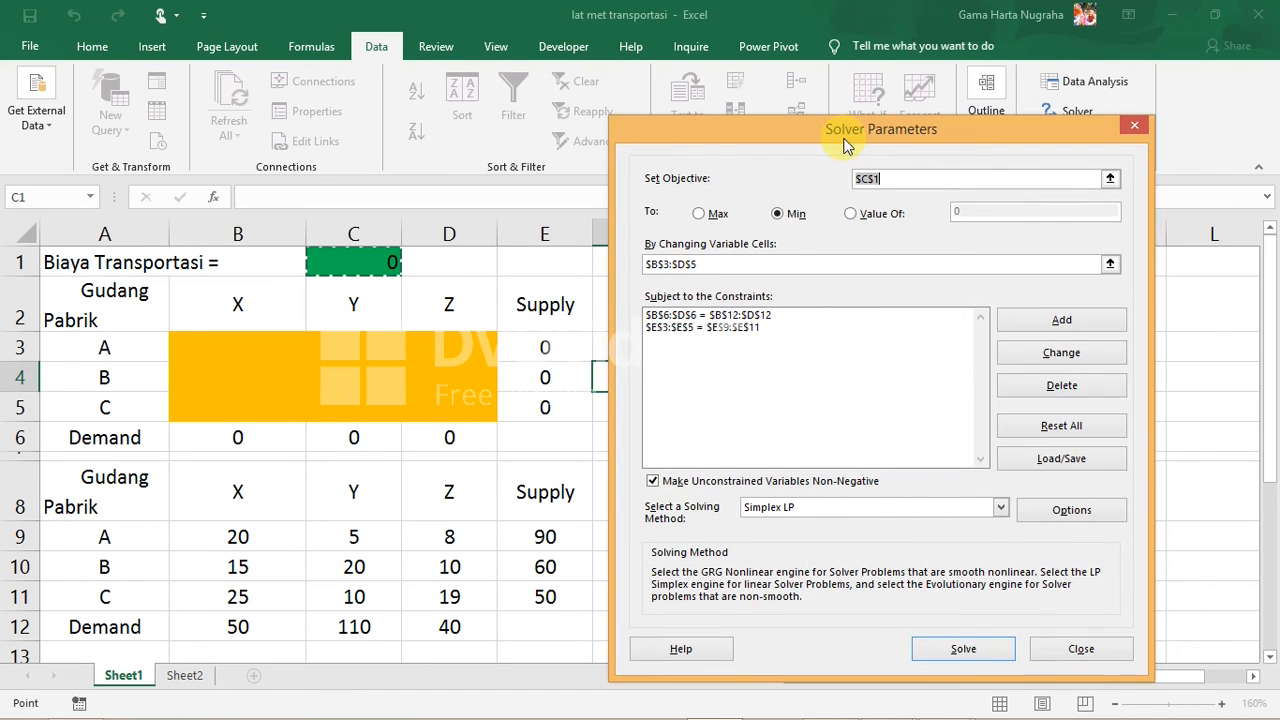
Step: Solve the model with the Simplex LP method and keep the Solver solution
left_click_drag(843, 145, 922, 121)
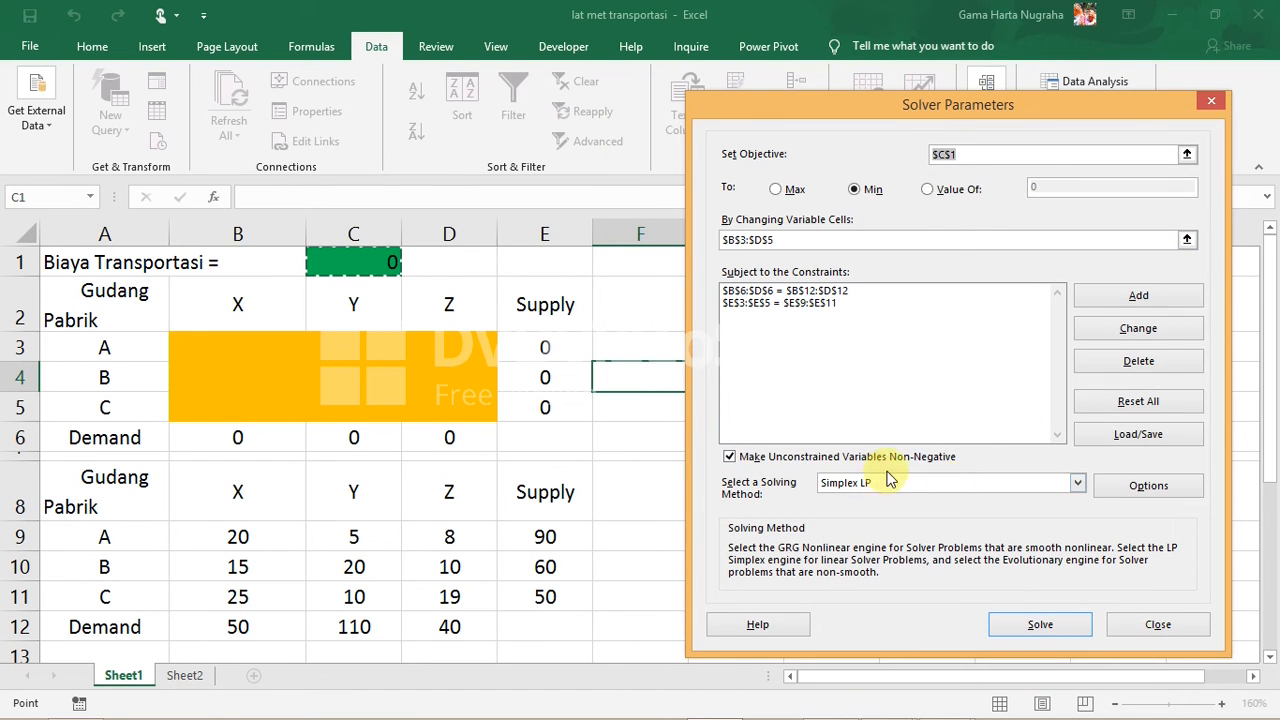
left_click(1076, 486)
left_click(872, 498)
left_click(1074, 485)
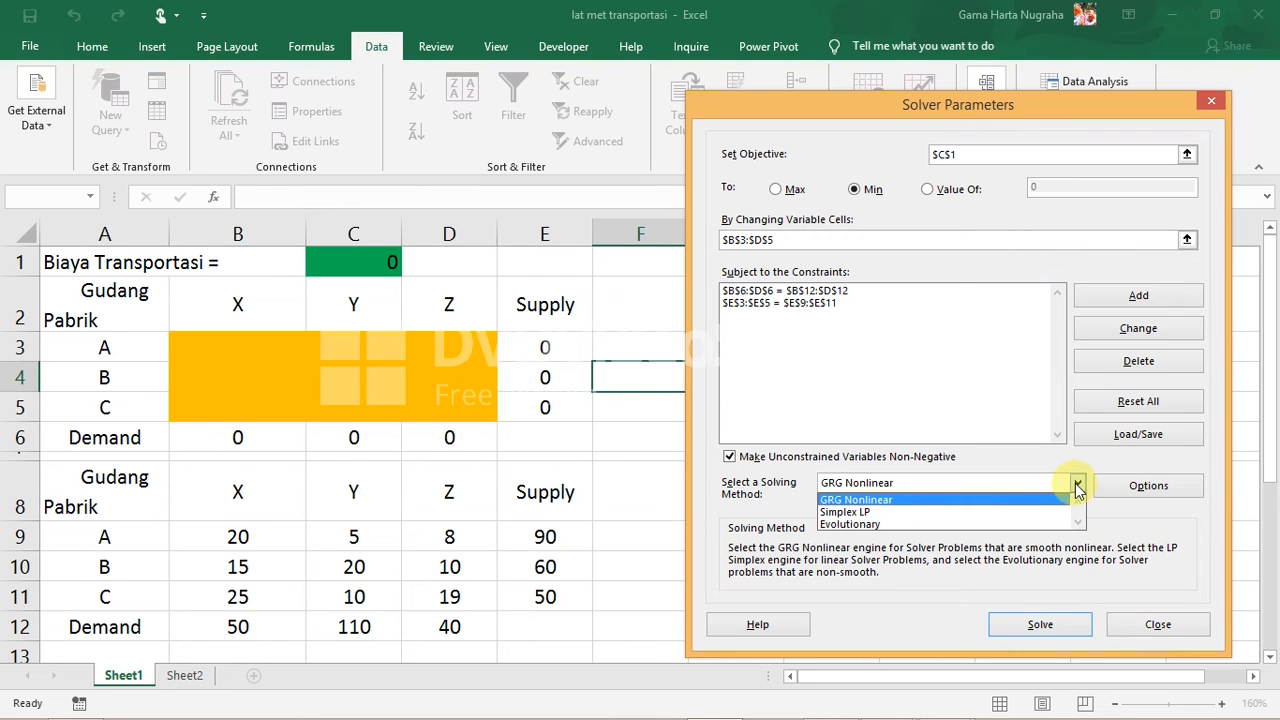
left_click(867, 514)
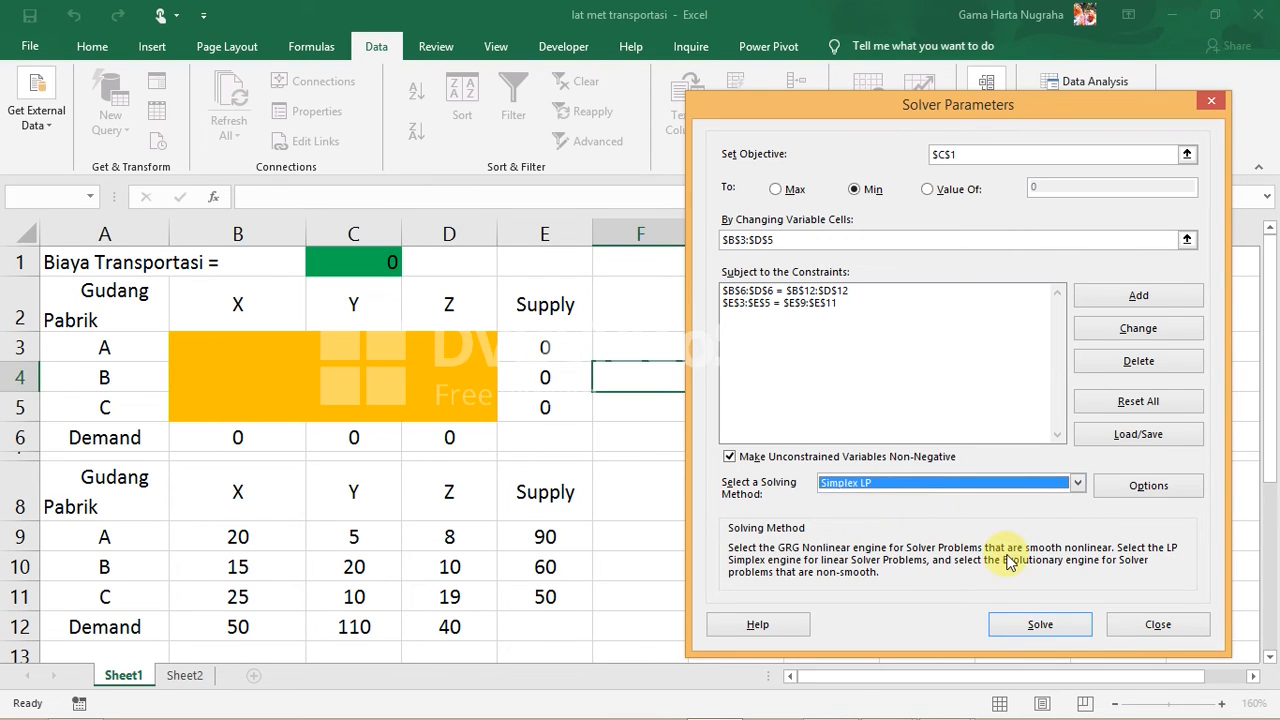
left_click(1040, 618)
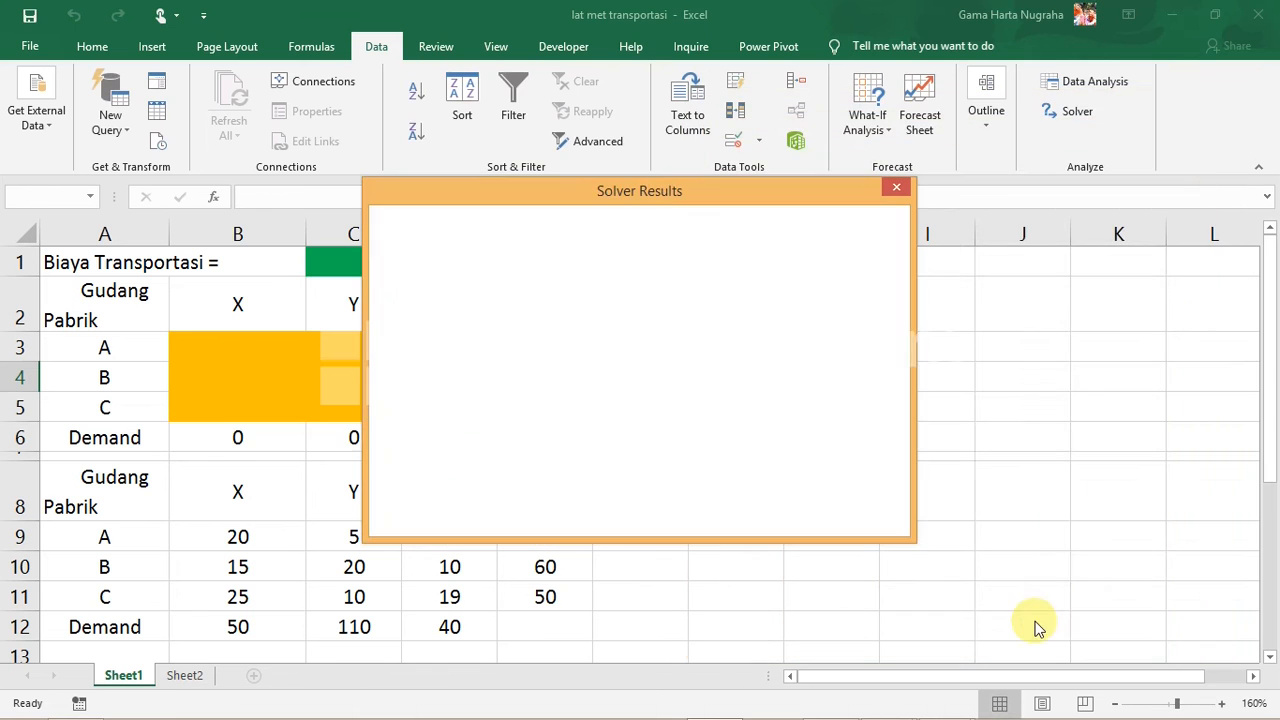
left_click_drag(484, 192, 802, 105)
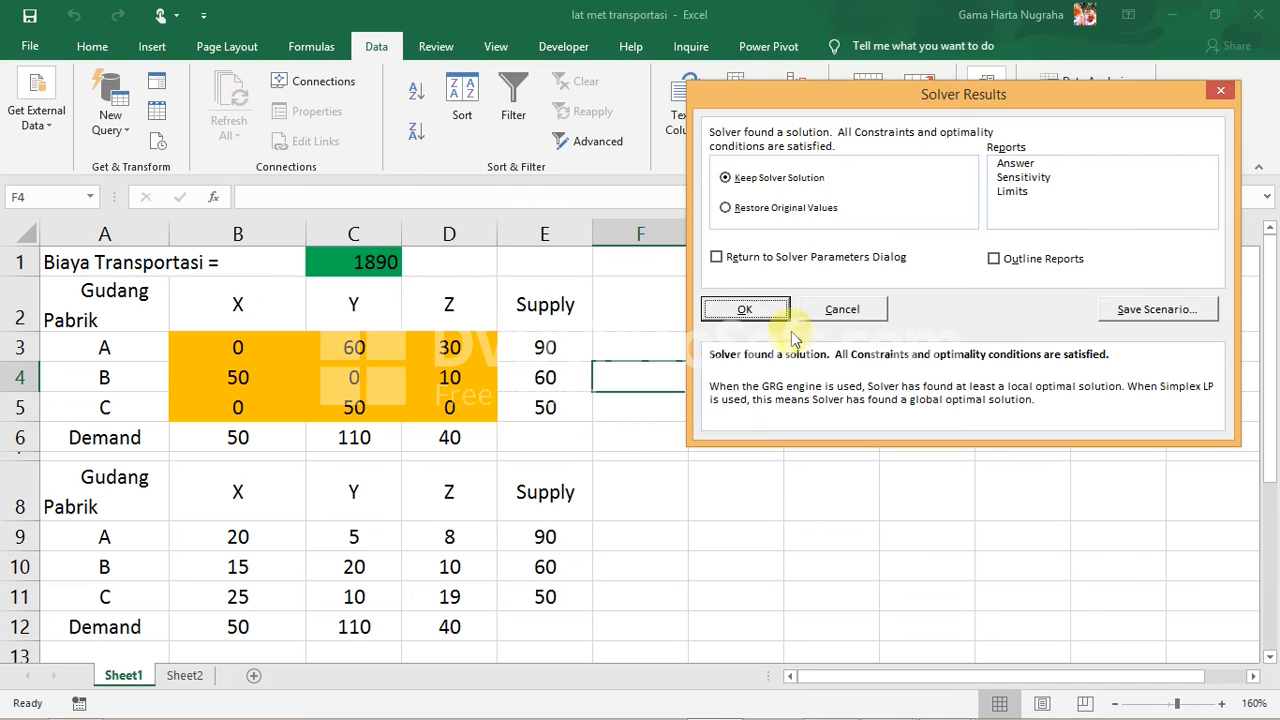
left_click(757, 312)
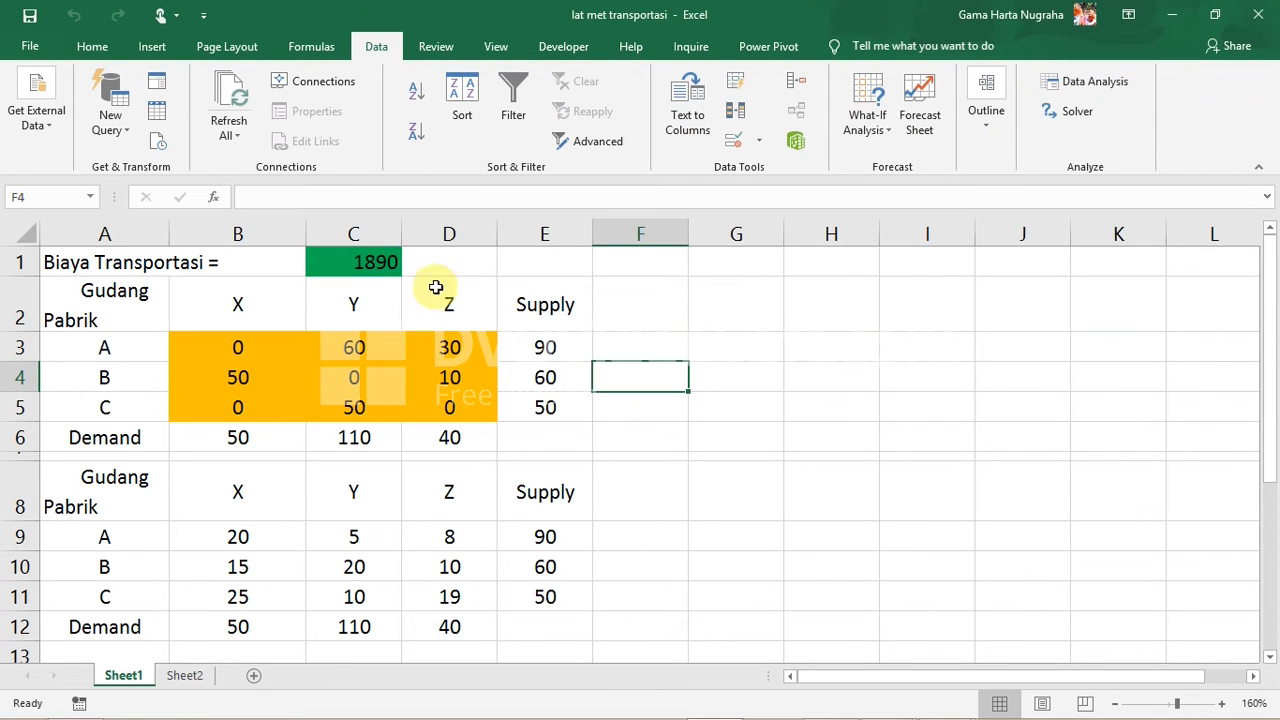
Step: Examine the total transportation cost in C1 and the solved shipment quantities in B3:D5
left_click(376, 264)
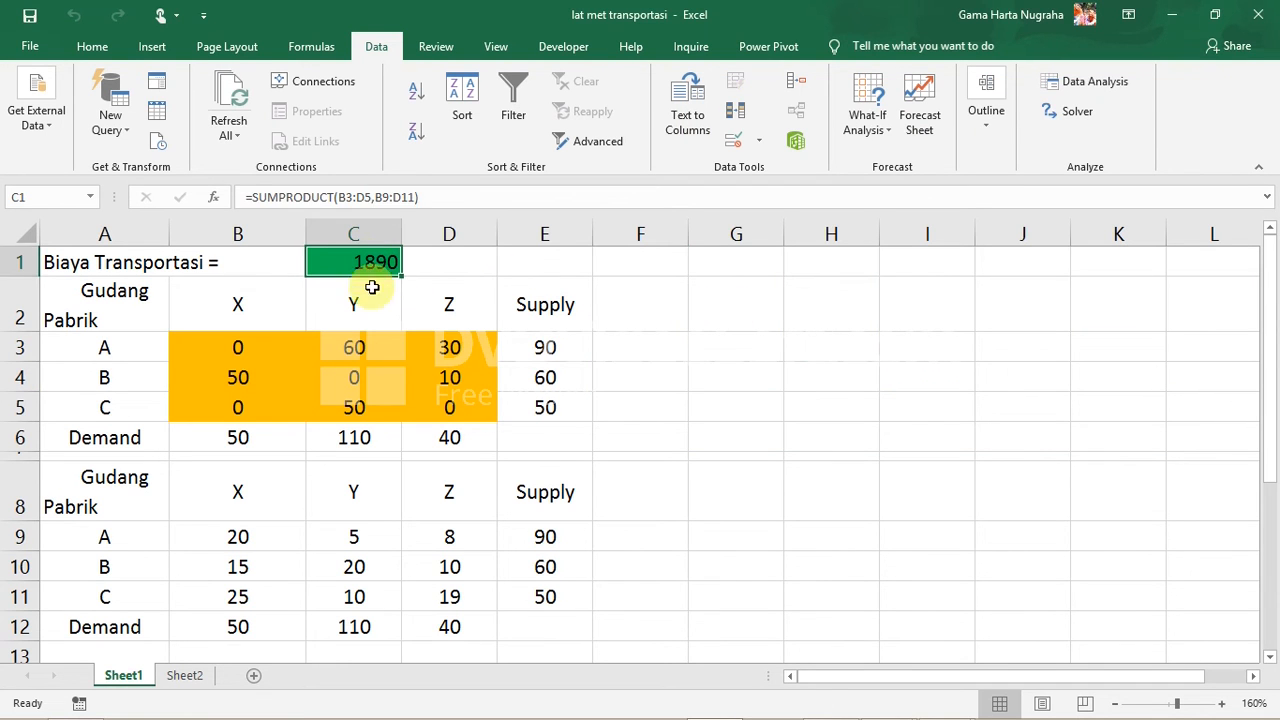
left_click(374, 345)
left_click(245, 380)
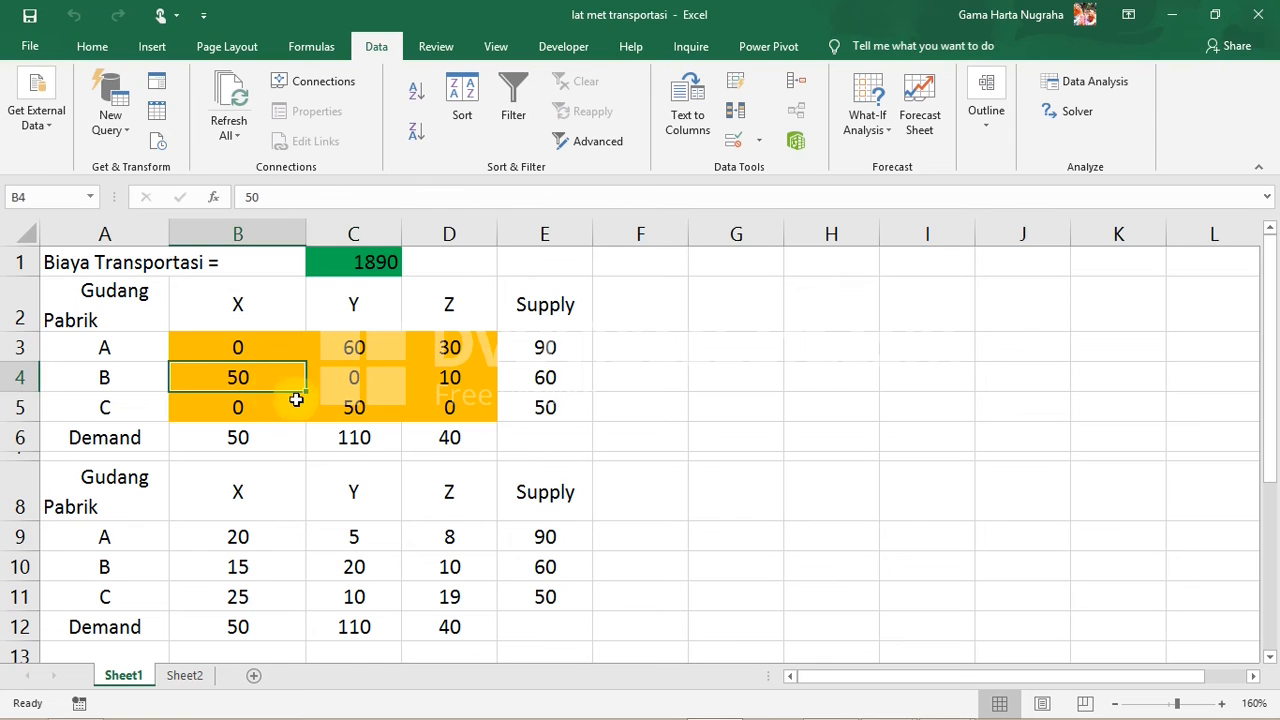
left_click(352, 405)
left_click(345, 349)
left_click(251, 373)
left_click(344, 342)
left_click(443, 376)
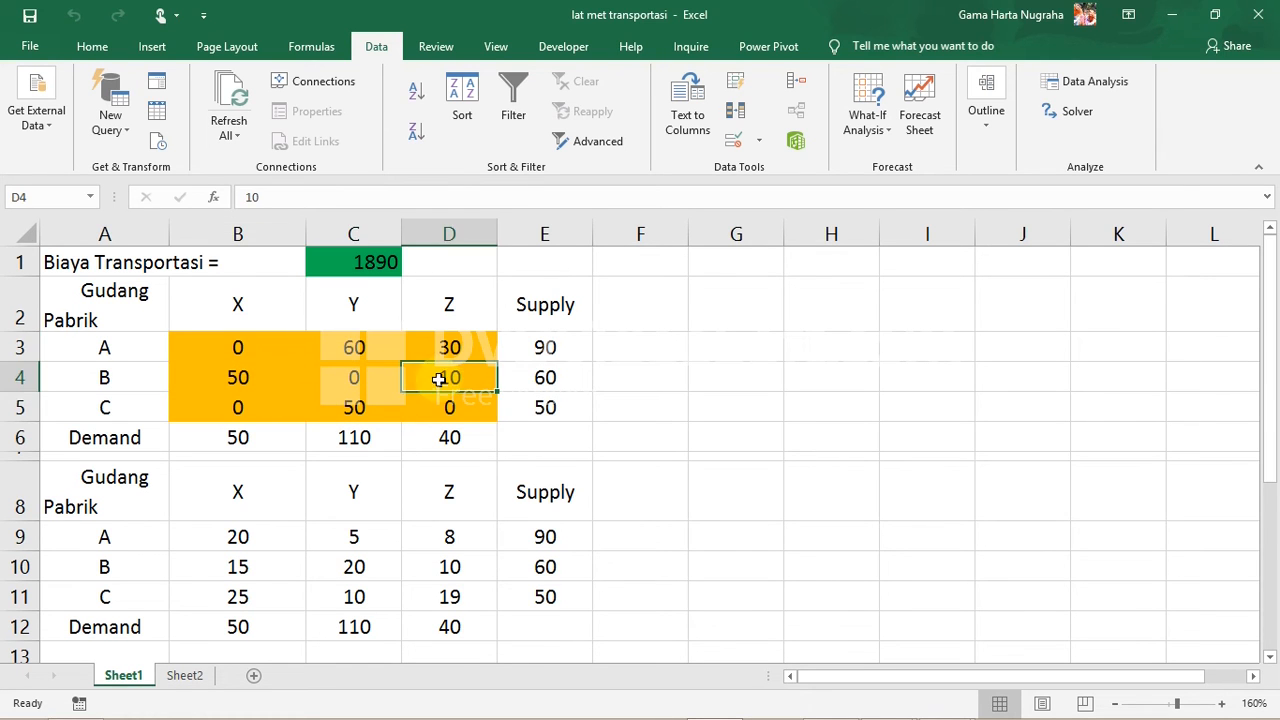
left_click(375, 403)
left_click(440, 350)
left_click(443, 377)
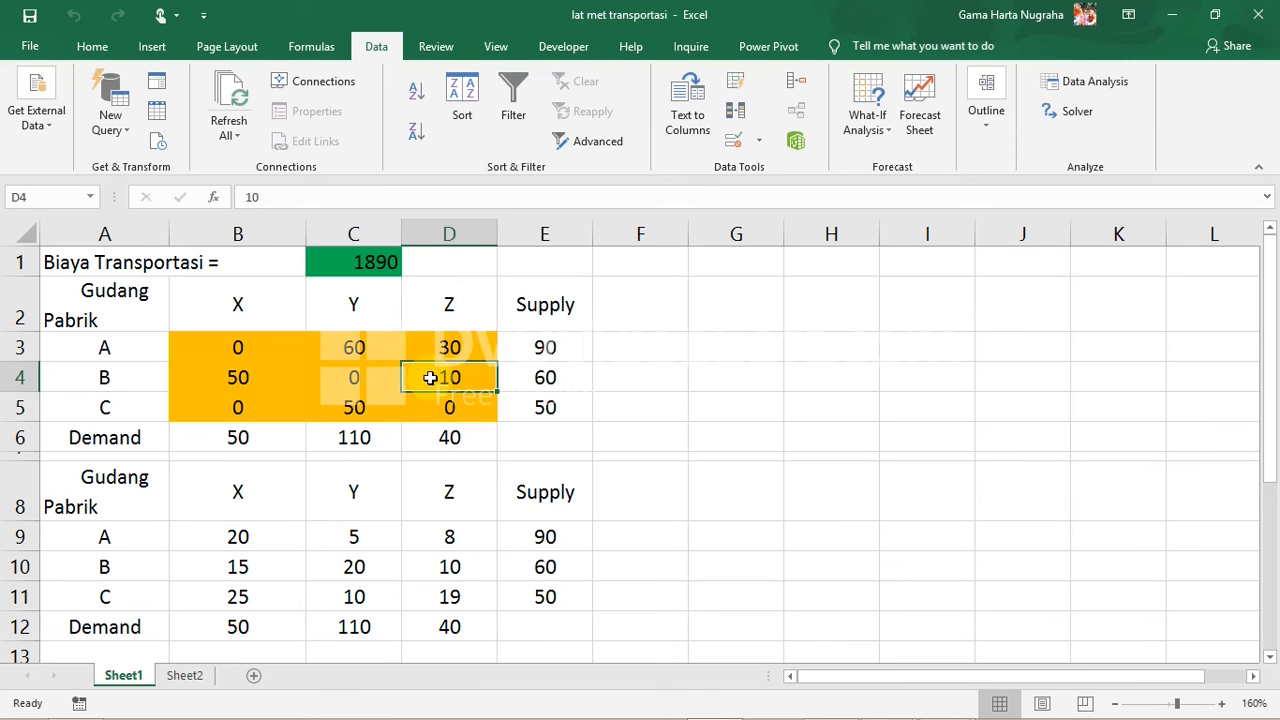
Step: Trace the shipments from factories A, B and C to warehouses X, Y and Z, checking the supply totals for B and C
left_click(128, 352)
left_click(352, 314)
left_click(357, 340)
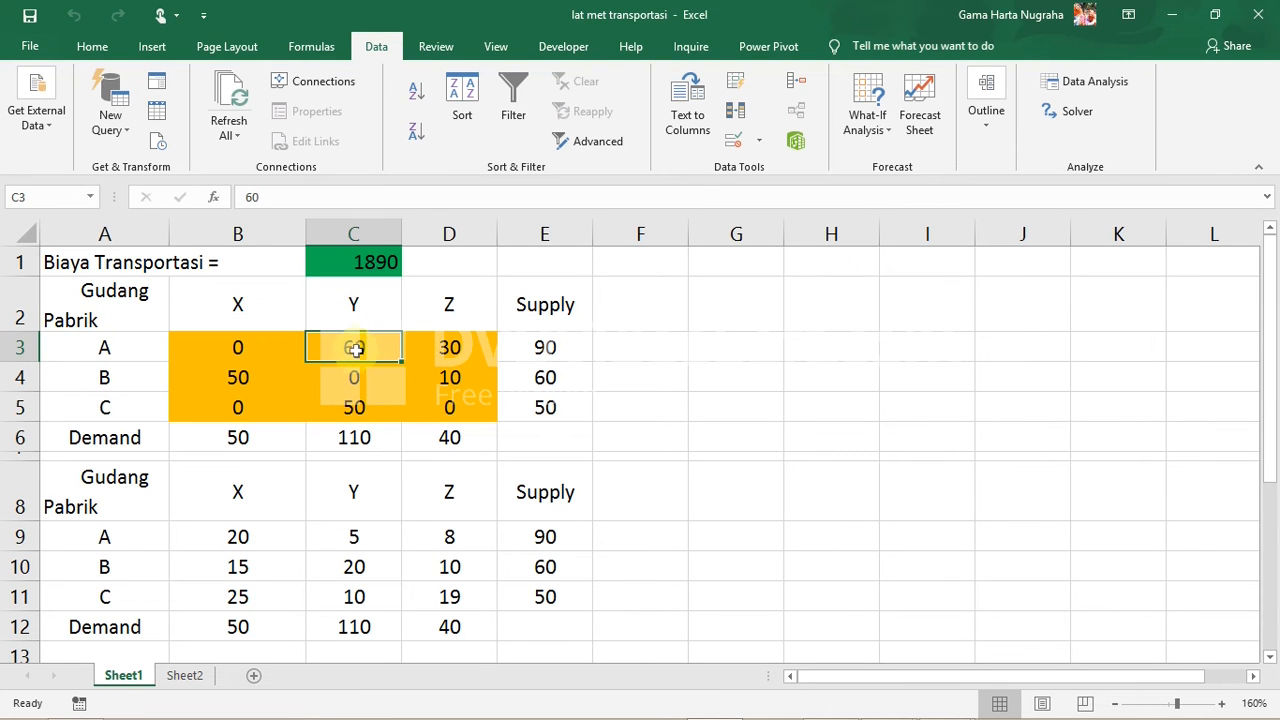
left_click(456, 310)
left_click(456, 348)
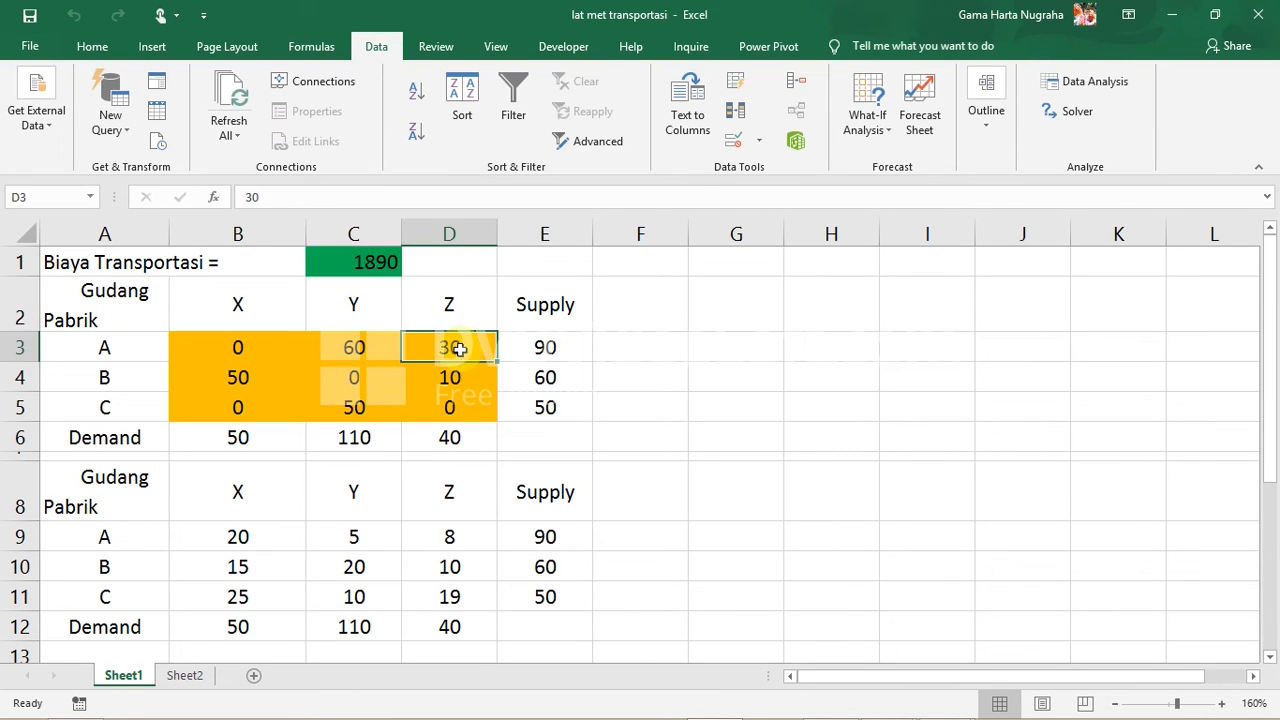
left_click(160, 377)
left_click(246, 302)
left_click(250, 373)
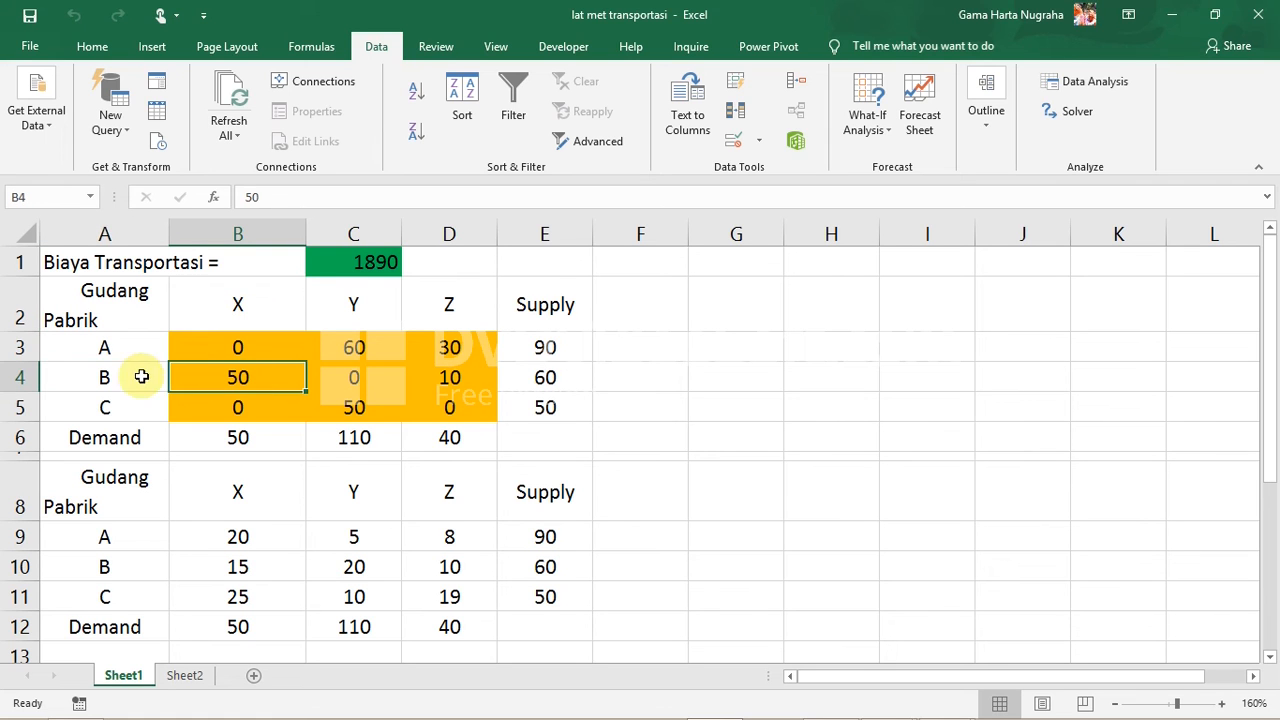
left_click(543, 377)
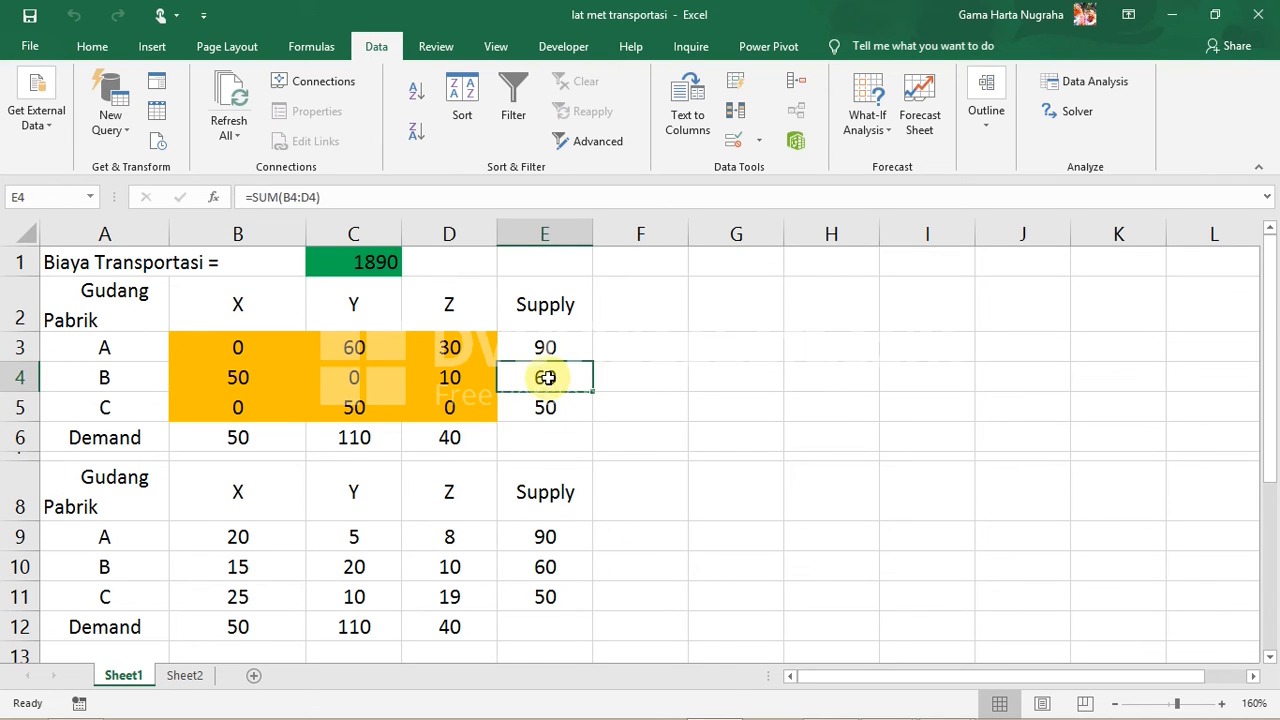
left_click(149, 405)
left_click(247, 313)
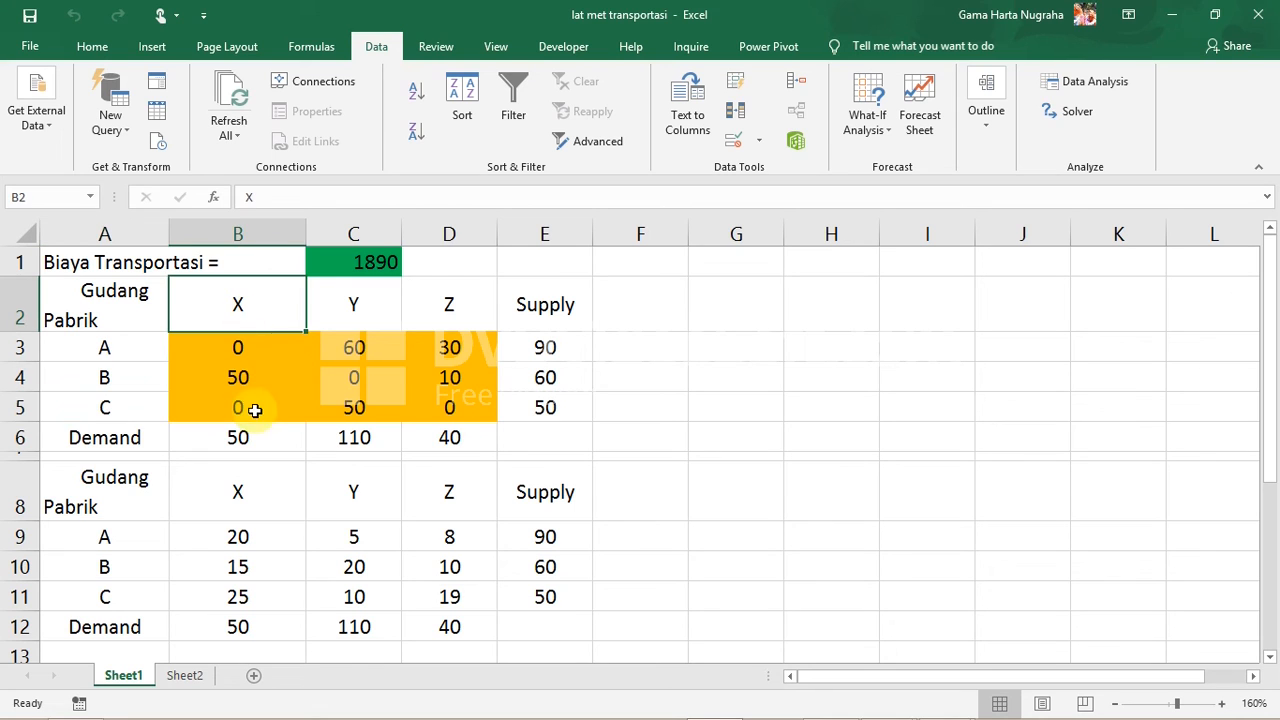
left_click(368, 408)
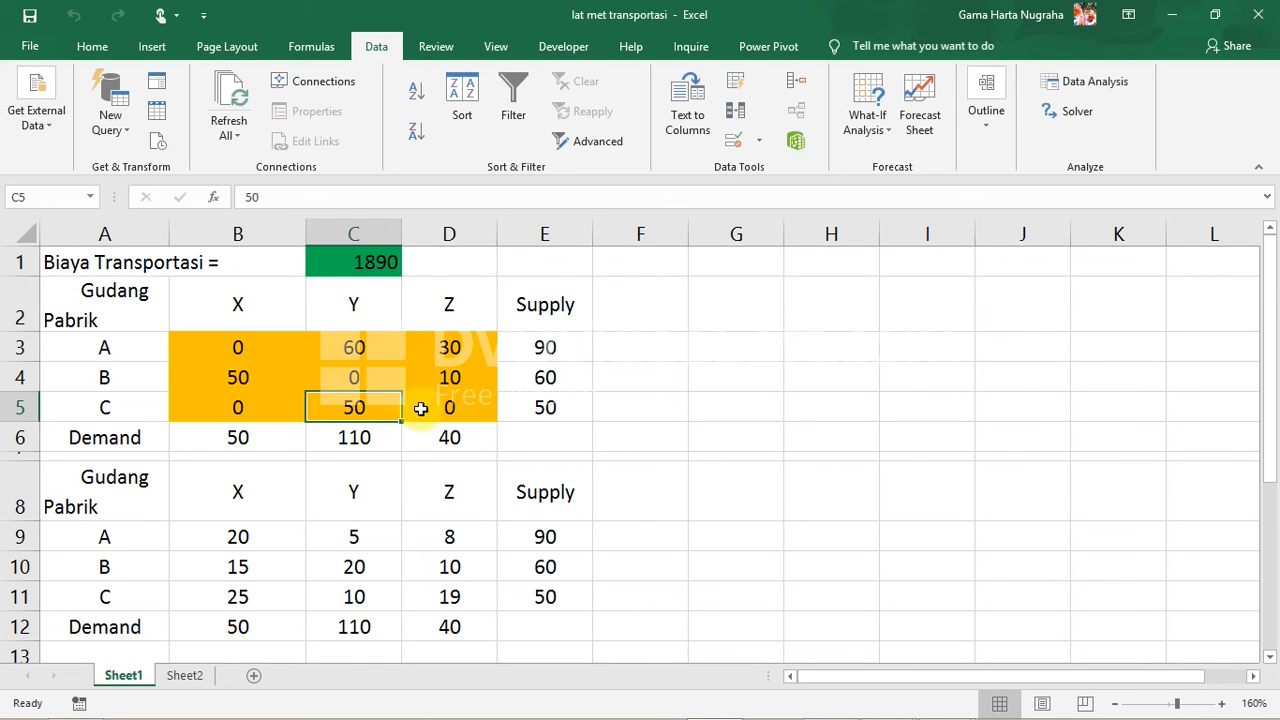
left_click(521, 407)
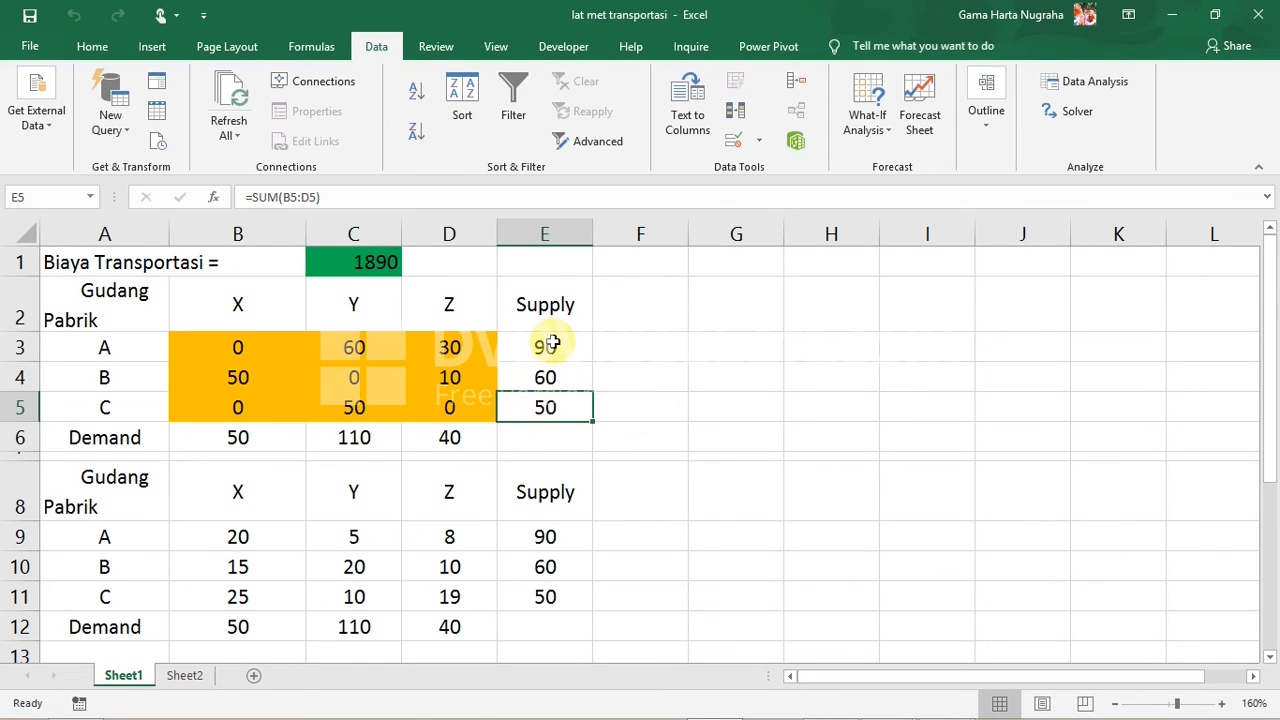
Step: Compare the allocated supply and demand totals with the required values in E9:E11 and B12:D12, and review the total cost in C1
left_click_drag(552, 343, 557, 391)
left_click_drag(543, 531, 553, 598)
left_click_drag(237, 437, 410, 437)
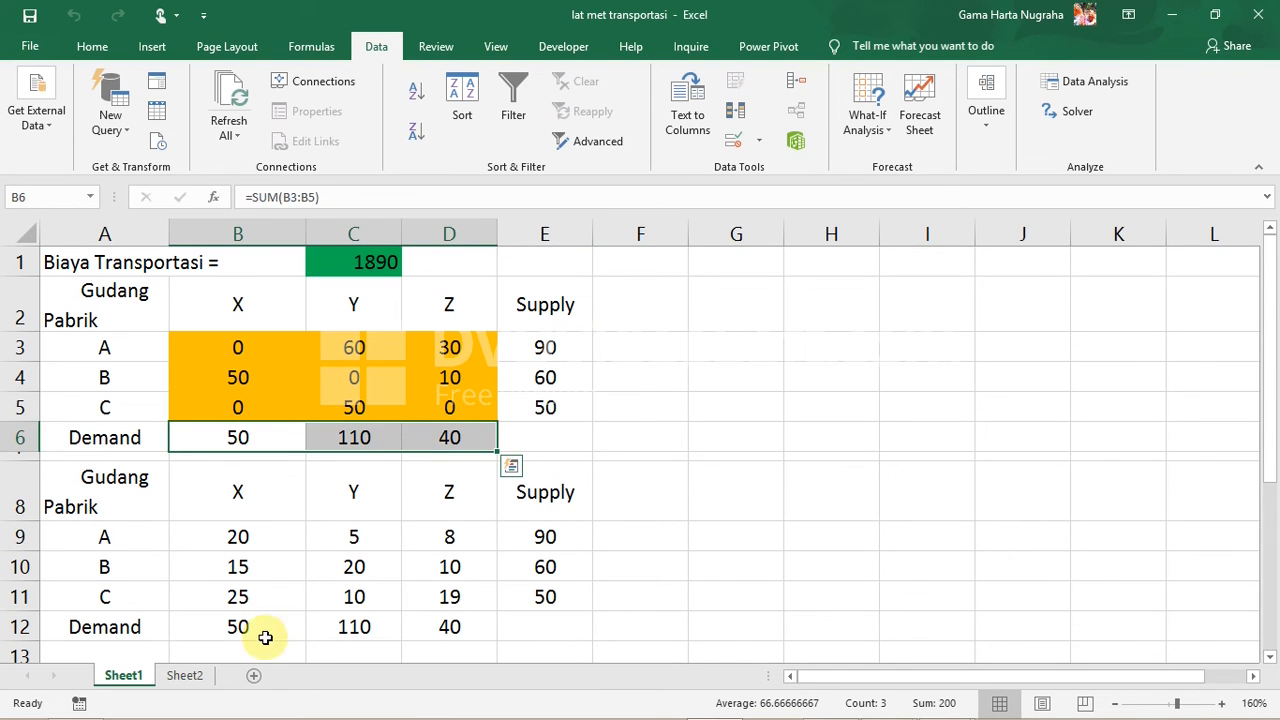
left_click(298, 631)
left_click_drag(301, 631, 414, 631)
left_click(380, 261)
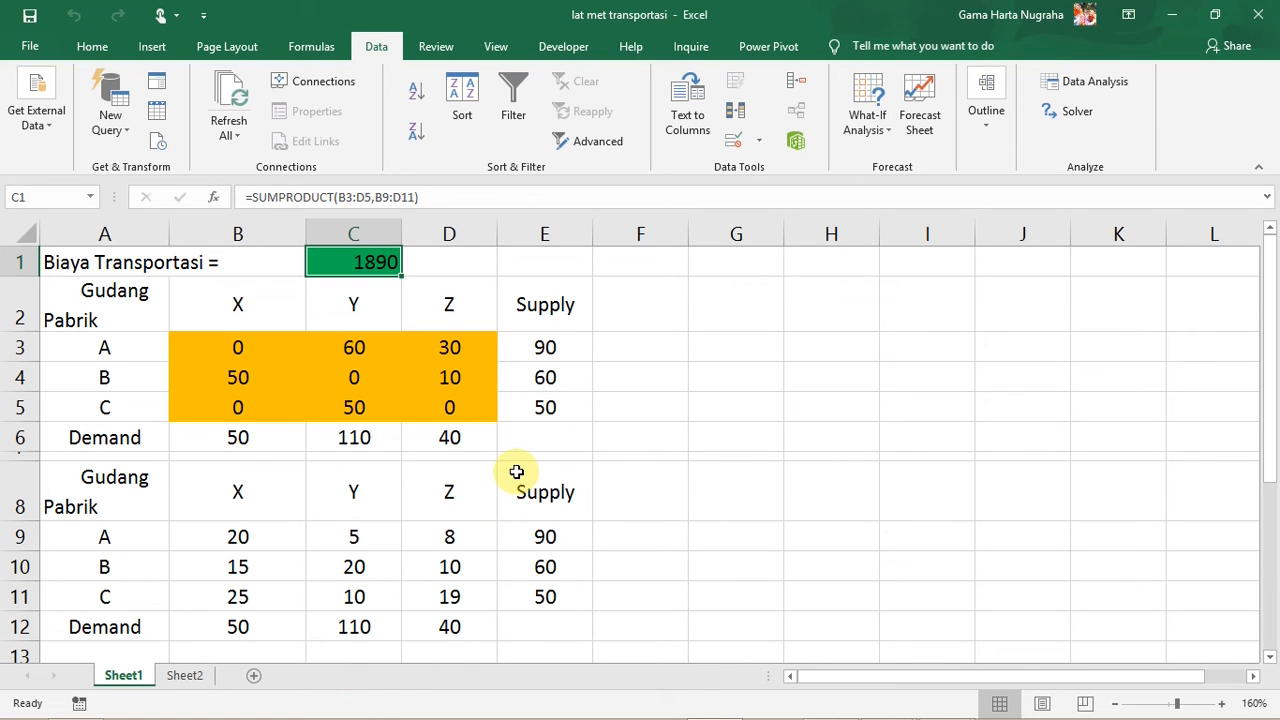
Step: Switch to QM for Windows and create a minimizing Transportation data set titled "latihan" with 3 sources and 3 destinations
key("alt+Tab")
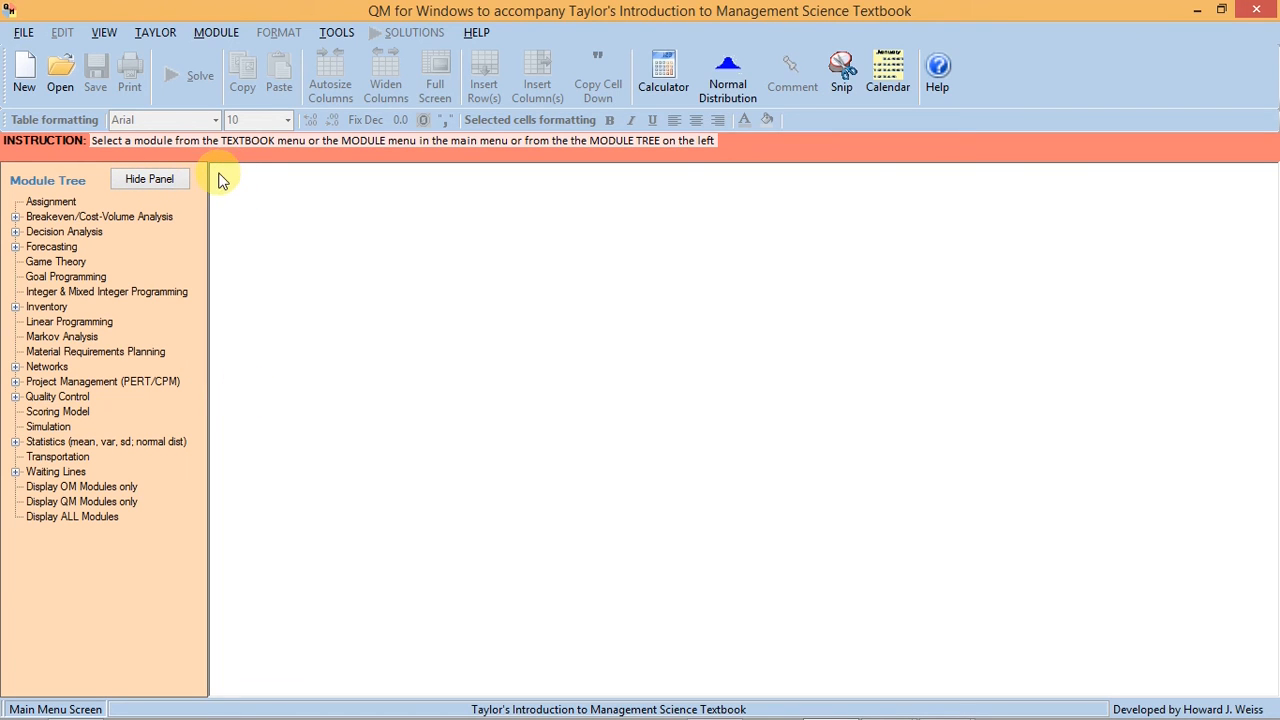
double_click(47, 454)
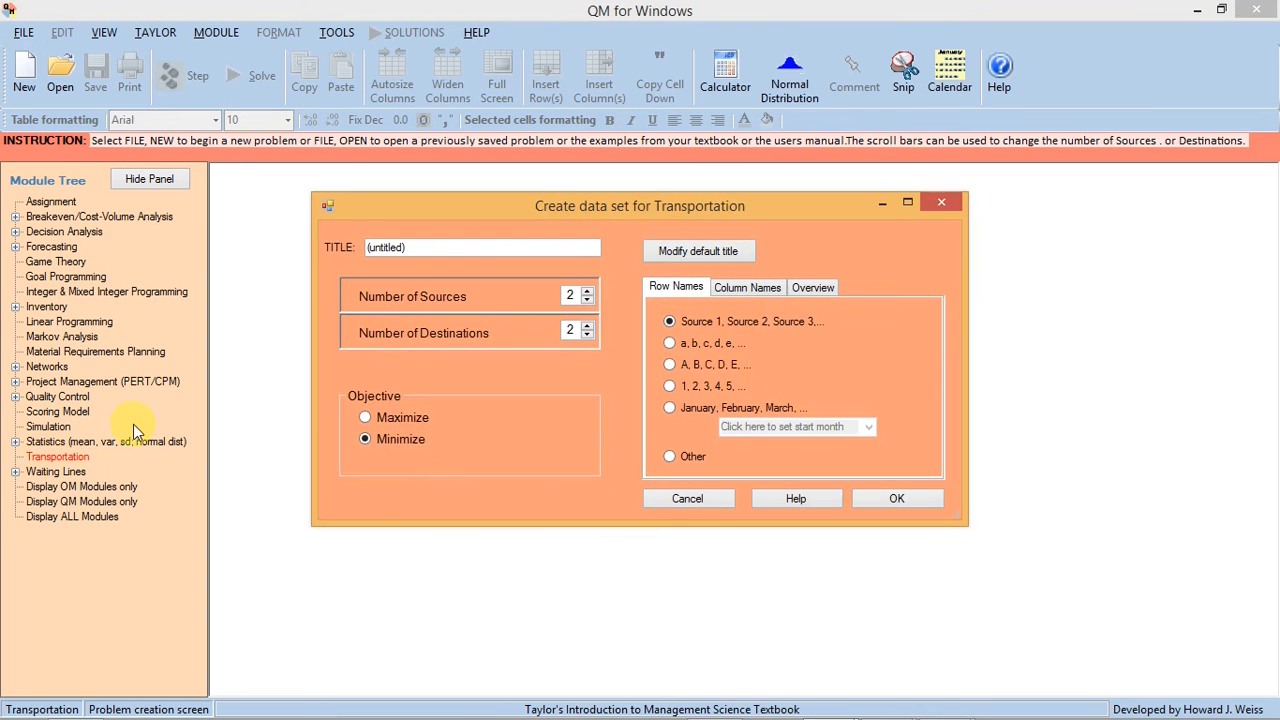
left_click_drag(423, 246, 330, 247)
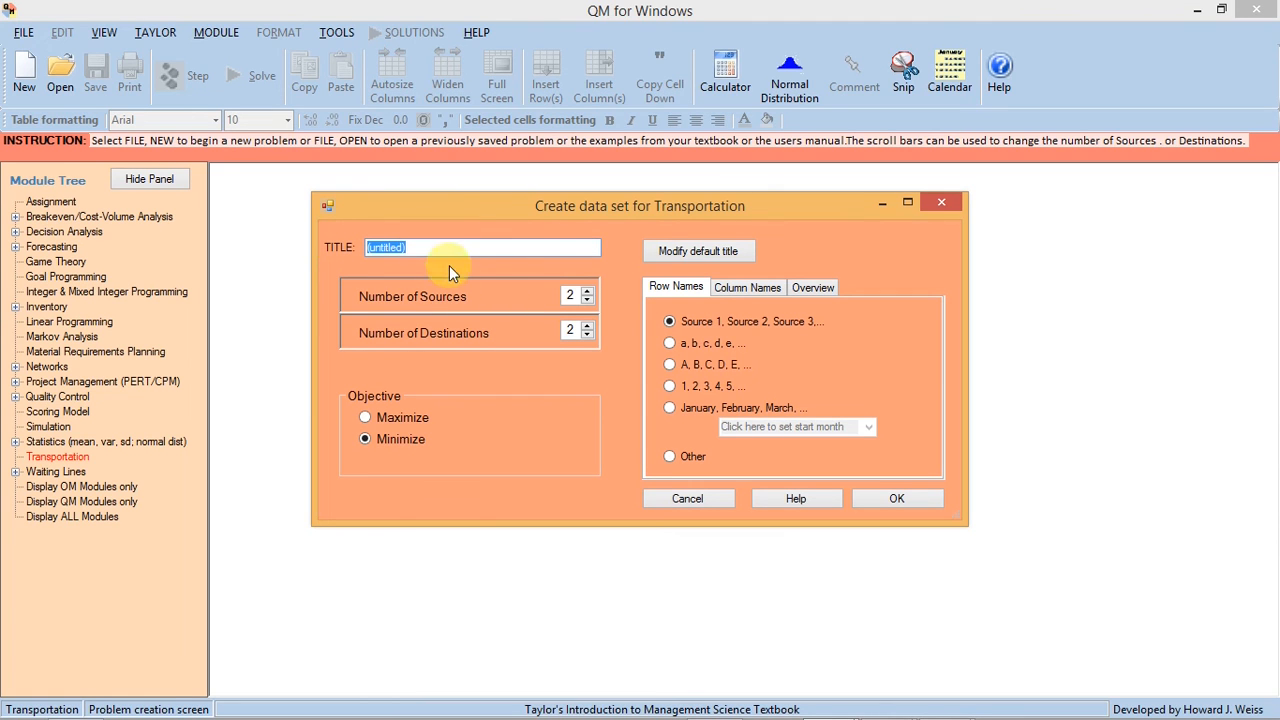
left_click_drag(425, 249, 331, 244)
type("latihan")
left_click(588, 293)
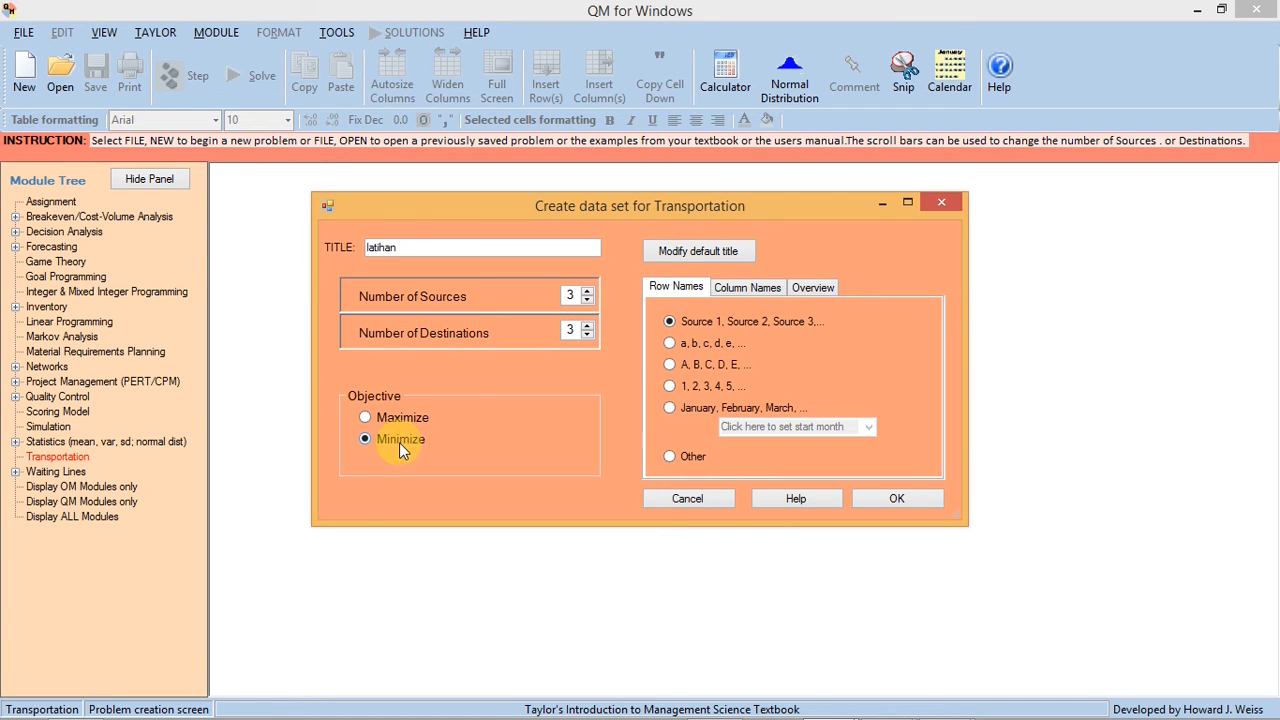
left_click(866, 500)
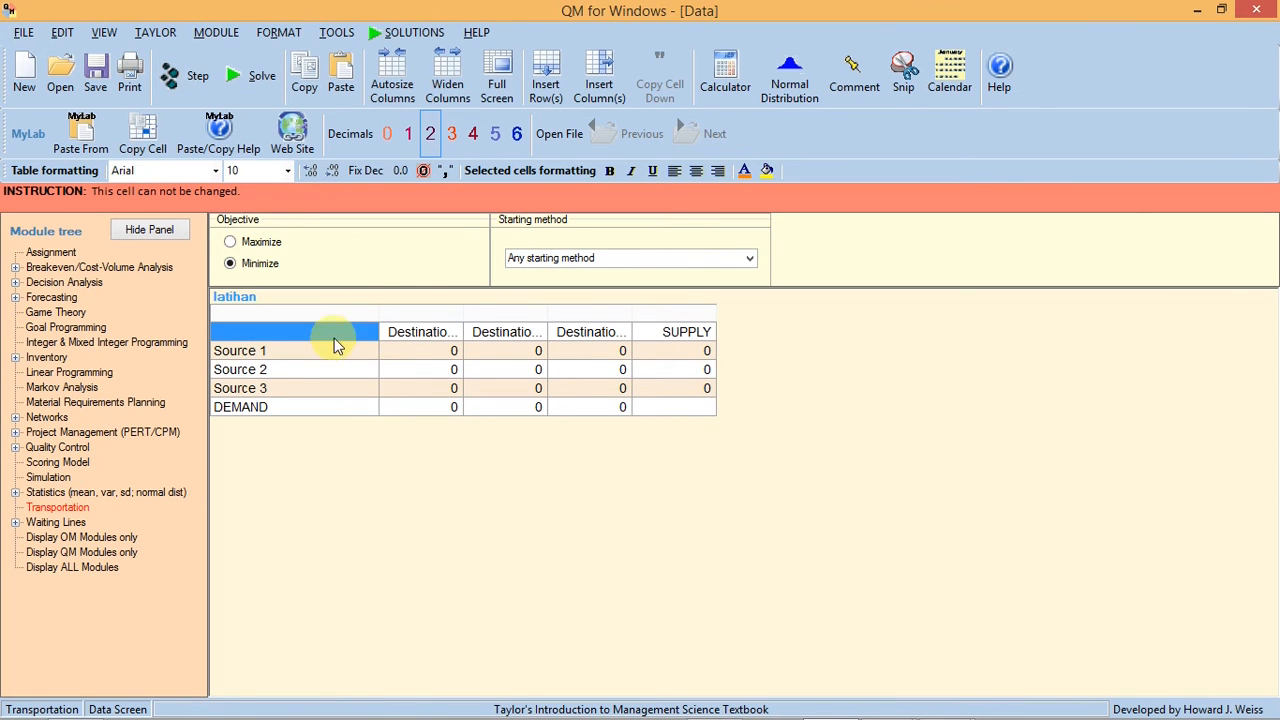
Step: Copy the unit costs B9:D11 and supplies E9:E11 from the Excel sheet into the matching cells of the QM for Windows table
left_click(436, 346)
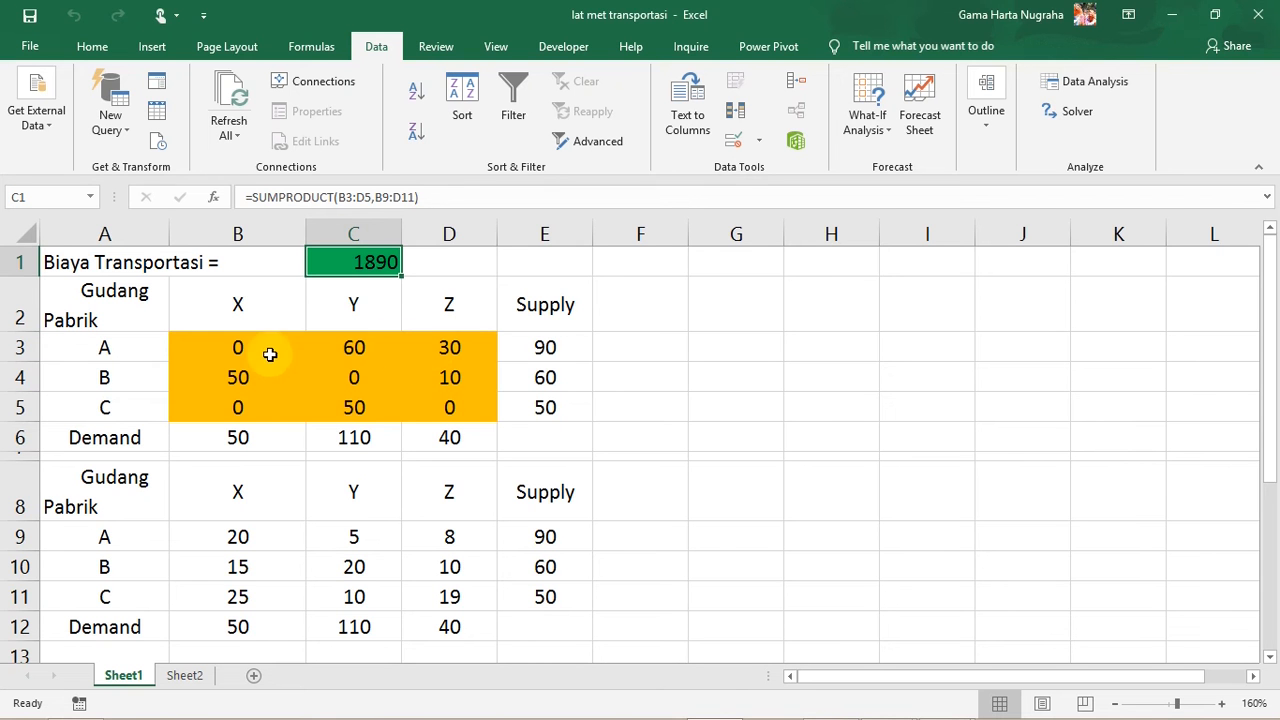
left_click_drag(247, 537, 443, 589)
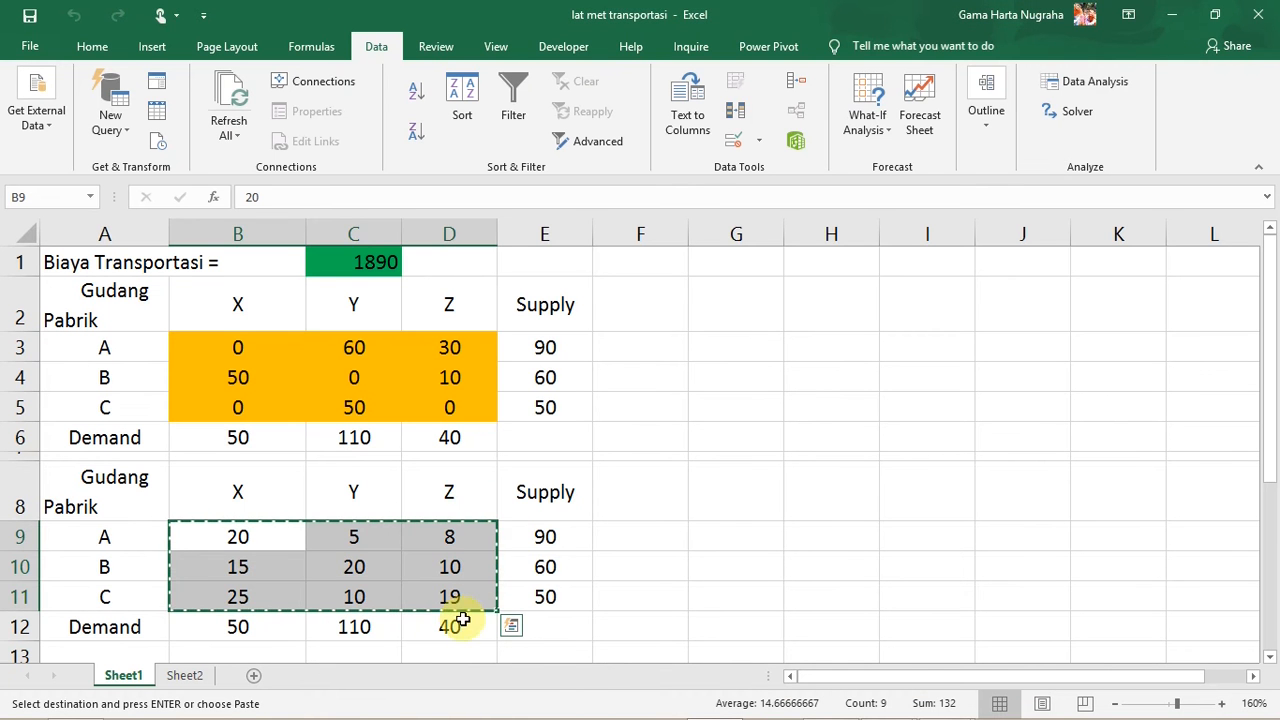
left_click_drag(543, 534, 539, 608)
key("ctrl+c")
key("alt+Tab")
left_click(661, 349)
key("ctrl+v")
Step: Copy the demand values B12:D12 from the Excel sheet into the DEMAND row of the QM for Windows table
key("alt+Tab")
left_click_drag(277, 626, 443, 627)
key("ctrl+c")
key("alt+Tab")
left_click(416, 402)
key("ctrl+v")
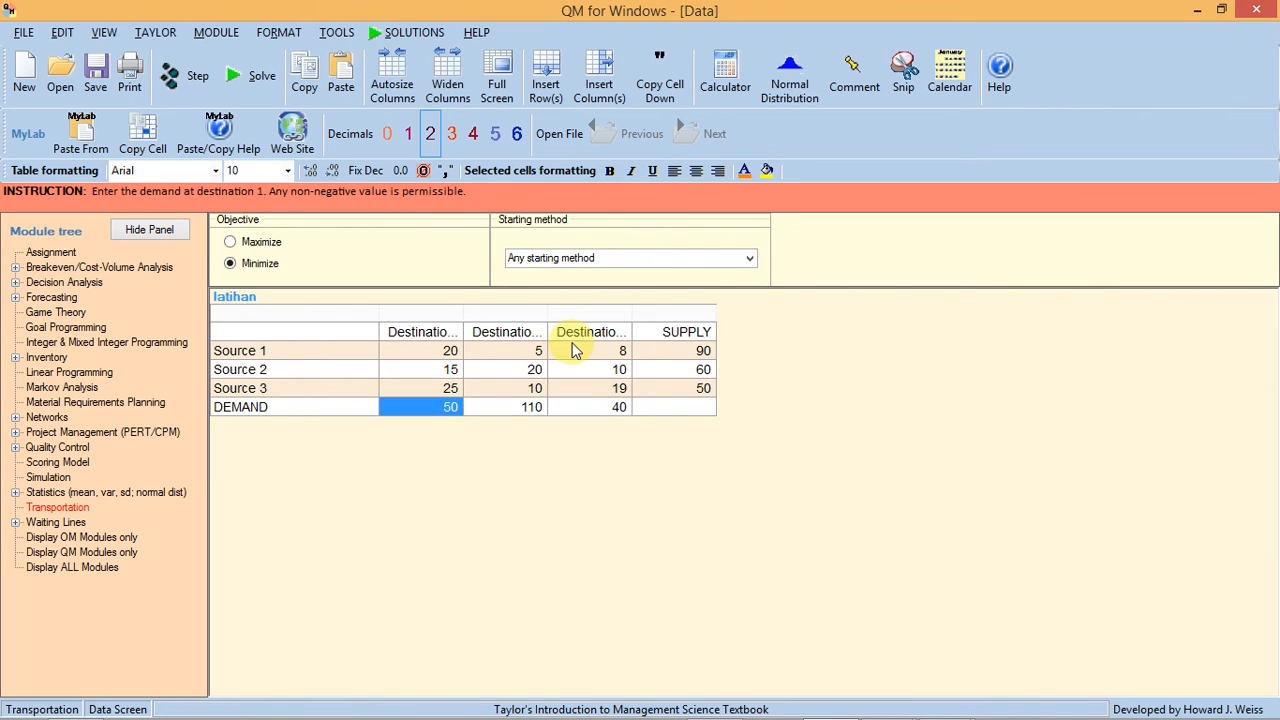
Step: Examine the available starting methods and the source and destination names in the "latihan" transportation table
left_click(707, 260)
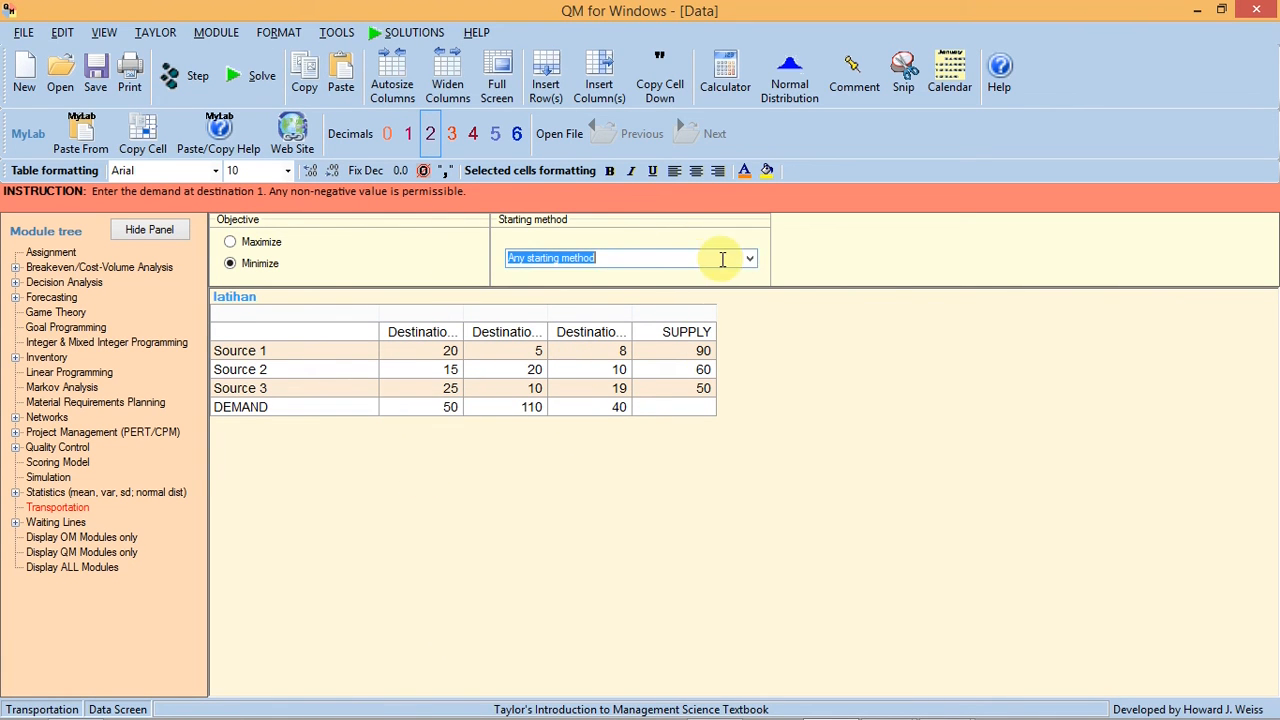
left_click(749, 259)
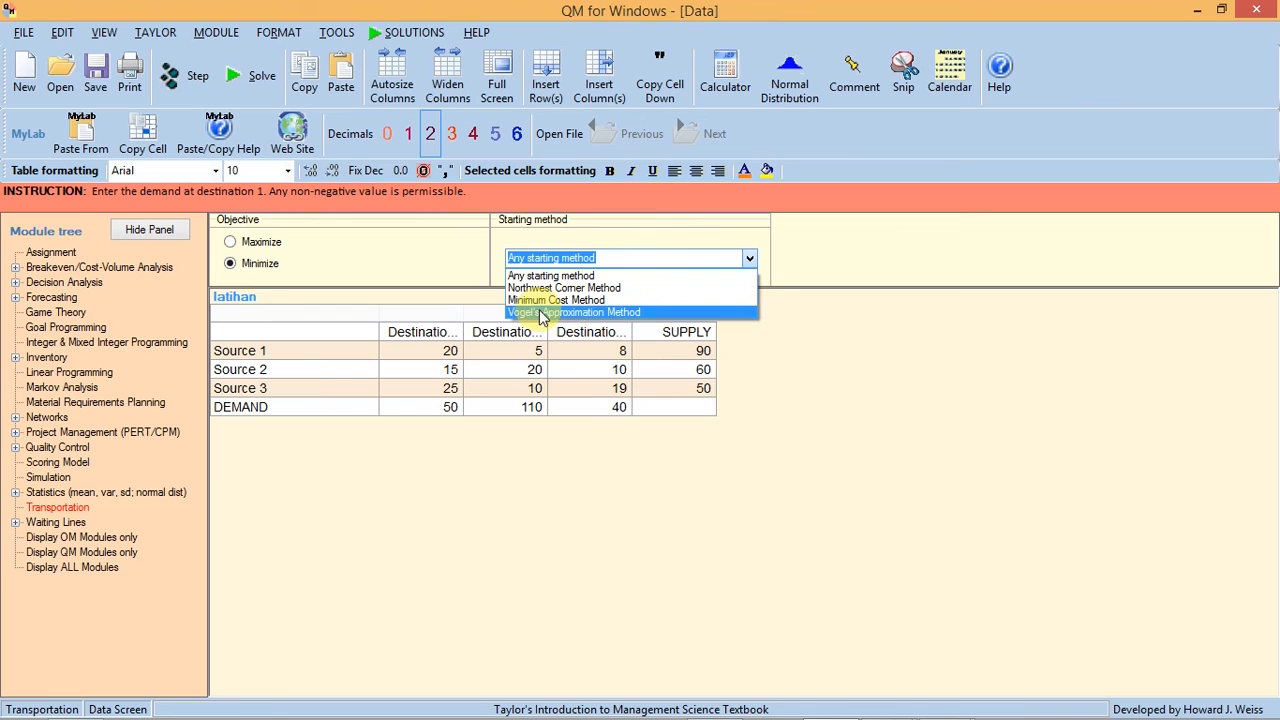
left_click(801, 401)
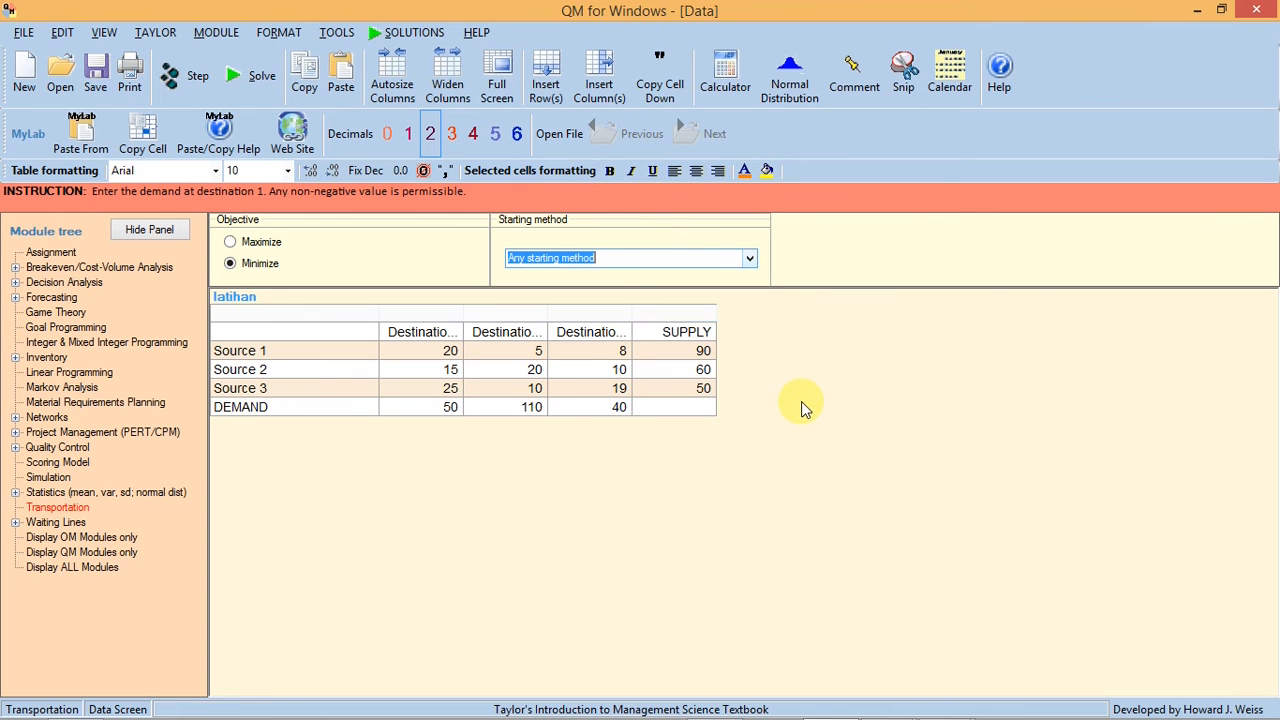
left_click(274, 352)
left_click(274, 369)
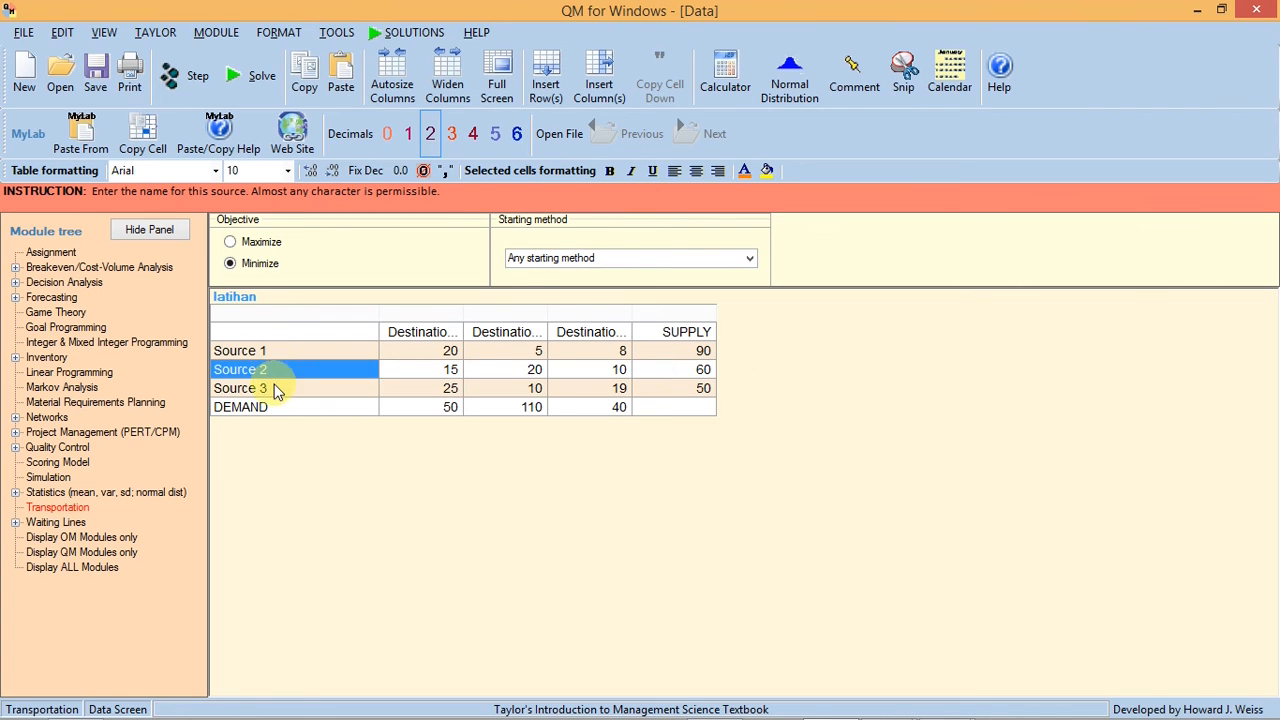
left_click(271, 389)
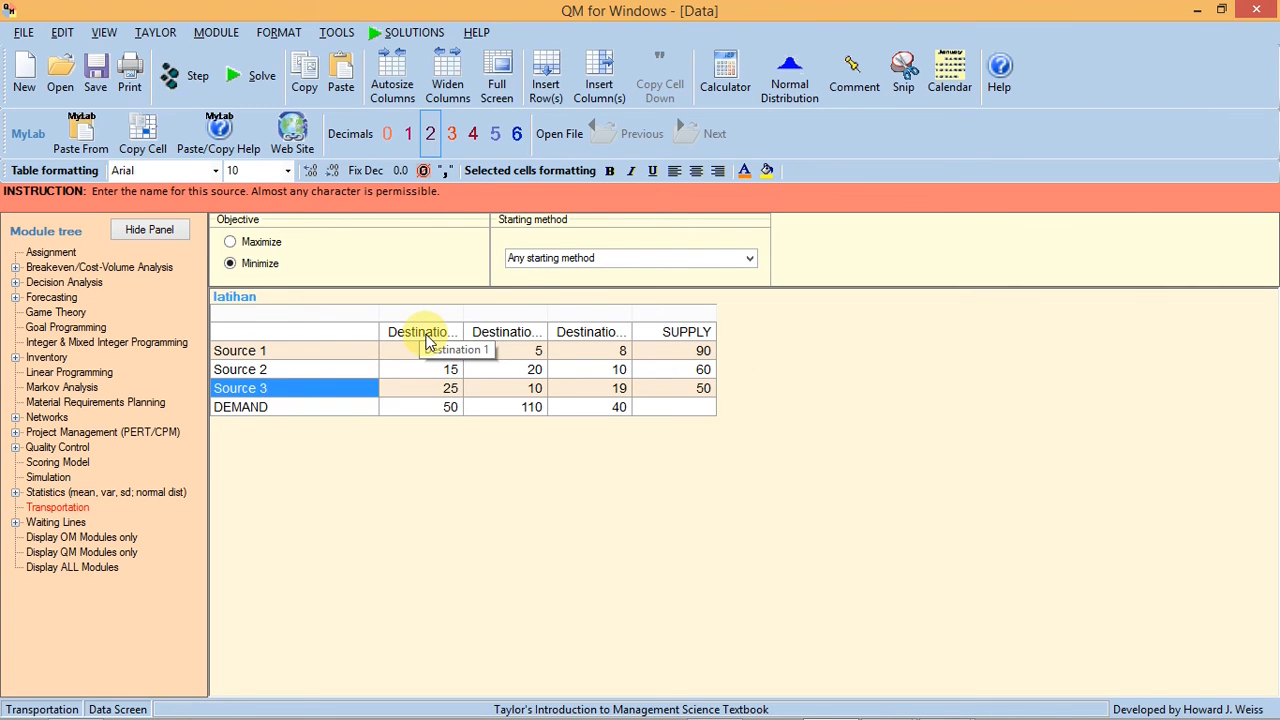
left_click(428, 341)
left_click(503, 333)
left_click(585, 343)
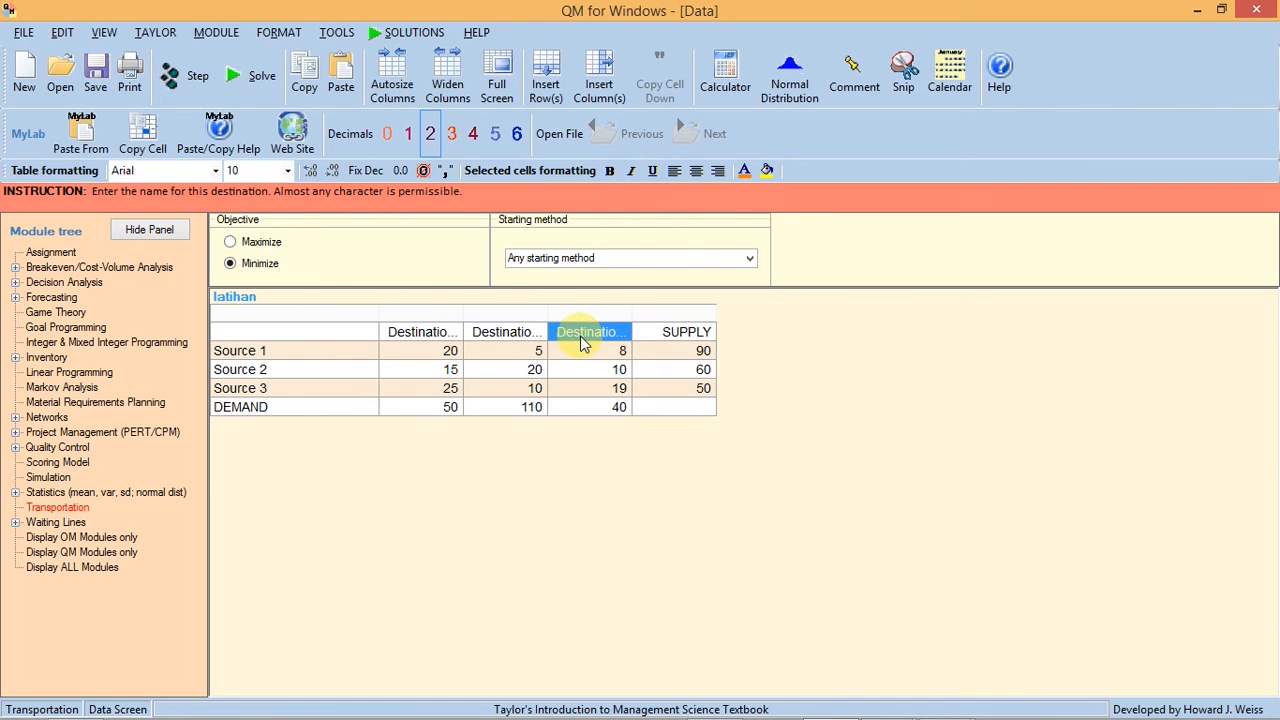
Step: Solve the transportation problem with any starting method and look over the list of available solution reports
left_click(265, 92)
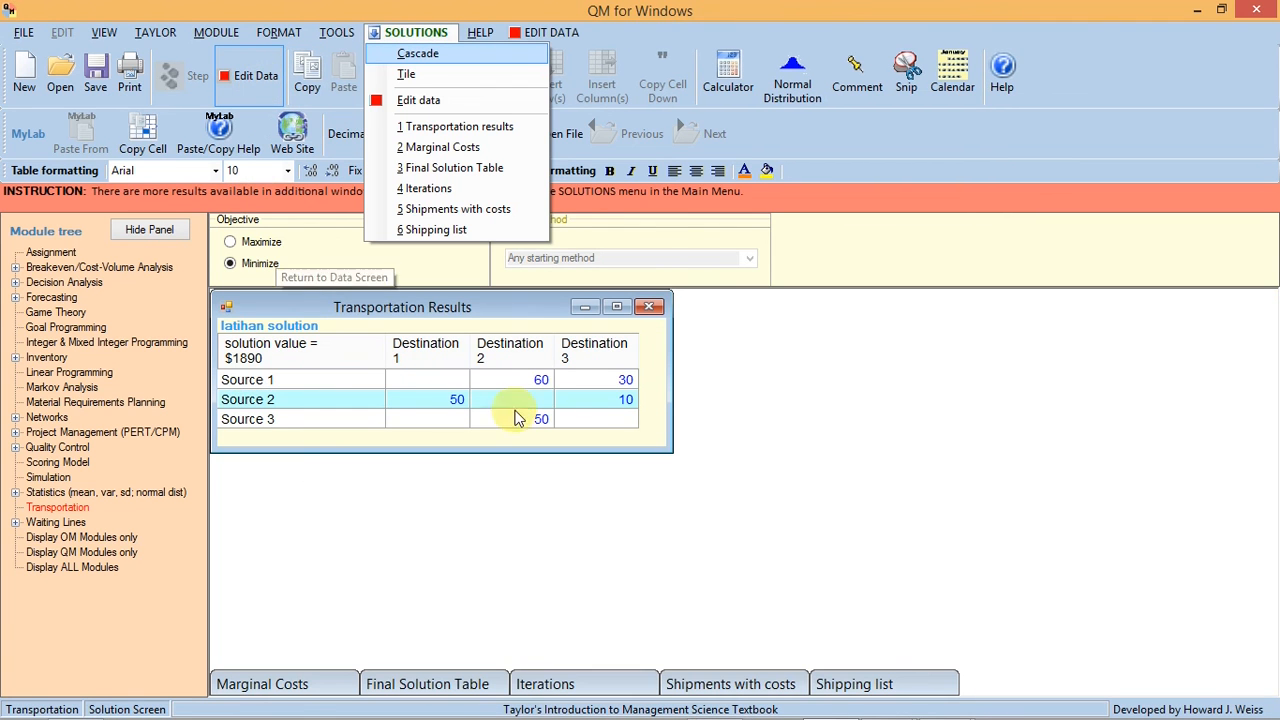
left_click(738, 460)
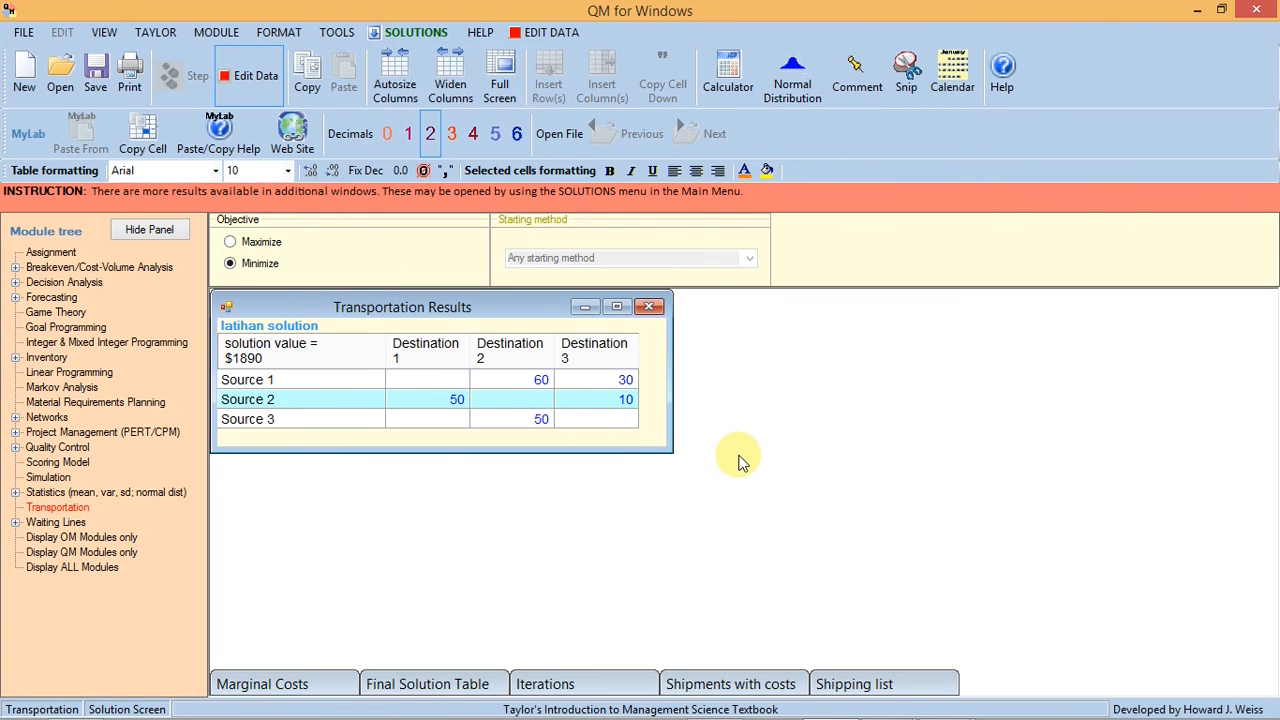
left_click(410, 32)
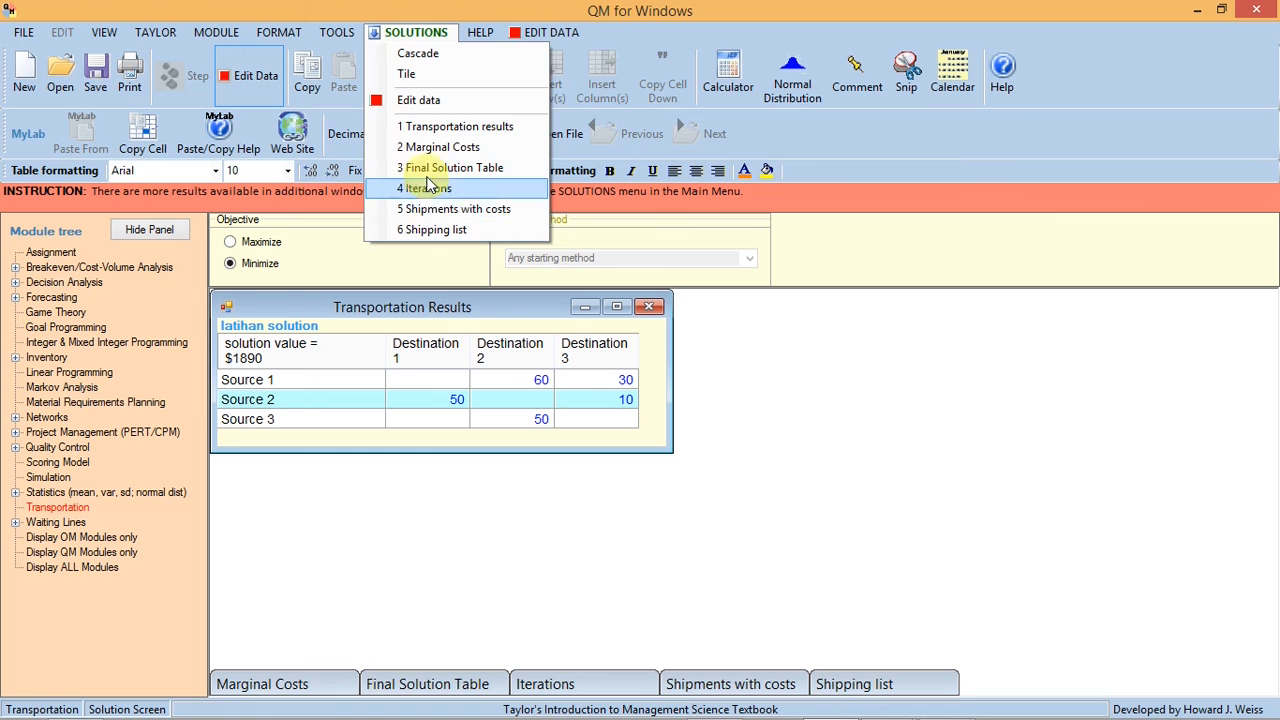
left_click(328, 648)
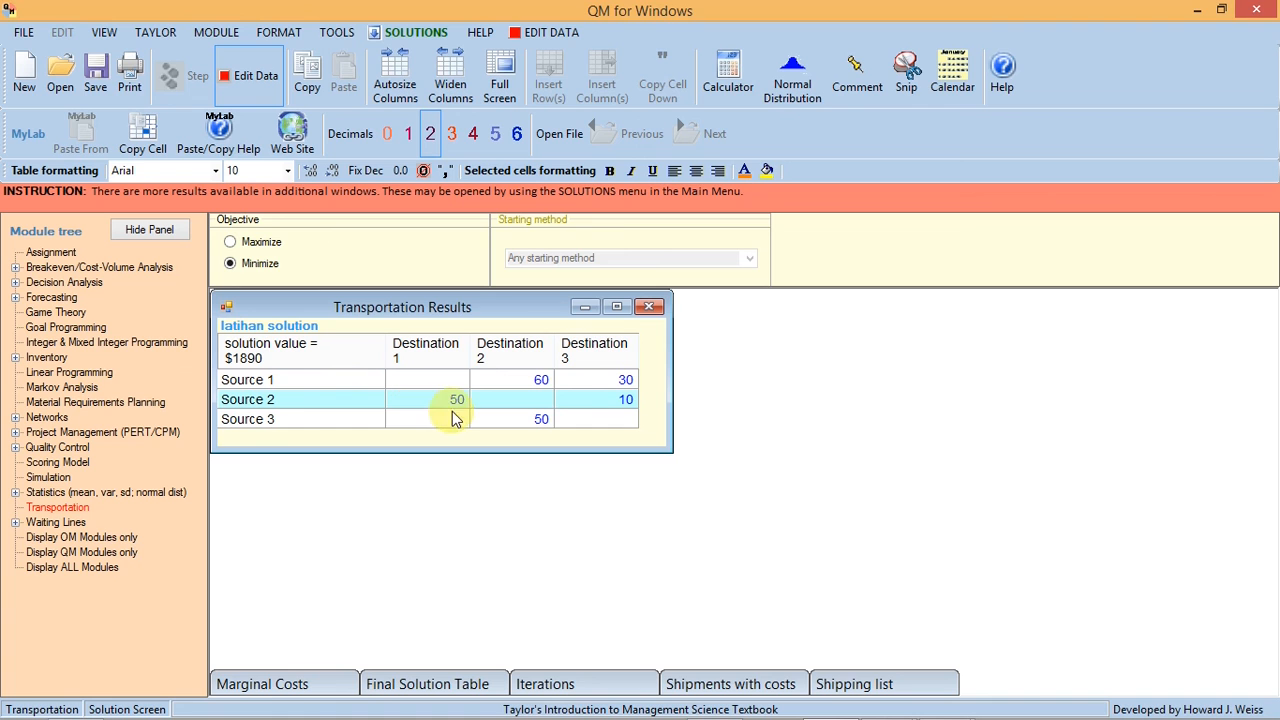
Step: Compare the Transportation Results shipments and solution value with the allocations in B3:D5 and the total cost in C1 of the Excel sheet
key("alt+Tab")
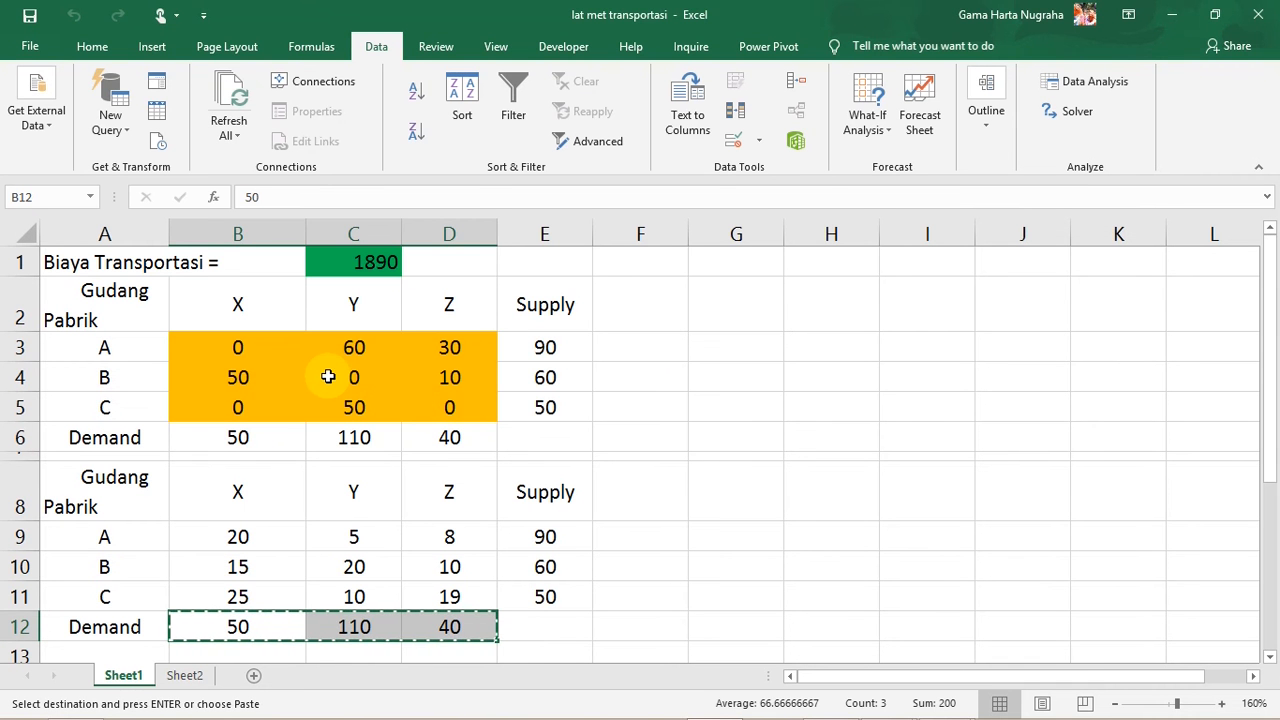
key("alt+Tab")
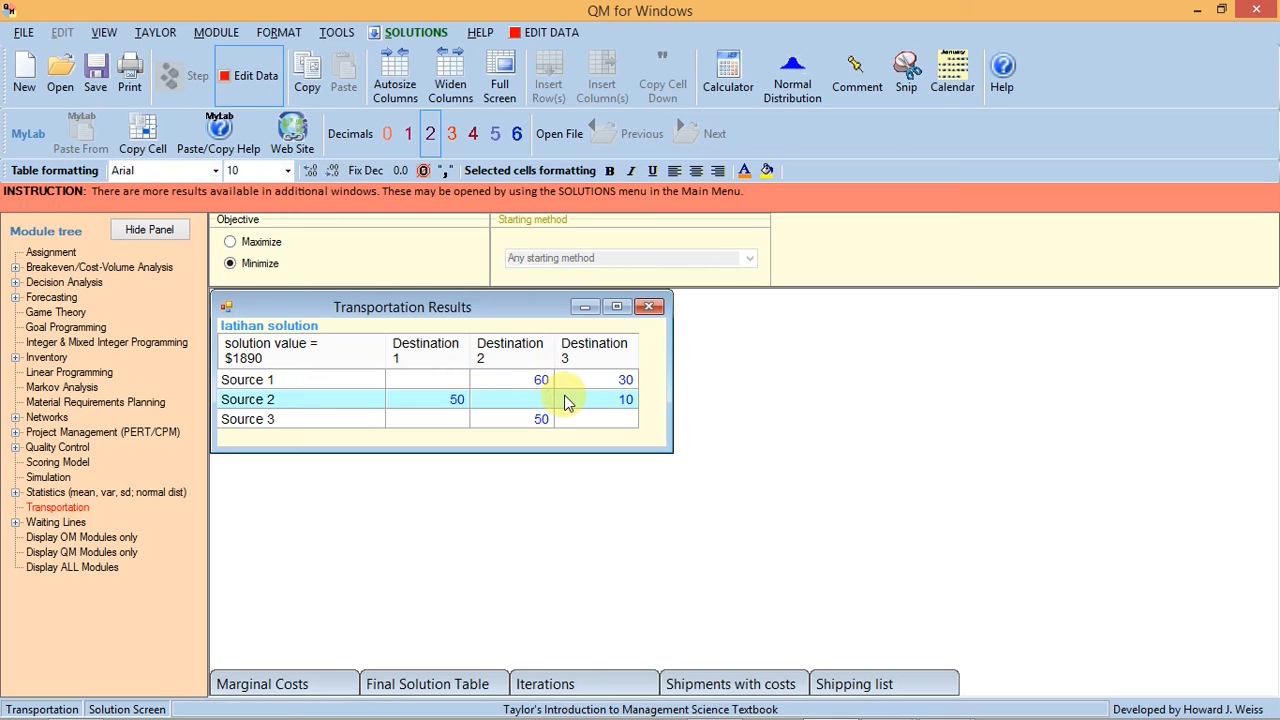
key("alt+Tab")
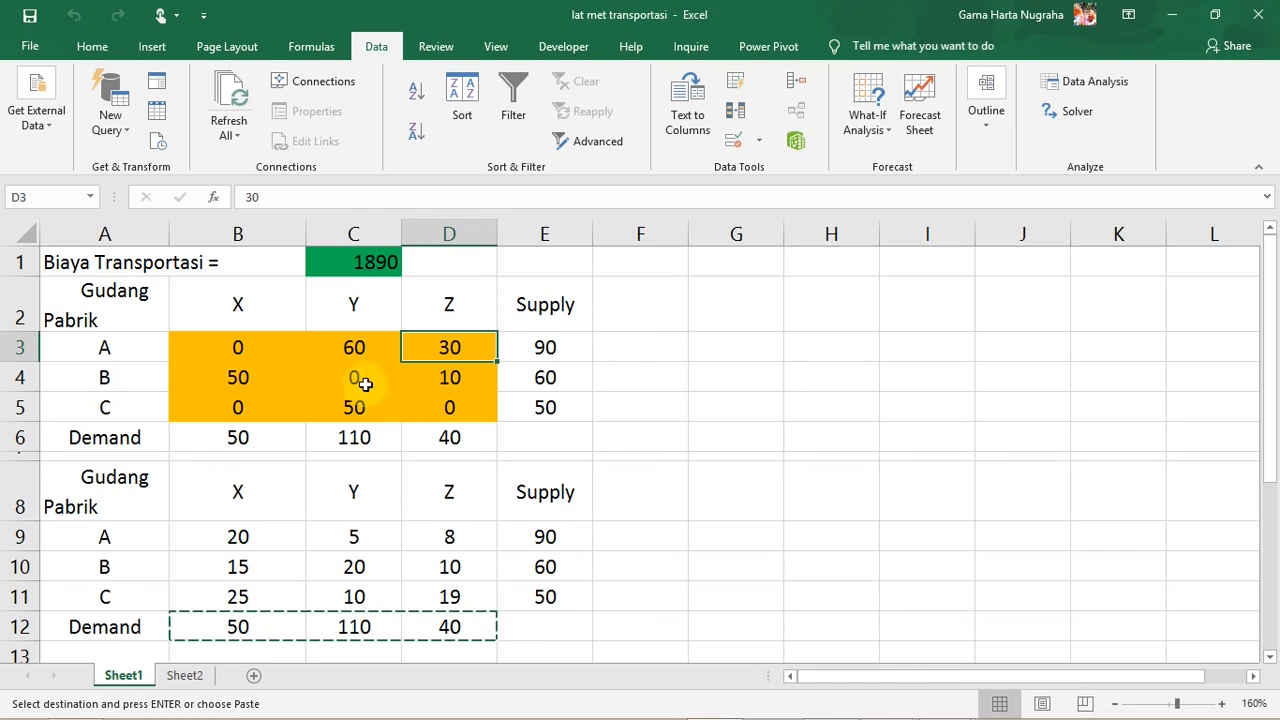
key("alt+Tab")
key("alt+Tab")
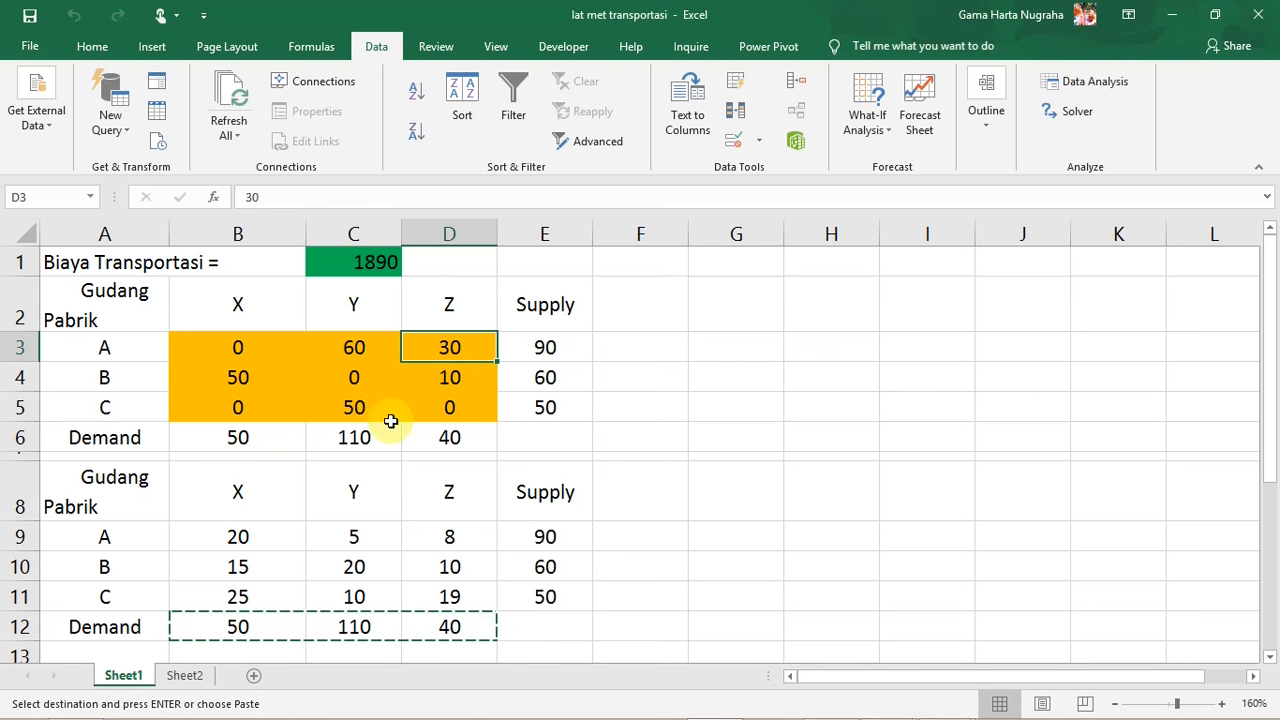
left_click(352, 268)
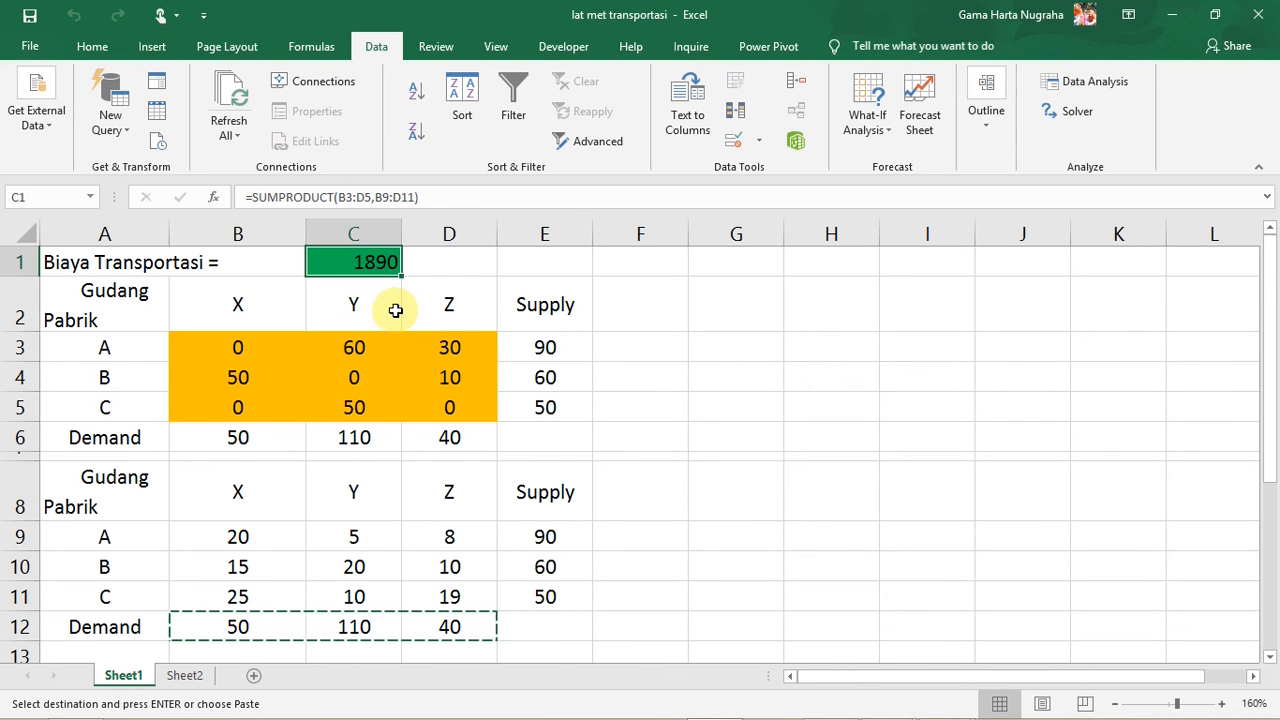
key("alt+Tab")
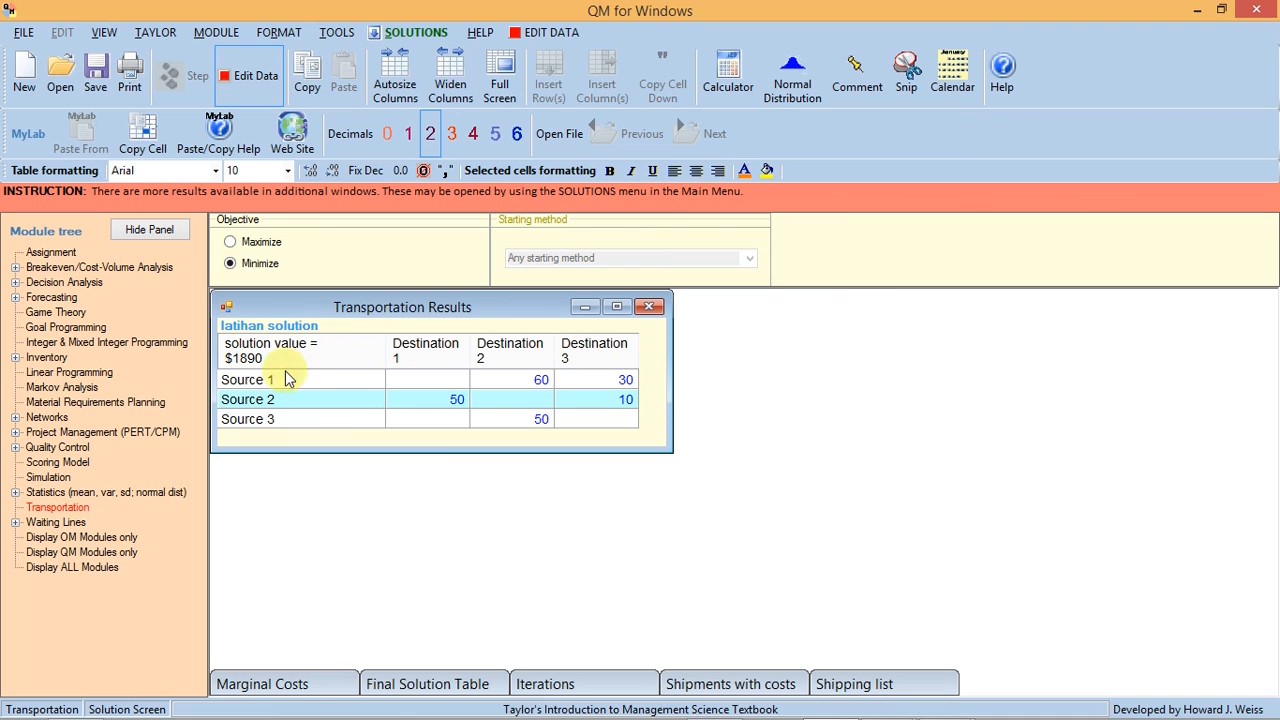
Step: Review the Shipments with costs and Shipping list reports, widening the Shipping list's To column and window to fit their contents, and minimize both
left_click(800, 690)
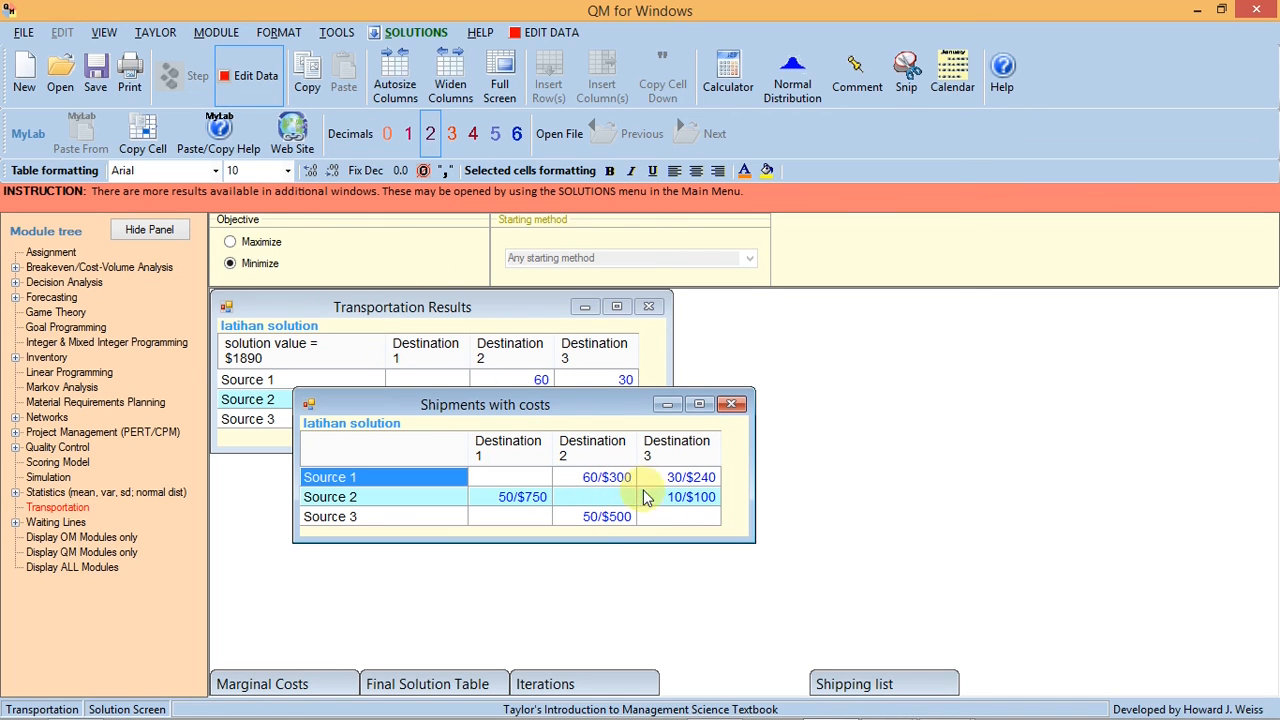
left_click(673, 405)
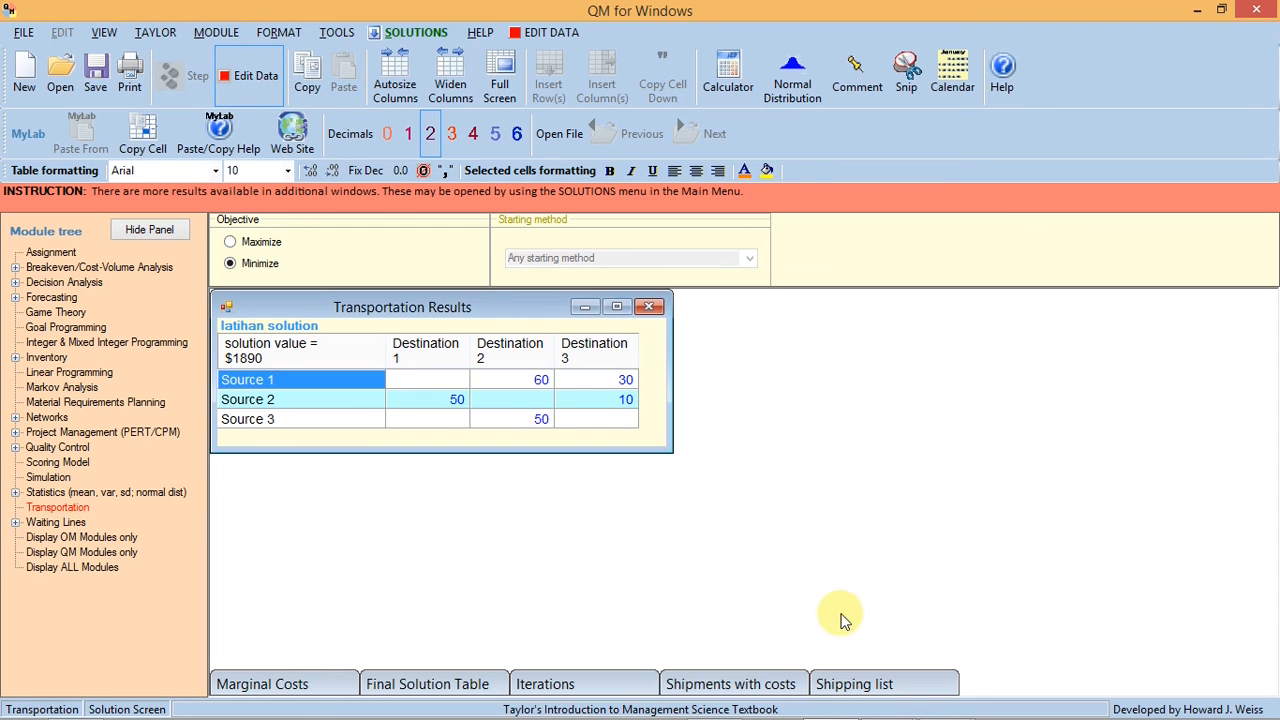
left_click(851, 682)
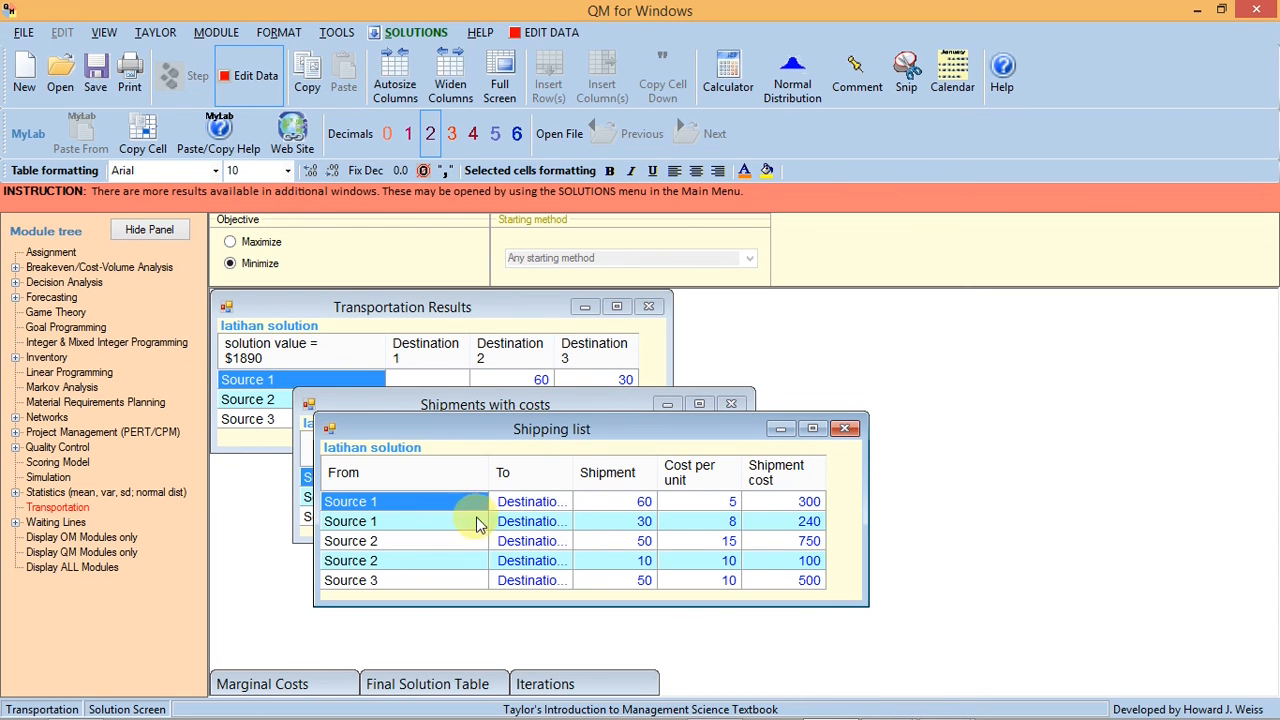
left_click_drag(576, 478, 680, 476)
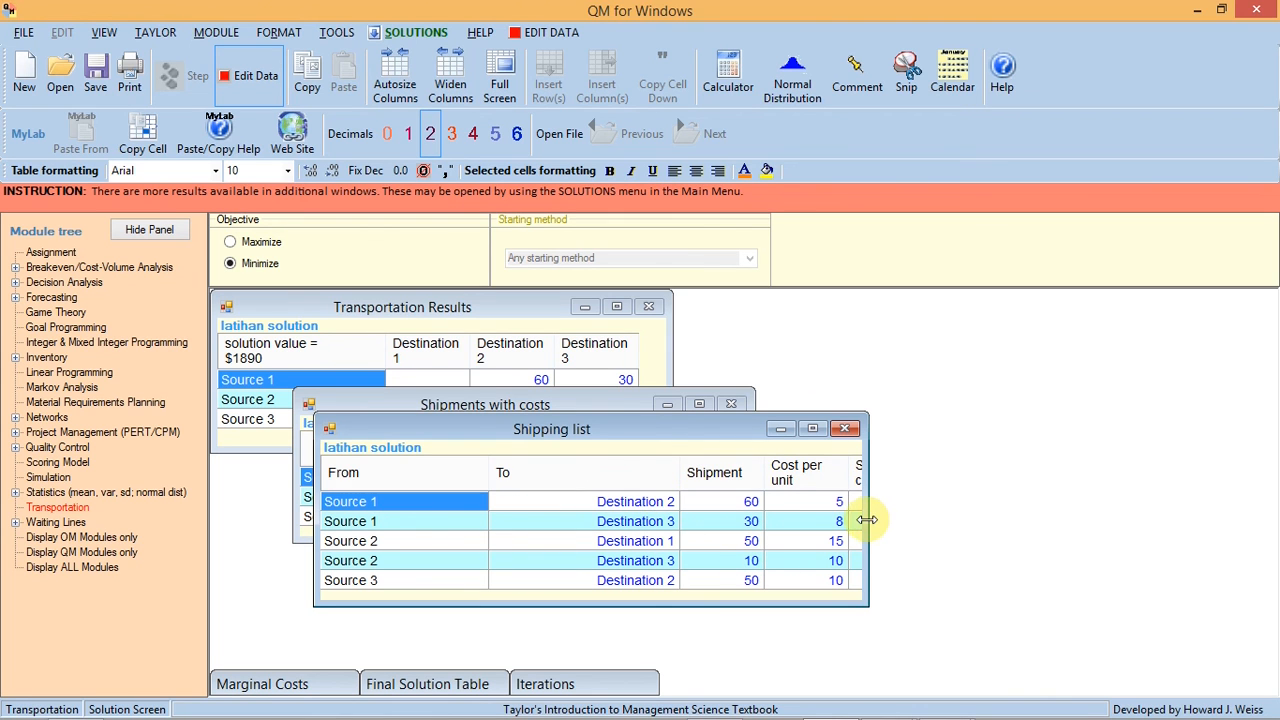
left_click_drag(866, 519, 1082, 515)
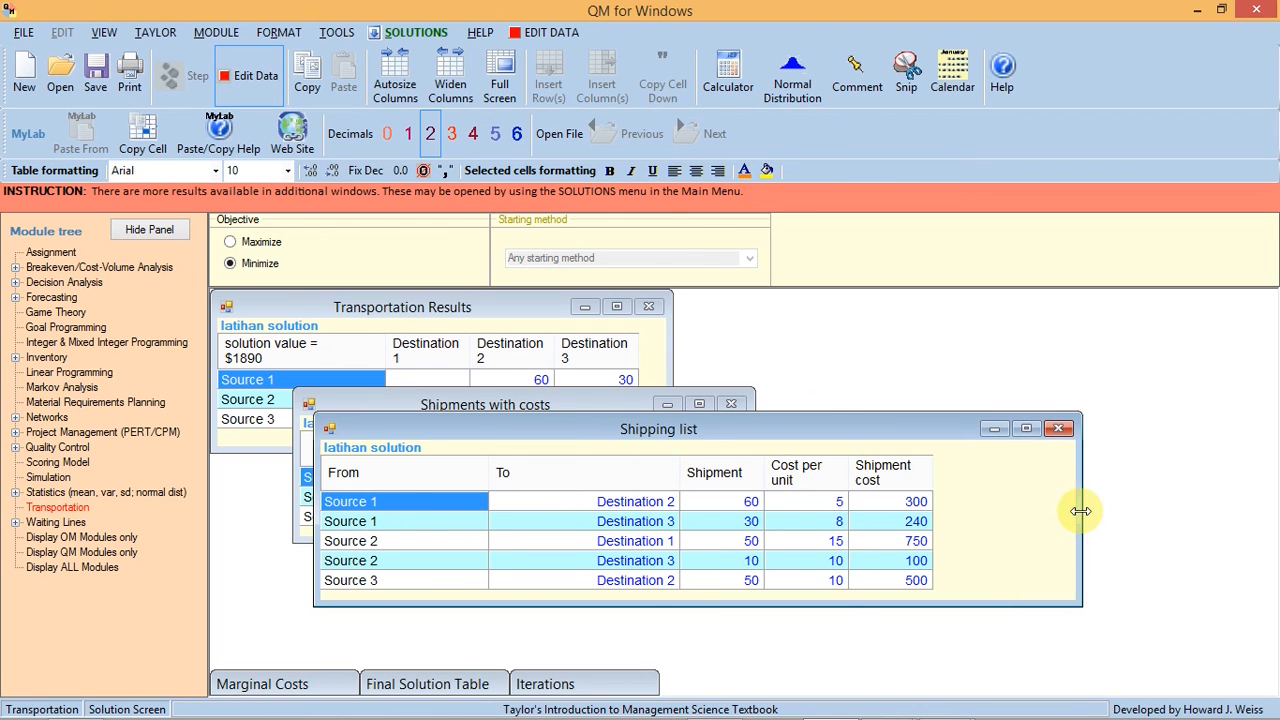
left_click(984, 431)
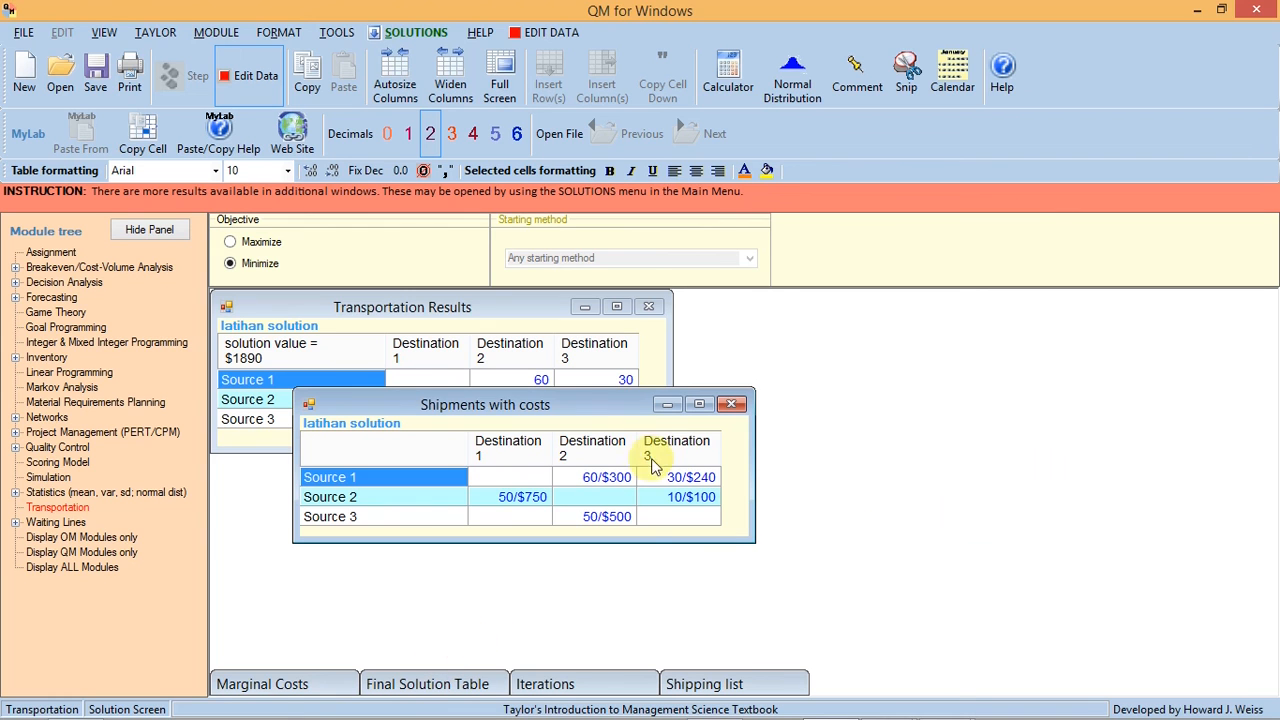
left_click(668, 405)
Step: Review the Final Solution Table and Marginal Costs reports, minimizing each after reading it
left_click(434, 677)
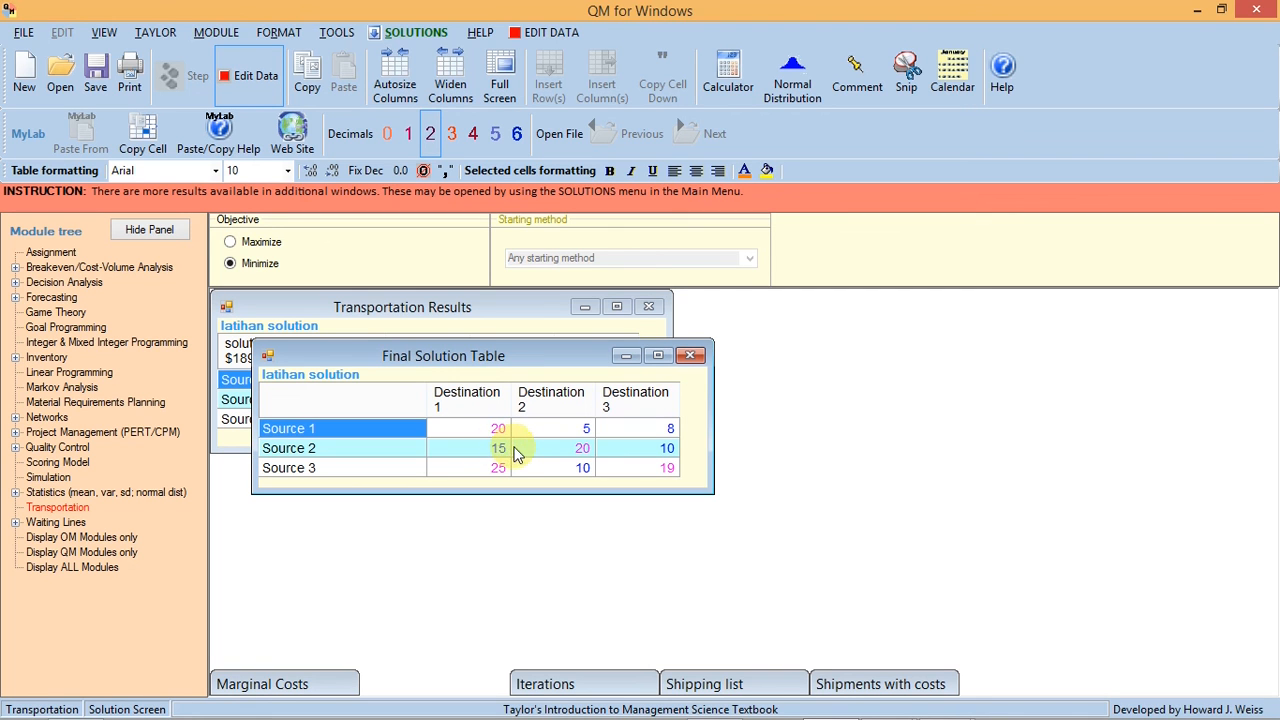
left_click(626, 355)
left_click(303, 683)
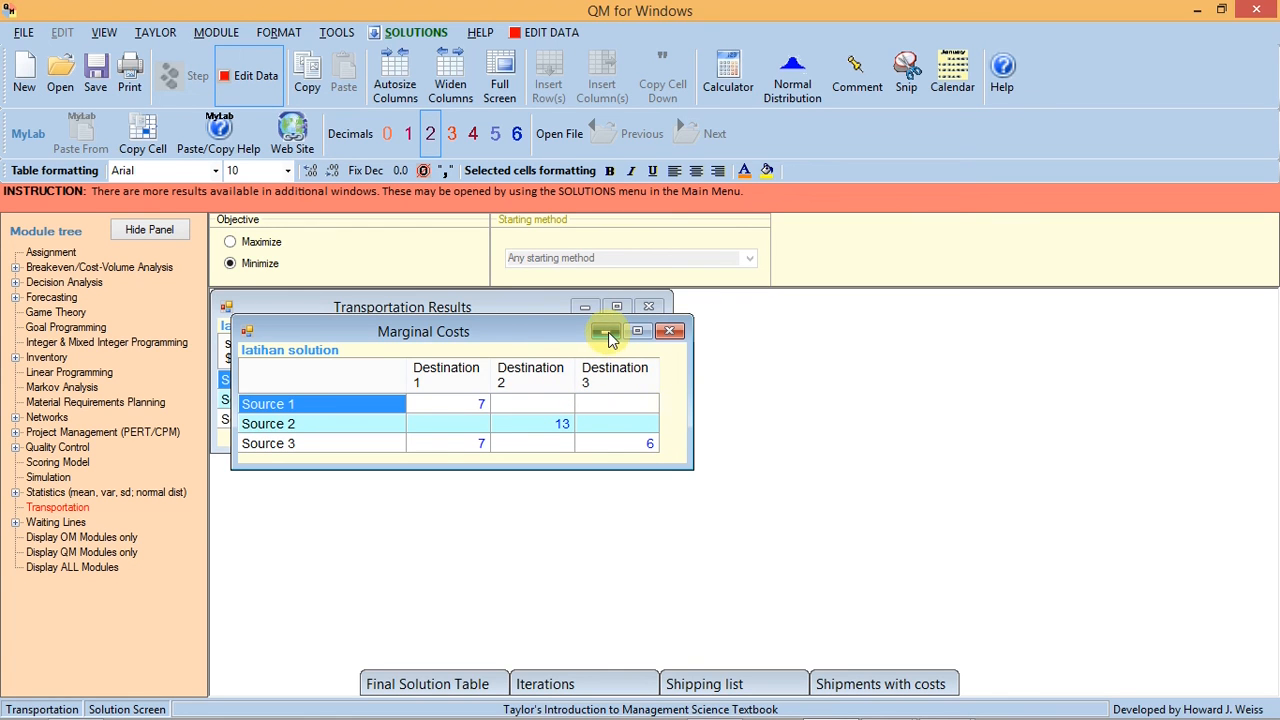
left_click(608, 336)
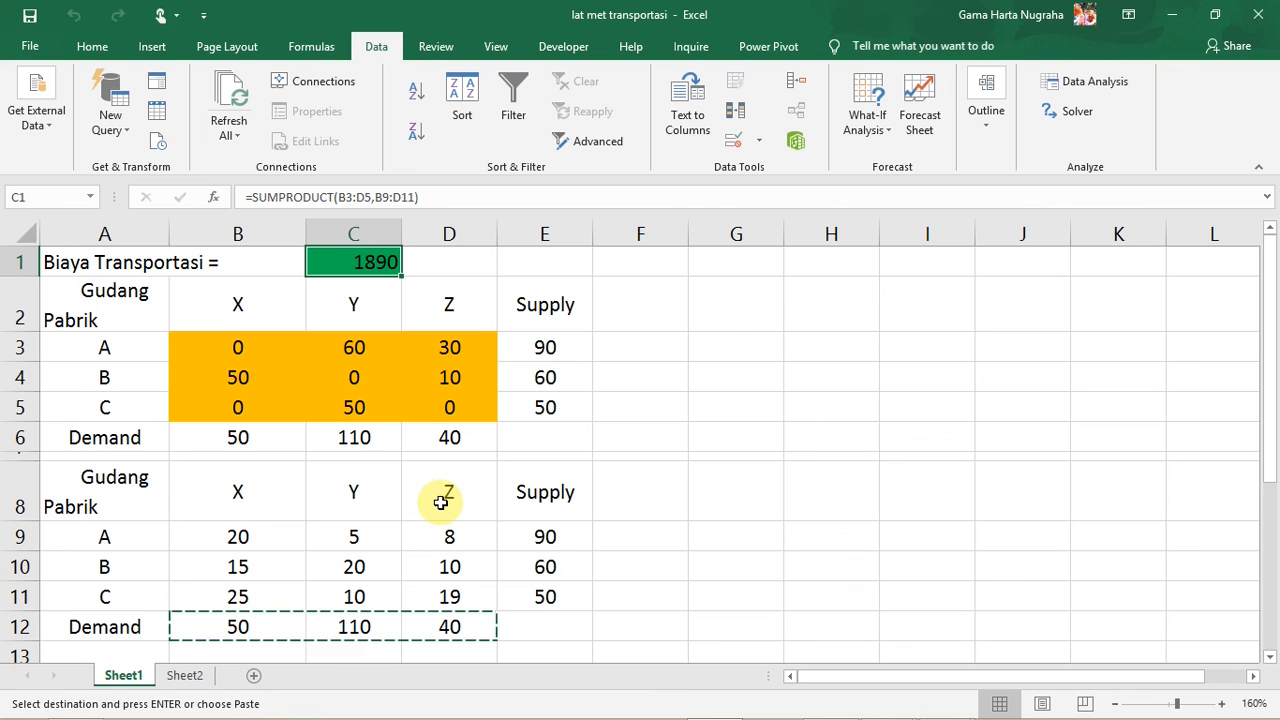
Step: Switch to the Excel sheet and cancel the pending copy of the demand values B12:D12
key("Escape")
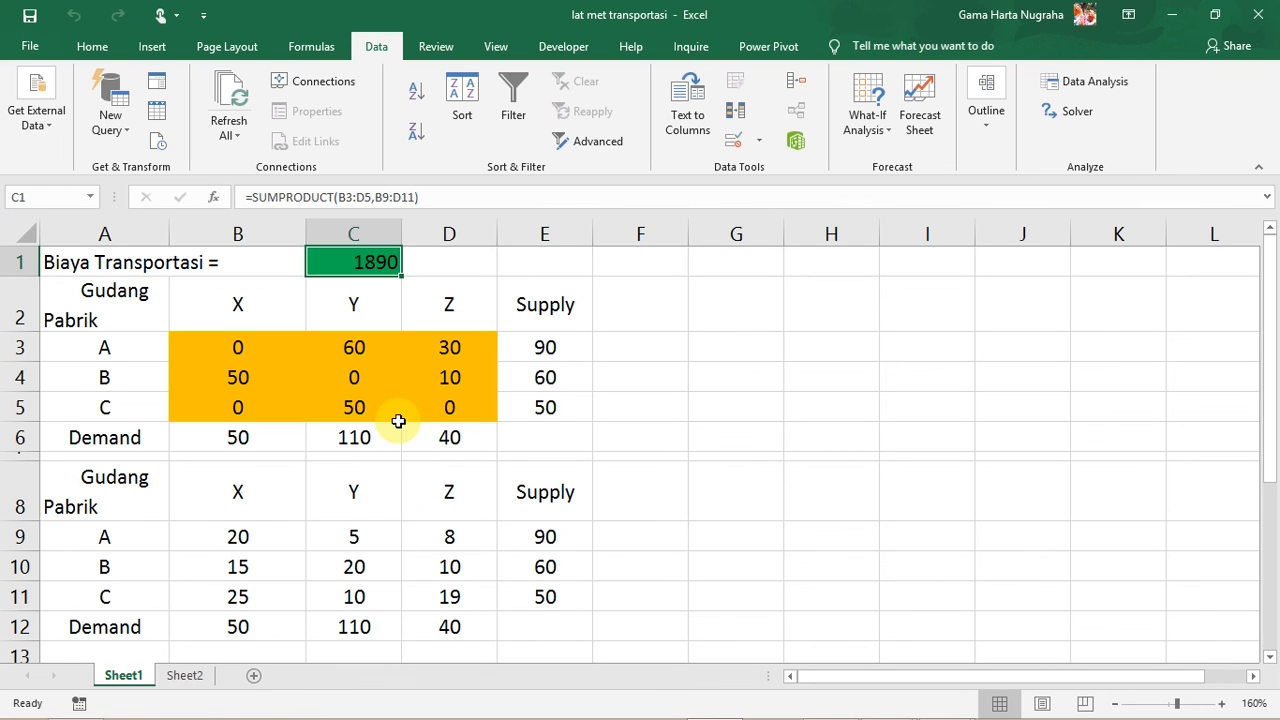